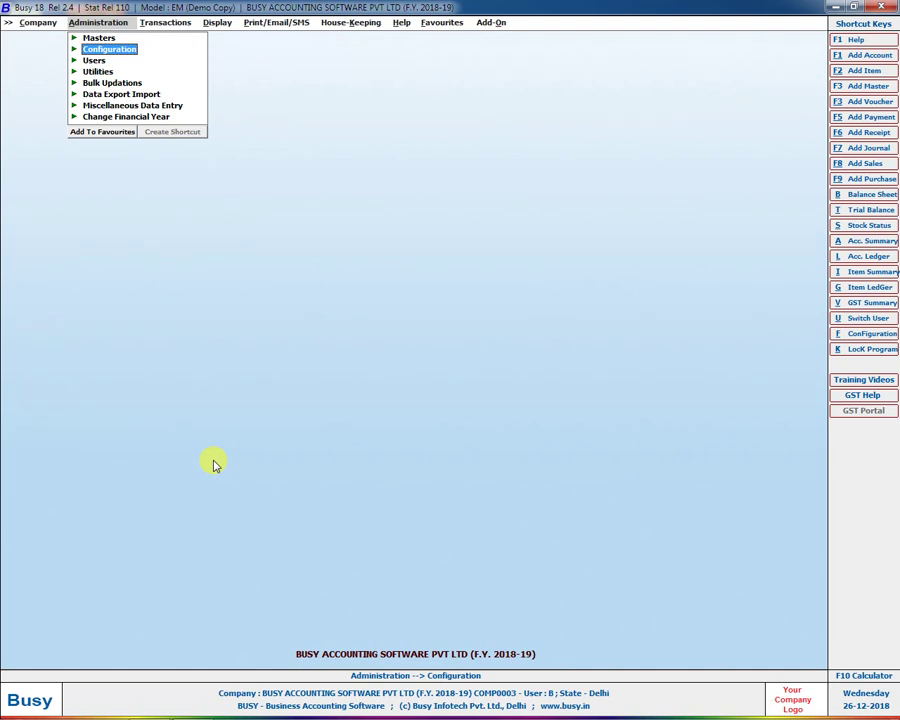
# Step: Launch Microsoft Office Excel 2007 from Windows search to get a blank Book1 workbook
pyautogui.press('super')
pyautogui.write('e')
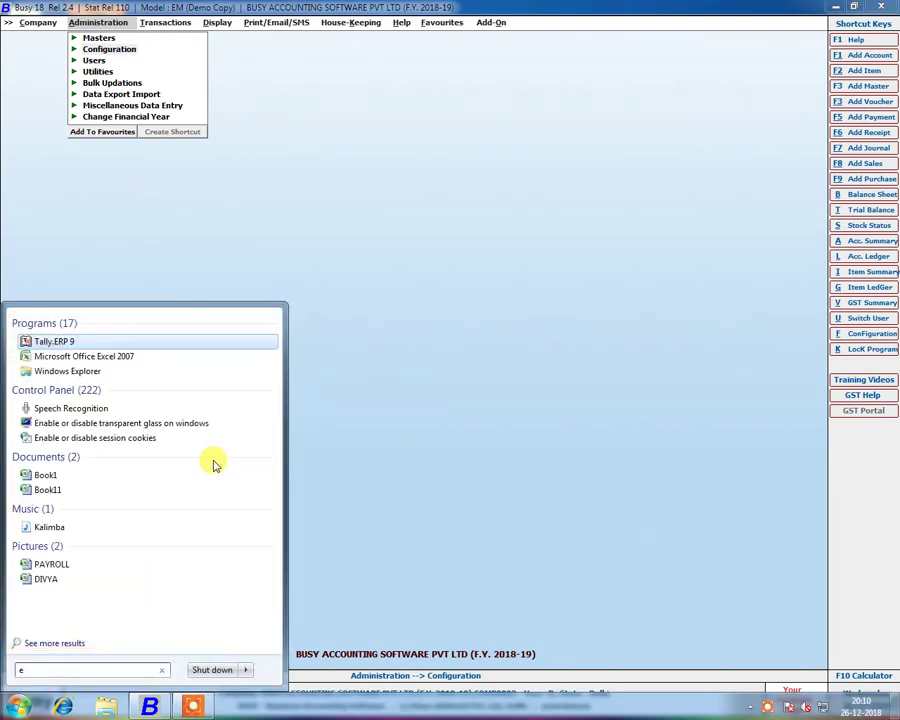
pyautogui.press('Down')
pyautogui.press('Return')
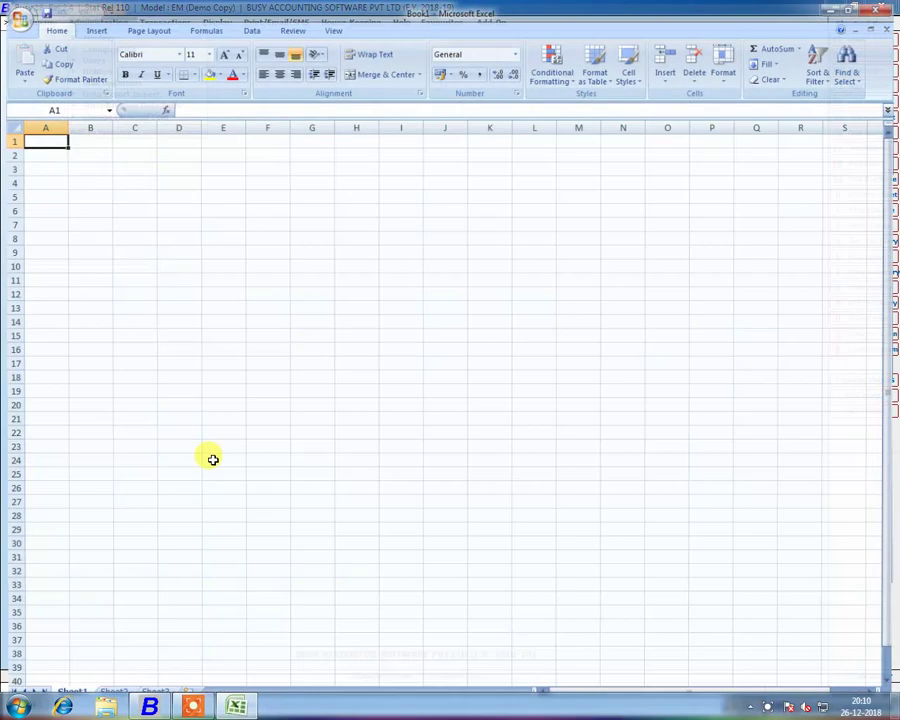
# Step: Merge D3:L4 and enter the heading ABC COM, centred horizontally and vertically
pyautogui.keyDown('ctrl'); pyautogui.scroll(2, 196, 327); pyautogui.keyUp('ctrl')
pyautogui.moveTo(232, 183); pyautogui.dragTo(701, 195)
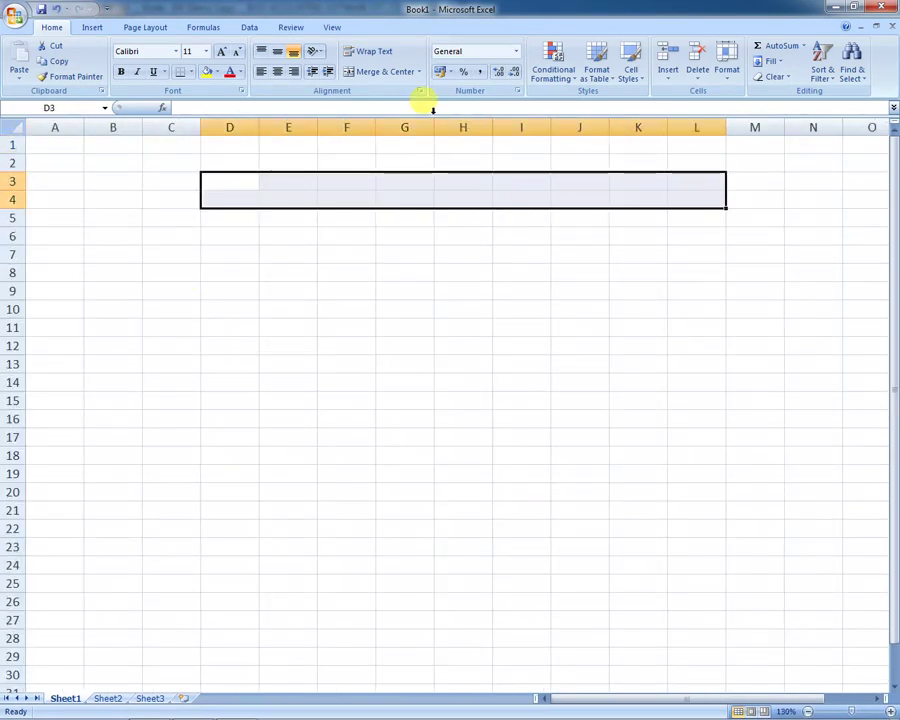
pyautogui.click(380, 72)
pyautogui.write('ab')
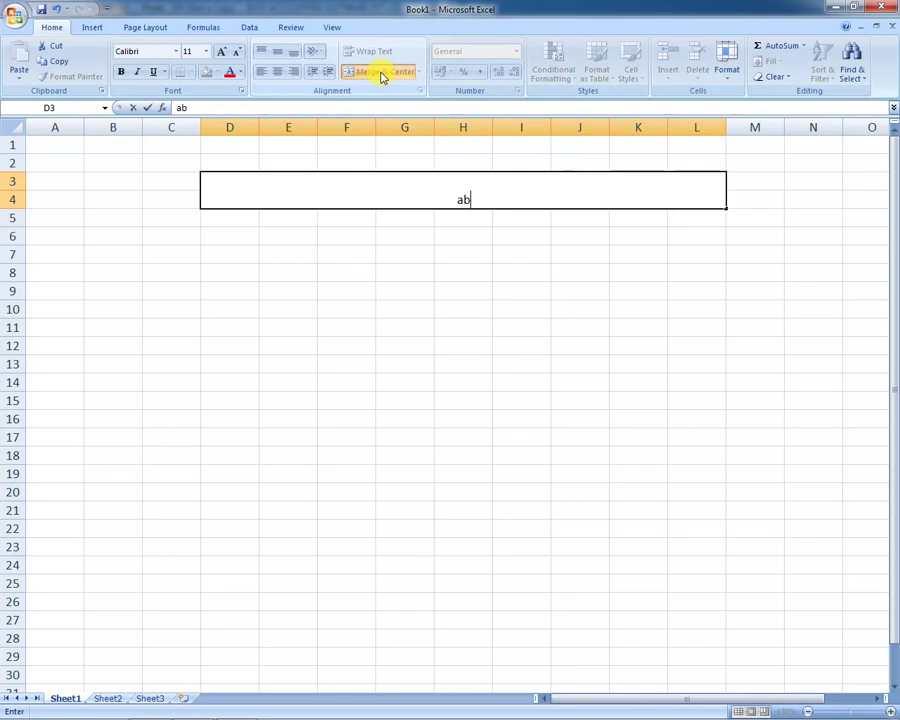
pyautogui.press('BackSpace')
pyautogui.press('BackSpace')
pyautogui.write('ABC C')
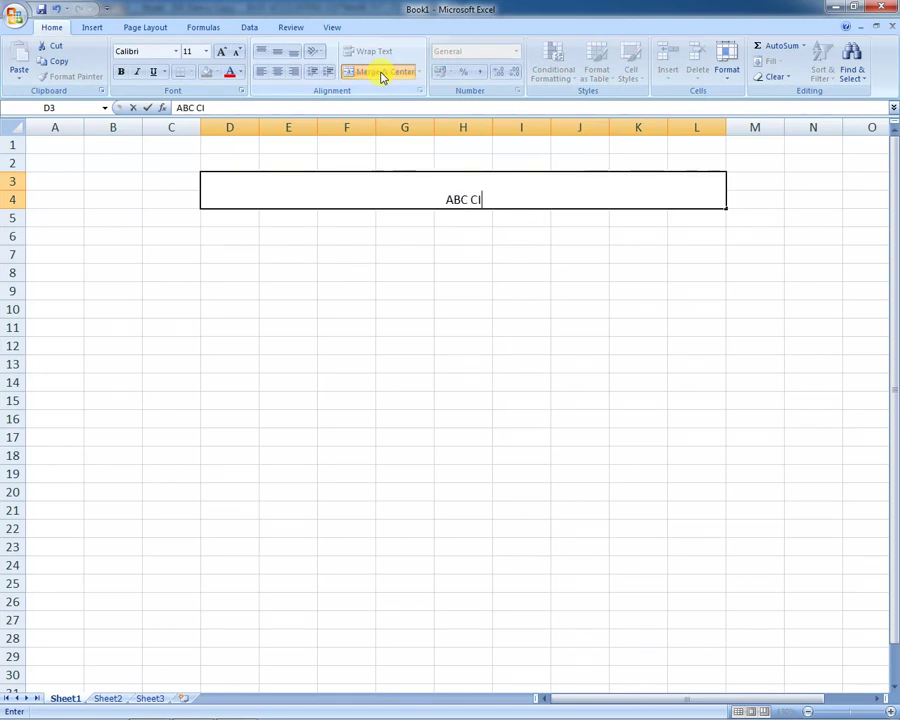
pyautogui.write('OM')
pyautogui.hotkey('ctrl', 'Return')
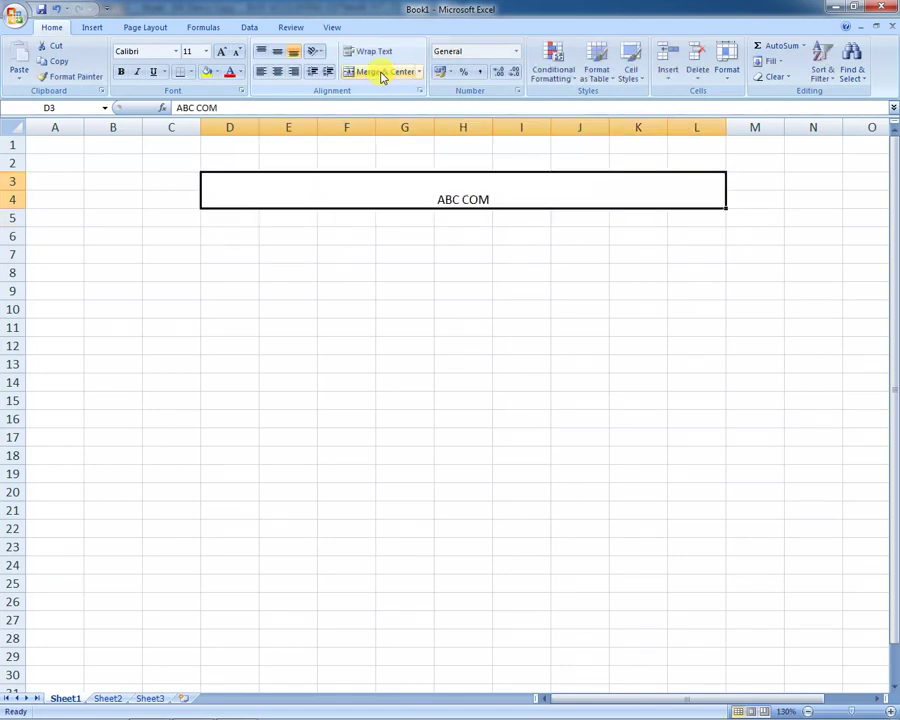
pyautogui.click(276, 54)
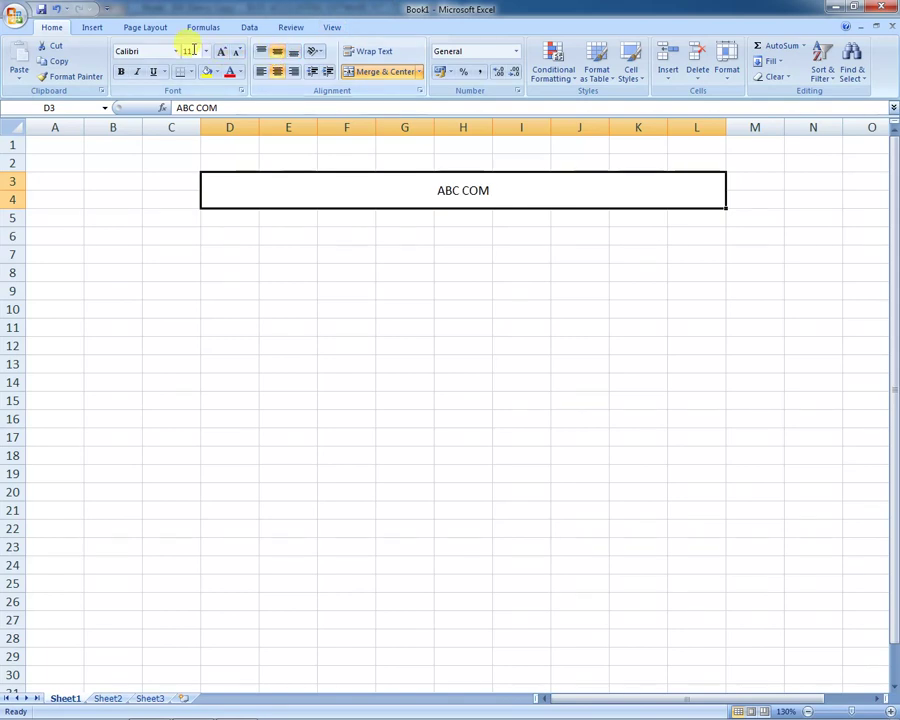
pyautogui.click(91, 27)
pyautogui.click(157, 66)
# Step: Draw two arrows from ABC COM, one down-left toward E10 and one down-right toward K10
pyautogui.click(179, 109)
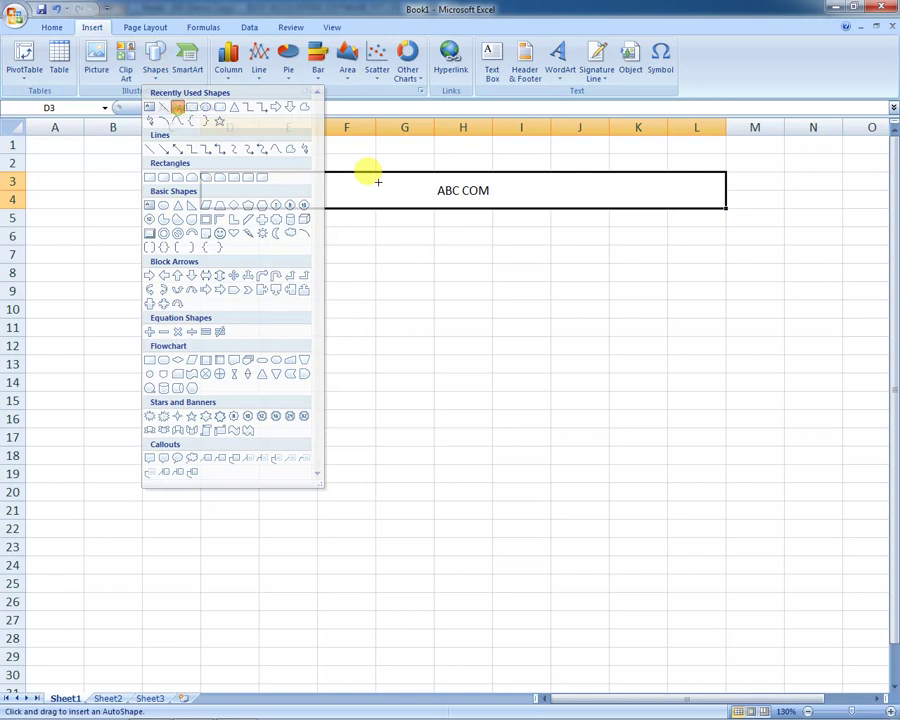
pyautogui.moveTo(458, 211); pyautogui.dragTo(294, 312)
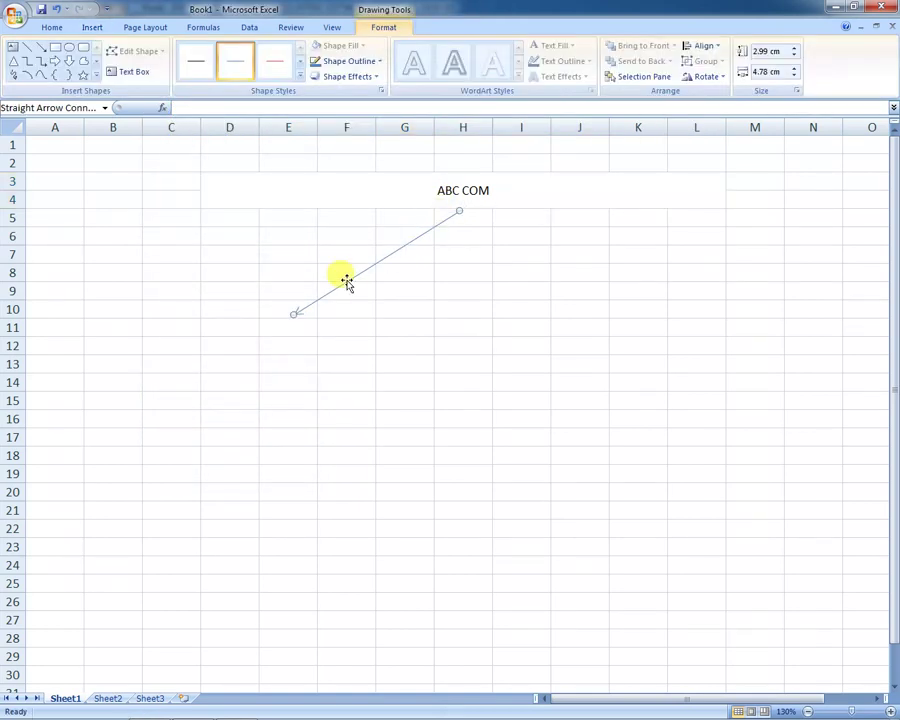
pyautogui.moveTo(306, 304); pyautogui.dragTo(624, 367)
pyautogui.moveTo(569, 316); pyautogui.dragTo(558, 299)
pyautogui.moveTo(611, 348); pyautogui.dragTo(631, 310)
pyautogui.moveTo(253, 342); pyautogui.dragTo(314, 338)
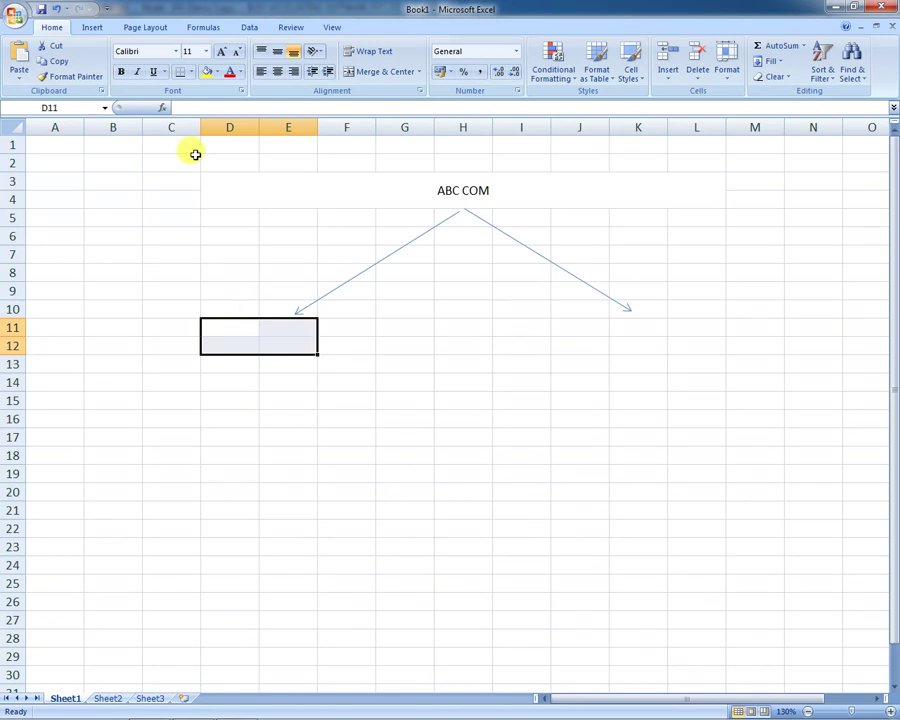
# Step: Merge D11:E12 and K11:L12 under the arrows and label them DELHI and UP
pyautogui.click(407, 73)
pyautogui.moveTo(612, 327); pyautogui.dragTo(701, 345)
pyautogui.click(370, 73)
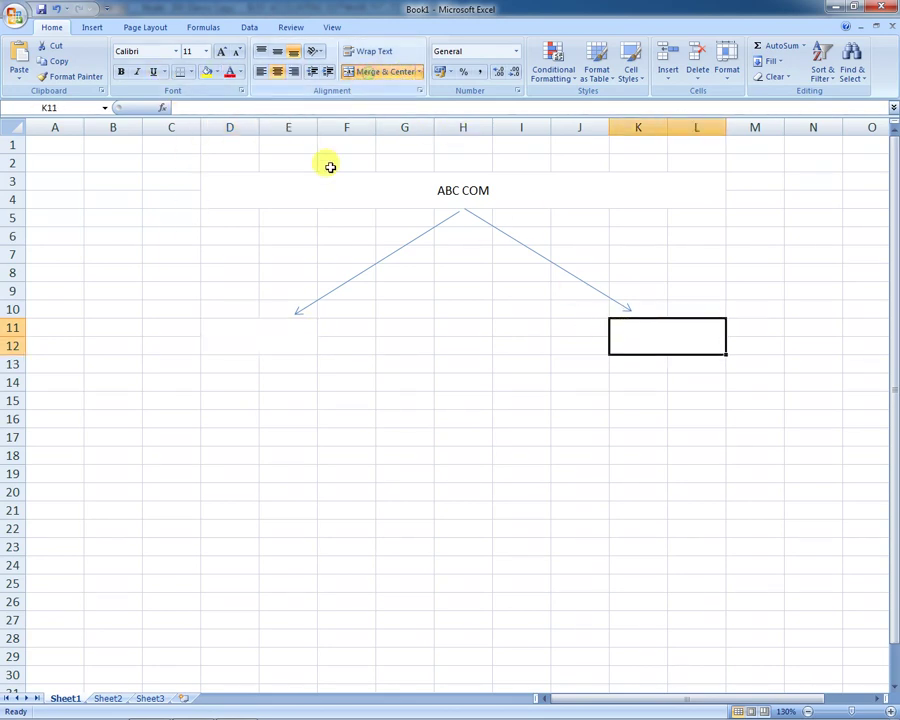
pyautogui.click(293, 333)
pyautogui.write('DELHI')
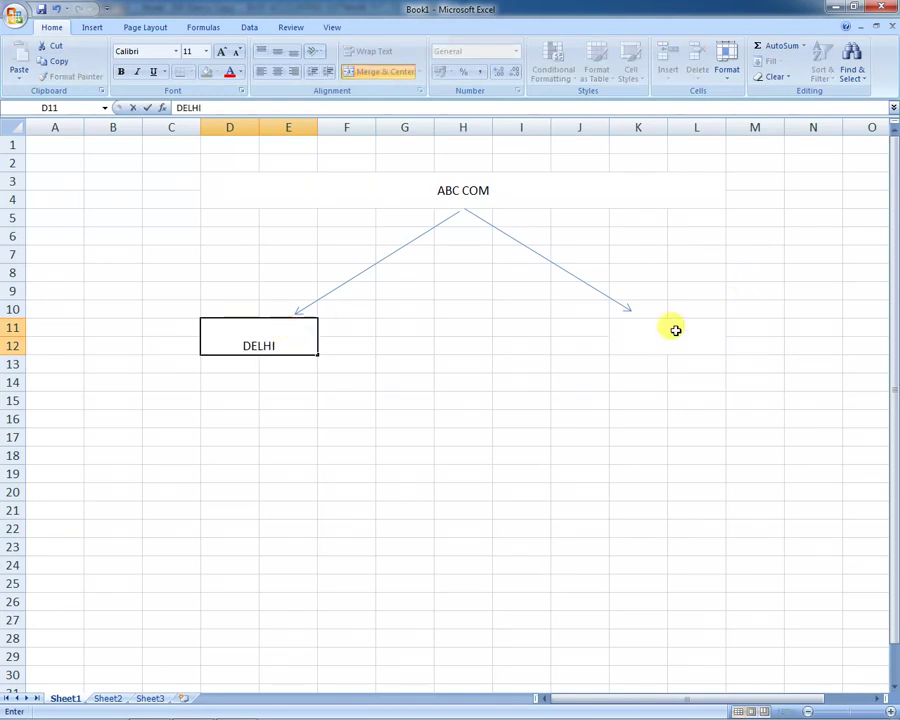
pyautogui.click(675, 330)
pyautogui.write('UP')
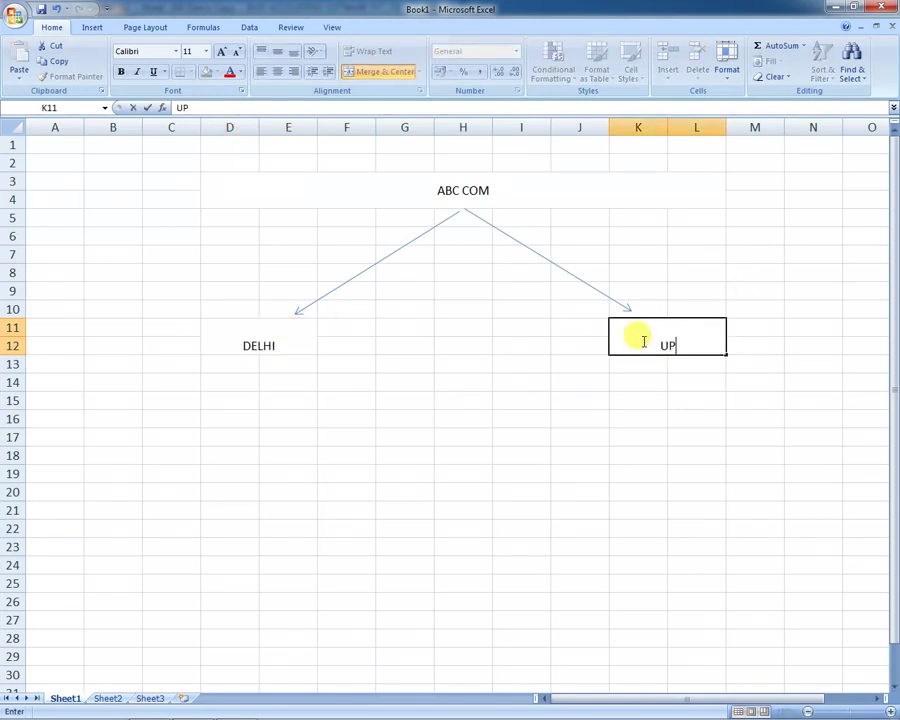
pyautogui.press('Return')
pyautogui.click(642, 341)
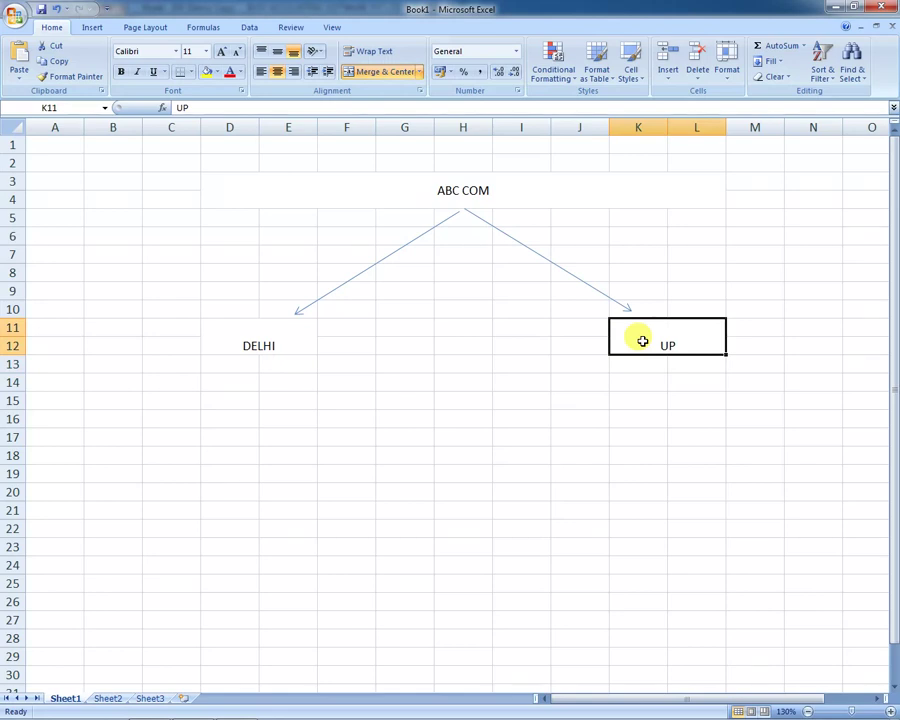
# Step: Merge G15:H16 and enter BUSY there, middle-aligned
pyautogui.moveTo(428, 418); pyautogui.dragTo(482, 398)
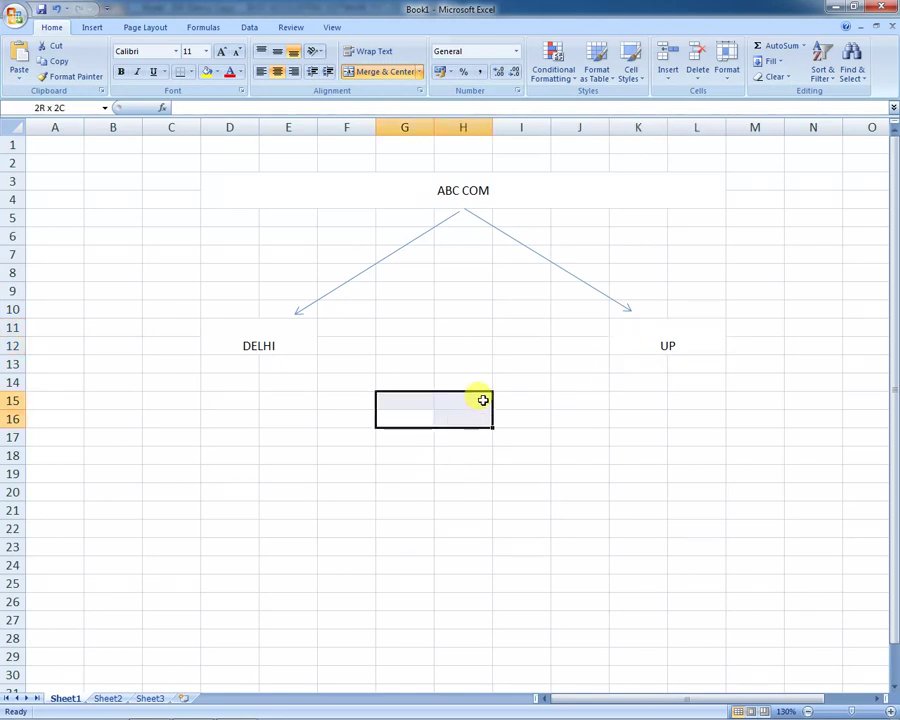
pyautogui.click(378, 72)
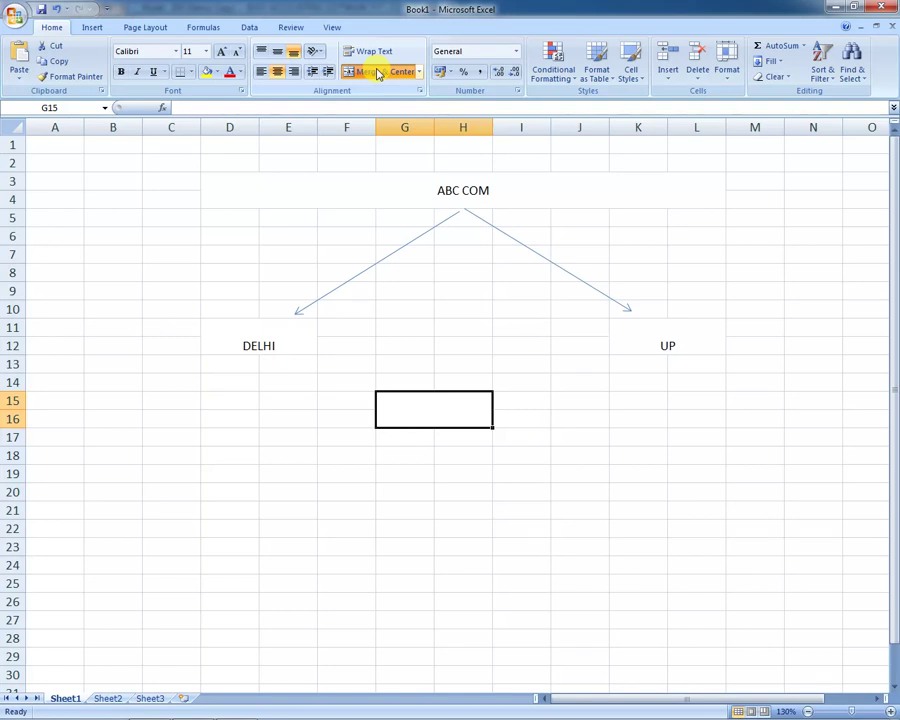
pyautogui.write('HU')
pyautogui.press('BackSpace')
pyautogui.press('BackSpace')
pyautogui.write('BUSY')
pyautogui.press('Return')
pyautogui.press('Up')
pyautogui.click(277, 51)
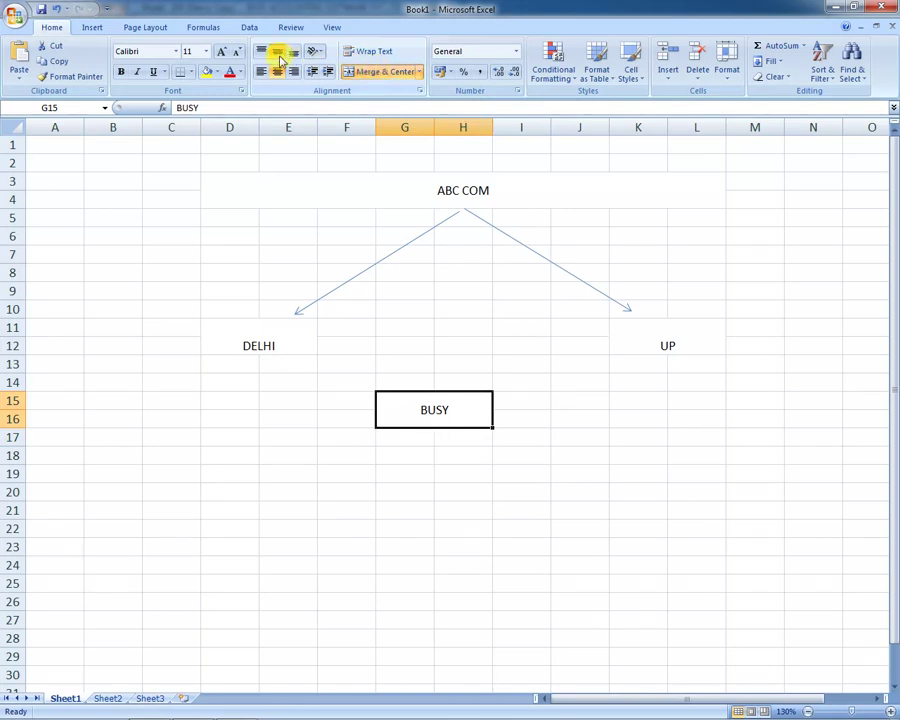
pyautogui.moveTo(247, 381); pyautogui.dragTo(276, 372)
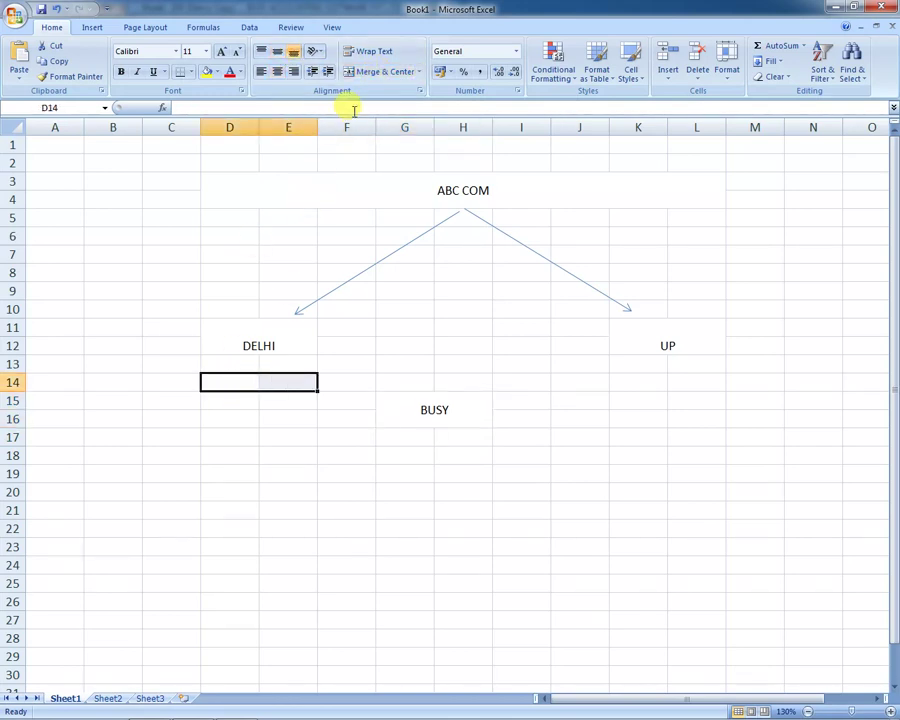
# Step: Enter STOCK, PARTY, TAX and BALANCE SHEET in merged D:E cells, rows 14–17
pyautogui.click(377, 72)
pyautogui.write('STOCK')
pyautogui.press('Return')
pyautogui.moveTo(245, 400); pyautogui.dragTo(312, 394)
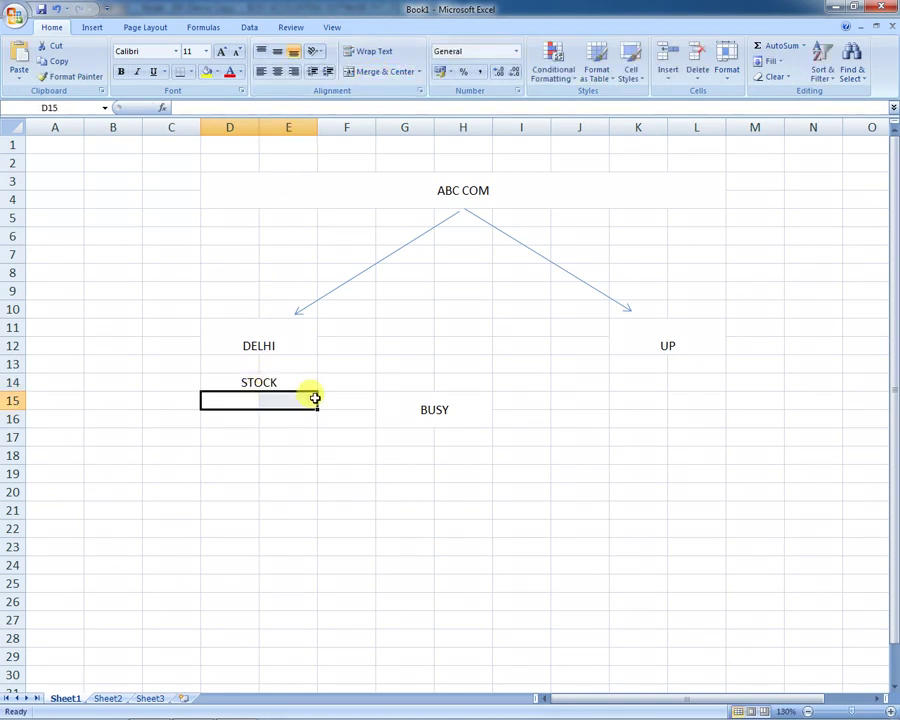
pyautogui.click(382, 71)
pyautogui.write('PARTY')
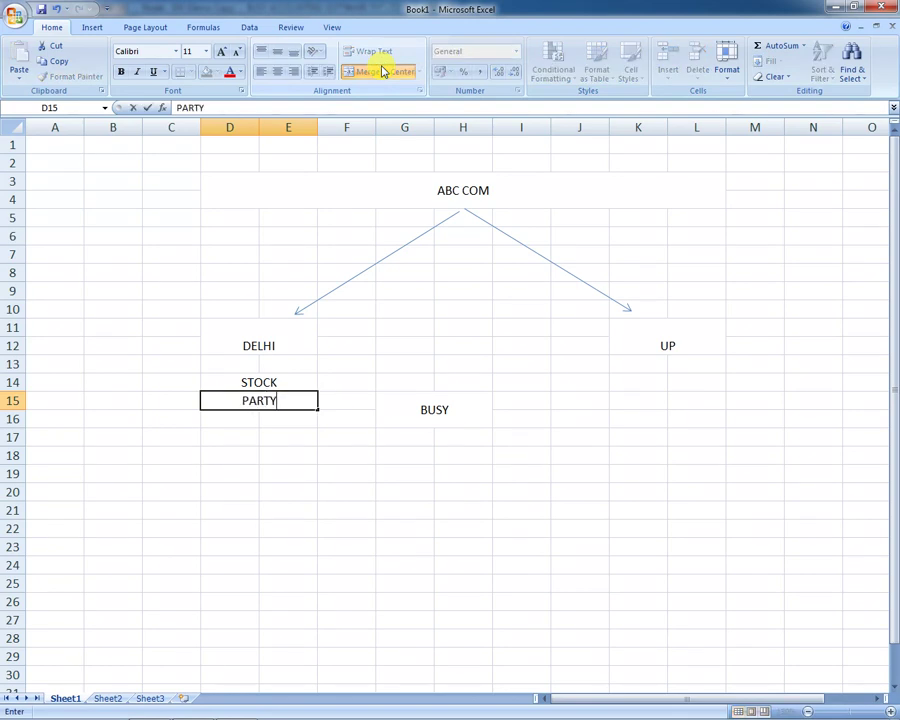
pyautogui.press('Return')
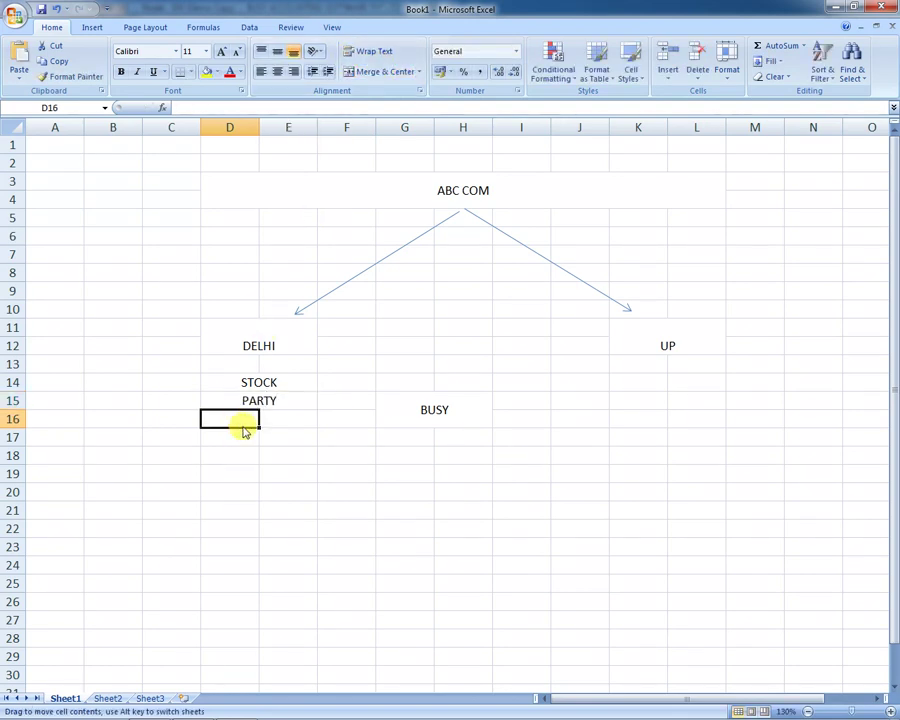
pyautogui.moveTo(243, 421); pyautogui.dragTo(299, 414)
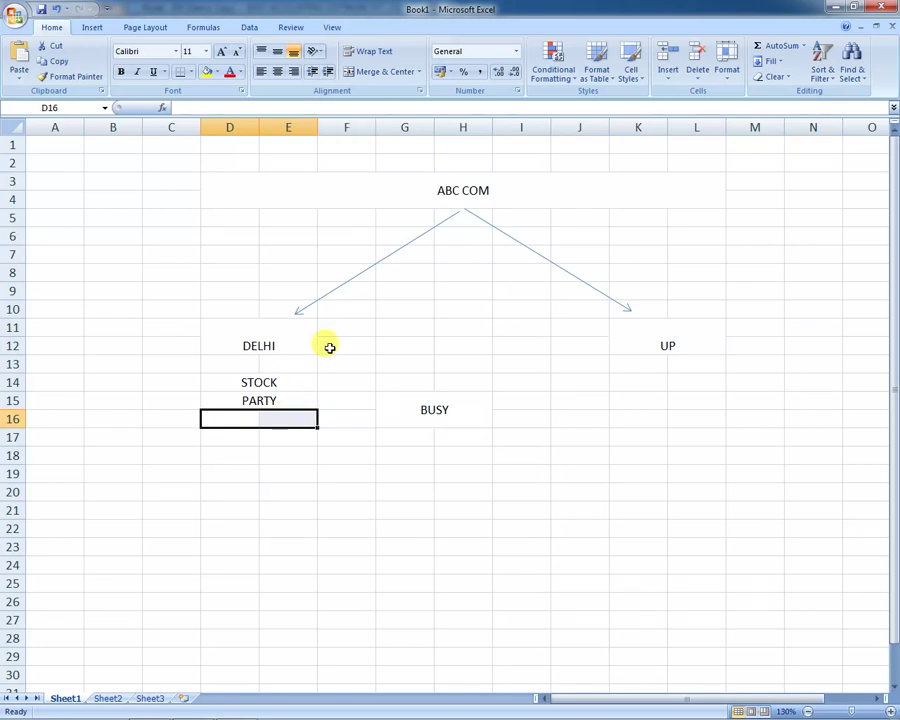
pyautogui.click(381, 71)
pyautogui.write('TAX')
pyautogui.press('Return')
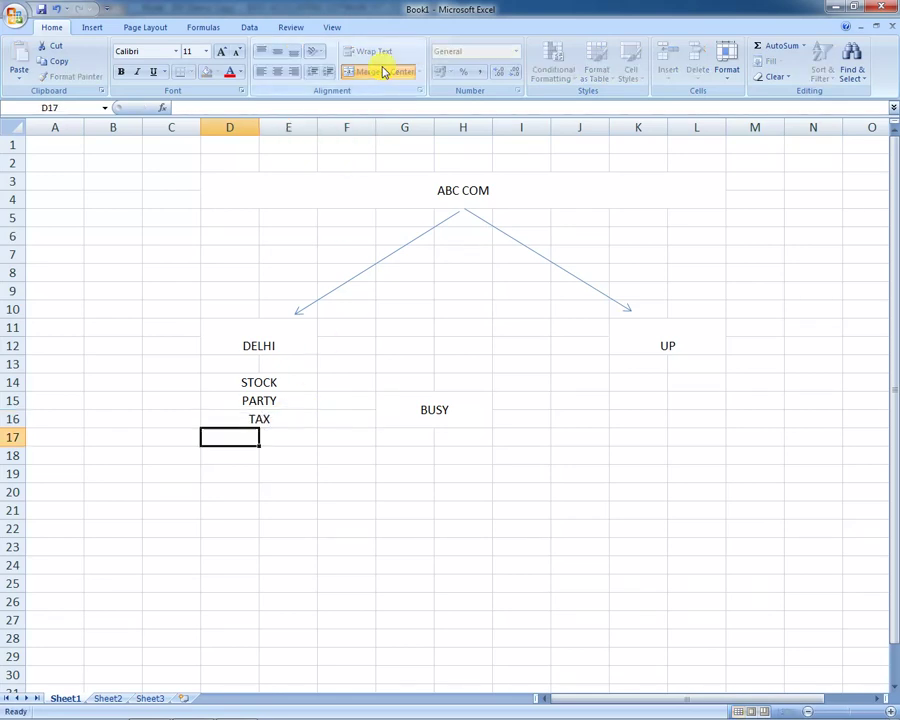
pyautogui.moveTo(234, 446); pyautogui.dragTo(302, 432)
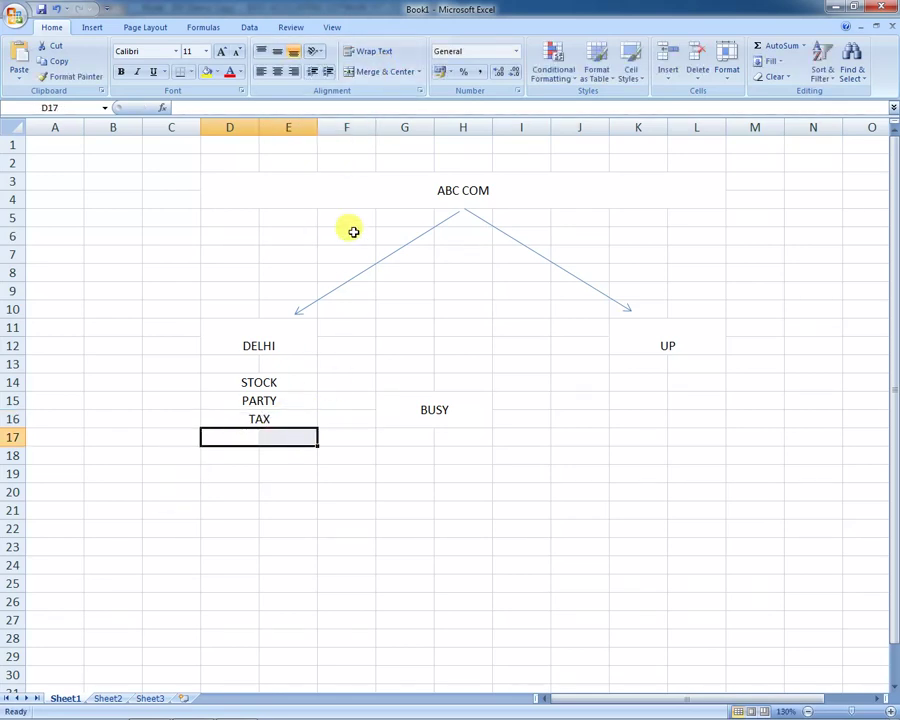
pyautogui.click(373, 78)
pyautogui.write('BALANCE SHEET')
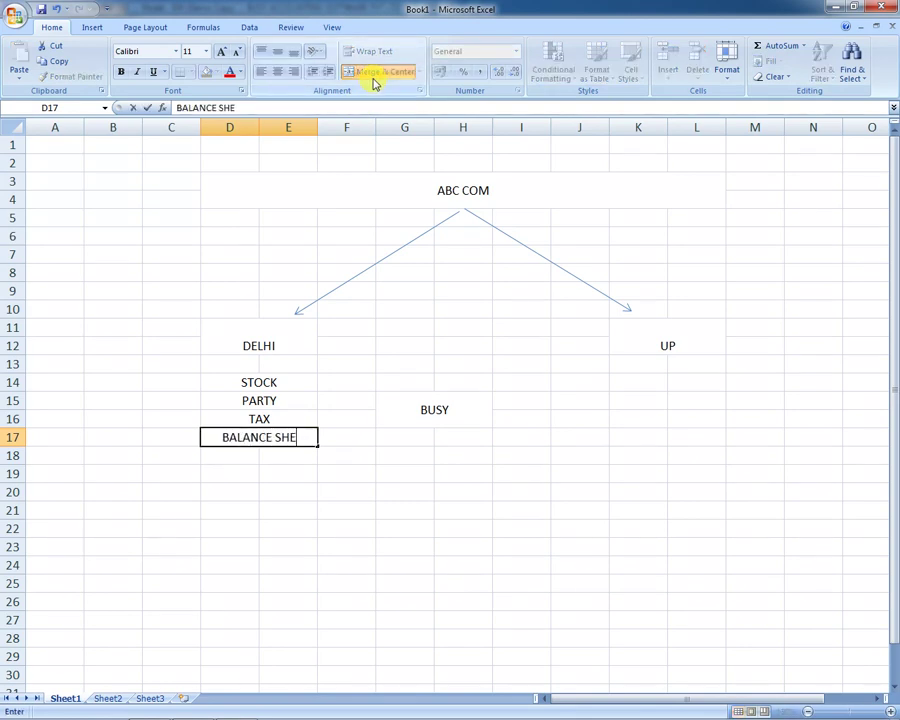
pyautogui.press('Return')
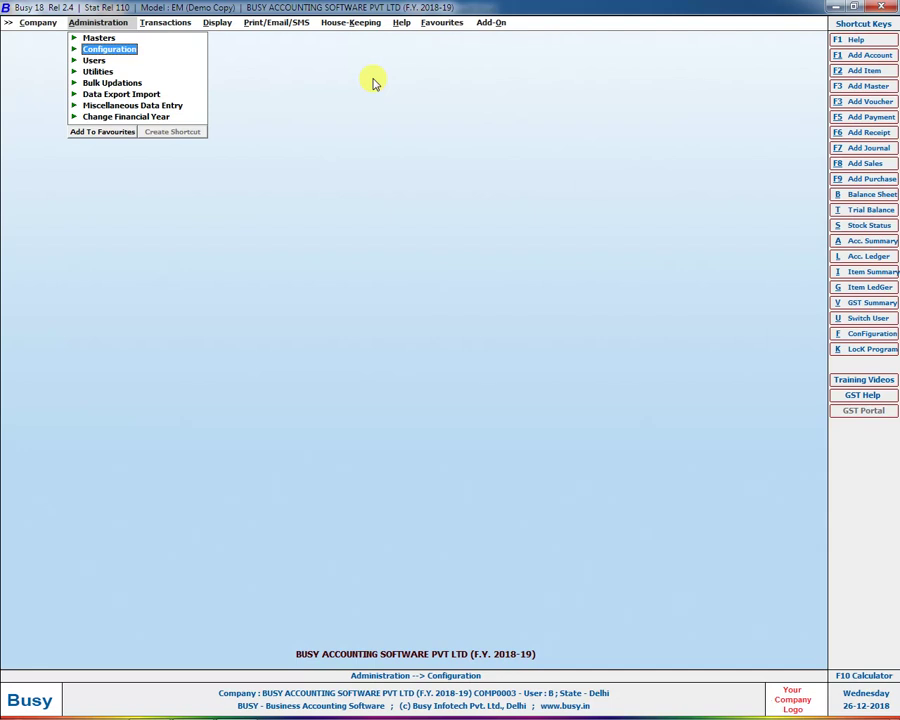
# Step: Review Enterprise Features under Features/Options, then close the company and start Create Company
pyautogui.press('Return')
pyautogui.press('Return')
pyautogui.press('Down')
pyautogui.press('Down')
pyautogui.press('Down')
pyautogui.press('Down')
pyautogui.press('Down')
pyautogui.press('Down')
pyautogui.press('Down')
pyautogui.press('Down')
pyautogui.press('Down')
pyautogui.press('Return')
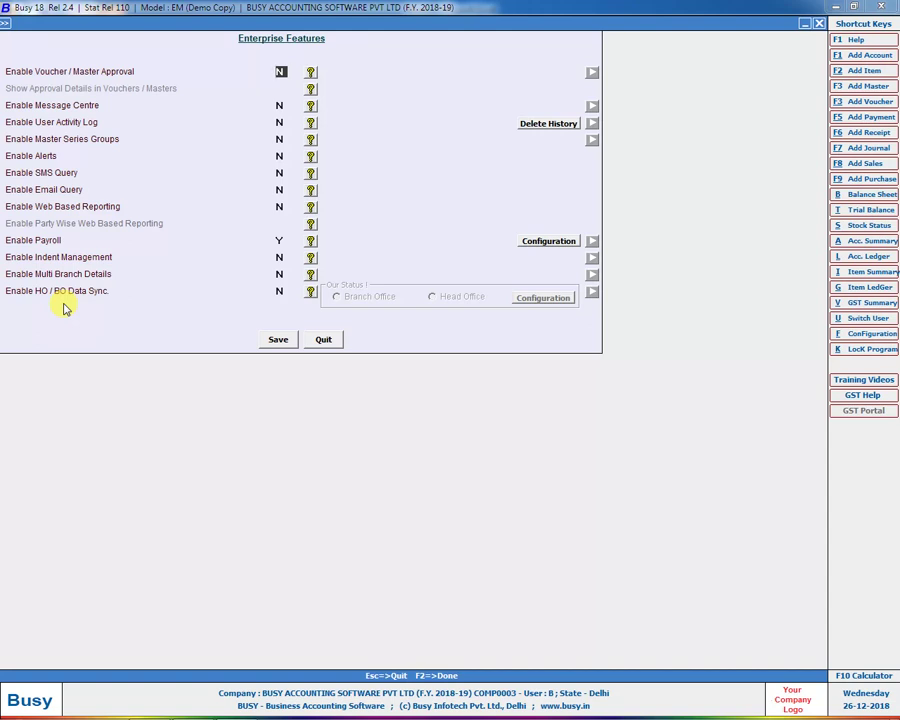
pyautogui.press('Escape')
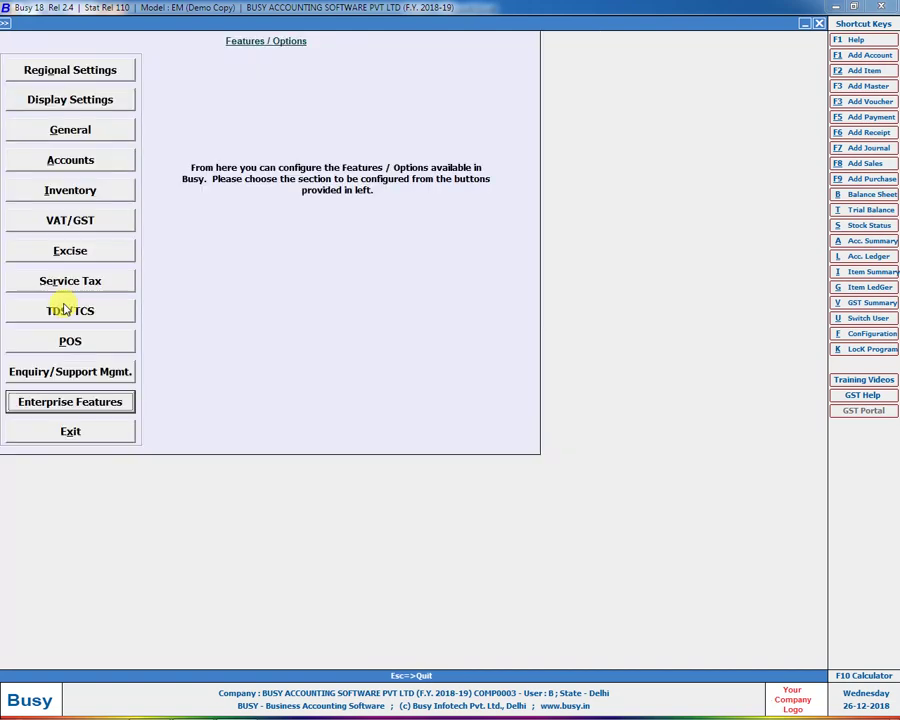
pyautogui.press('Escape')
pyautogui.press('Escape')
pyautogui.press('Return')
pyautogui.press('Return')
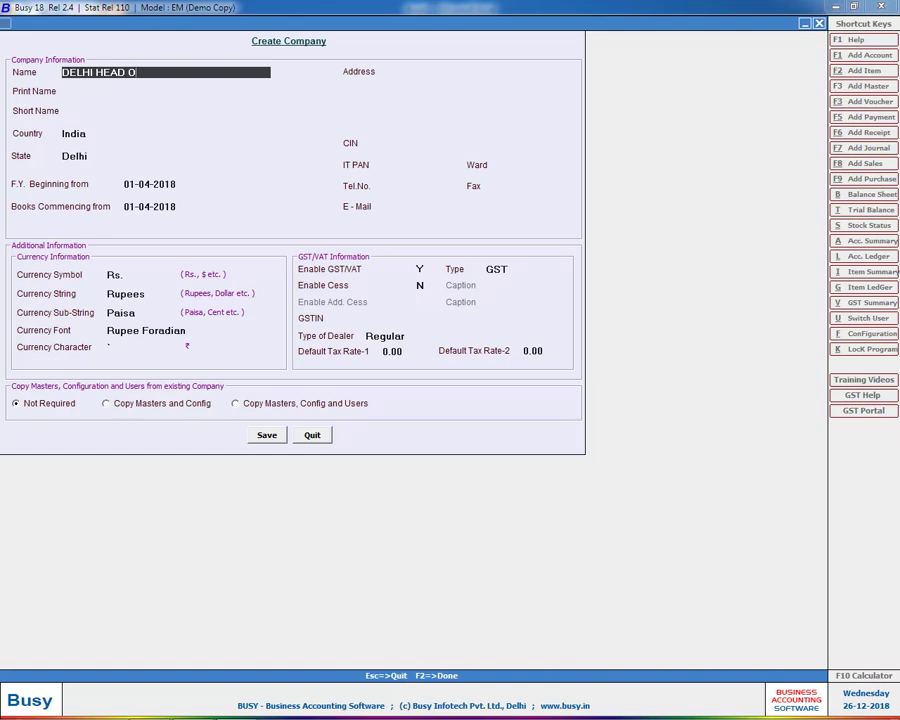
# Step: Enter DELHI HEAD OFFICE as the company name, then abandon this Create Company form
pyautogui.write('DELHI HEAD OFFICE')
pyautogui.press('Return')
pyautogui.press('Return')
pyautogui.press('Return')
pyautogui.press('Return')
pyautogui.press('Return')
pyautogui.press('Return')
pyautogui.press('Return')
pyautogui.press('Return')
pyautogui.press('Return')
pyautogui.press('Return')
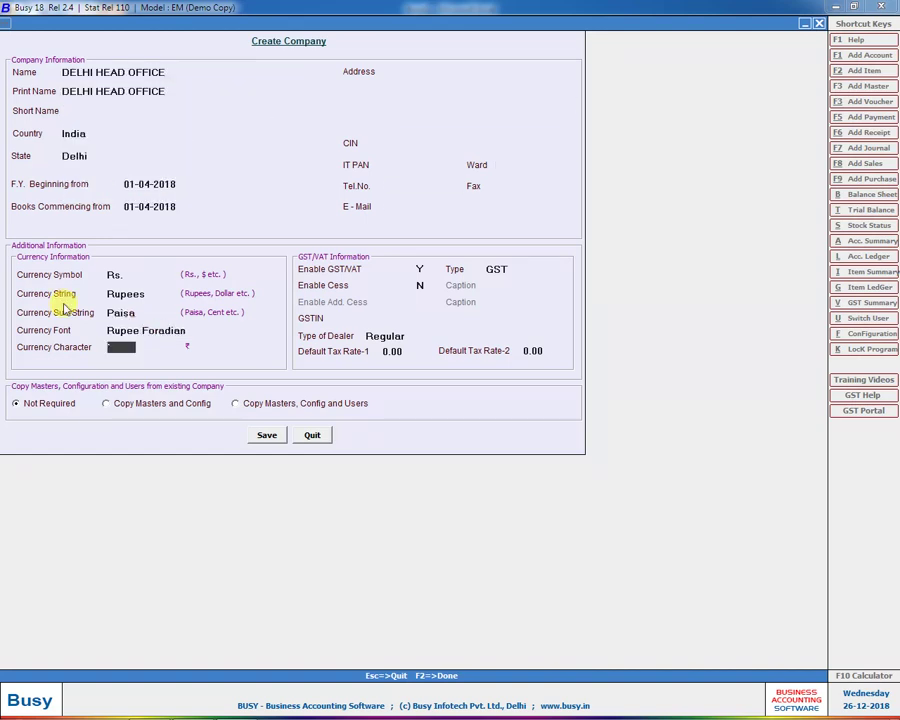
pyautogui.press('Return')
pyautogui.press('Return')
pyautogui.press('Return')
pyautogui.press('Escape')
pyautogui.press('Escape')
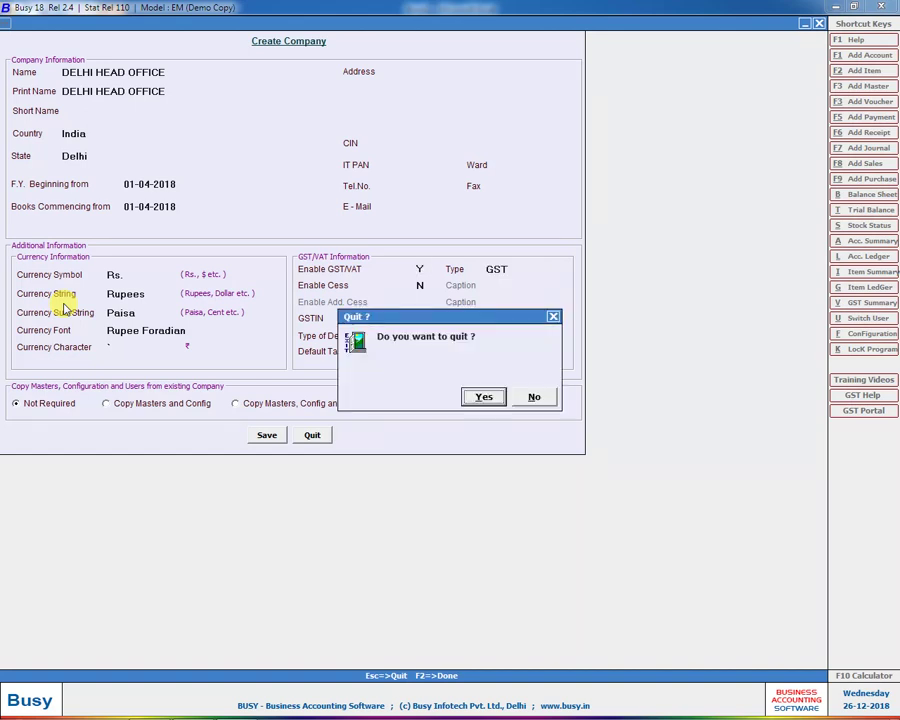
pyautogui.press('Return')
# Step: Recreate DELHI HEAD OFFICE (India, Delhi, FY from 01-04-2018, GST) and confirm saving it
pyautogui.press('Up')
pyautogui.press('Down')
pyautogui.press('Return')
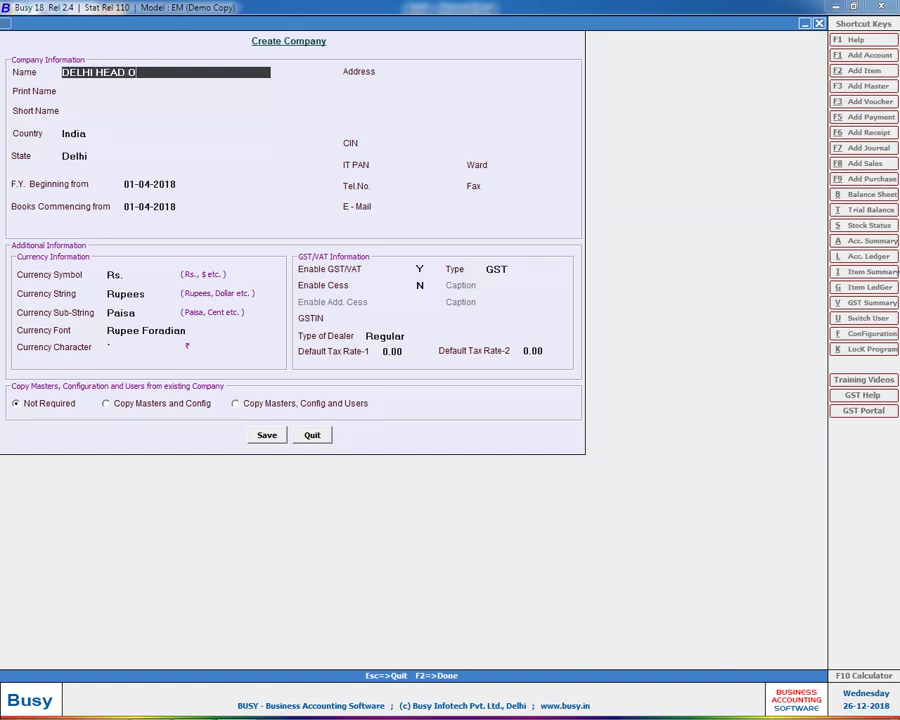
pyautogui.press('Return')
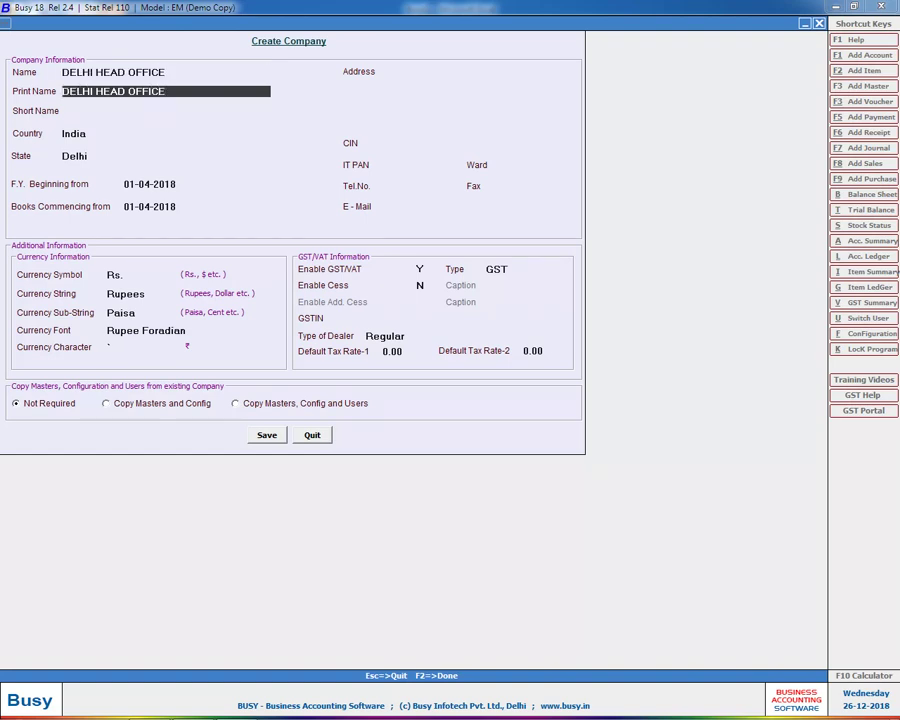
pyautogui.press('Return')
pyautogui.press('Return')
pyautogui.press('Return')
pyautogui.press('Return')
pyautogui.press('Return')
pyautogui.press('Return')
pyautogui.press('Return')
pyautogui.press('Return')
pyautogui.press('Return')
pyautogui.press('Return')
pyautogui.press('Return')
pyautogui.press('Return')
pyautogui.press('Return')
pyautogui.press('Return')
pyautogui.press('Return')
pyautogui.press('Return')
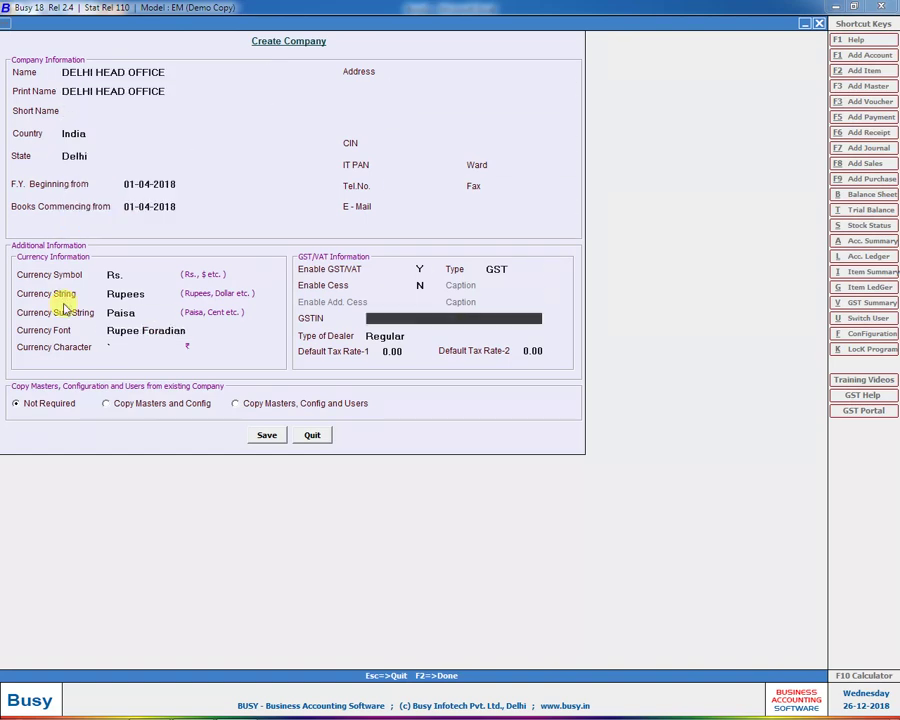
pyautogui.press('Return')
pyautogui.press('Return')
pyautogui.press('Return')
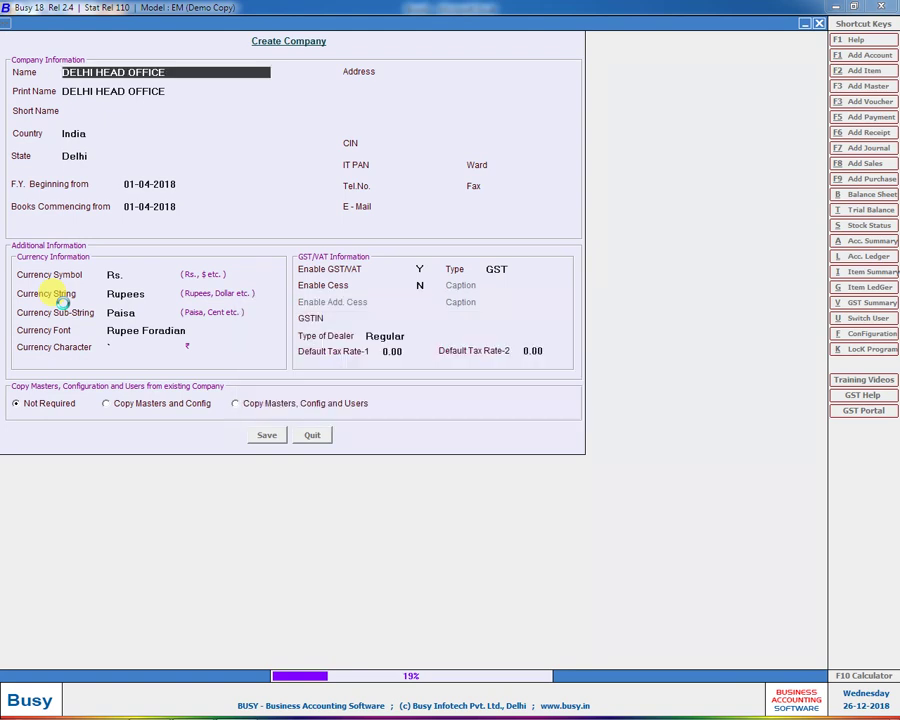
pyautogui.click(196, 707)
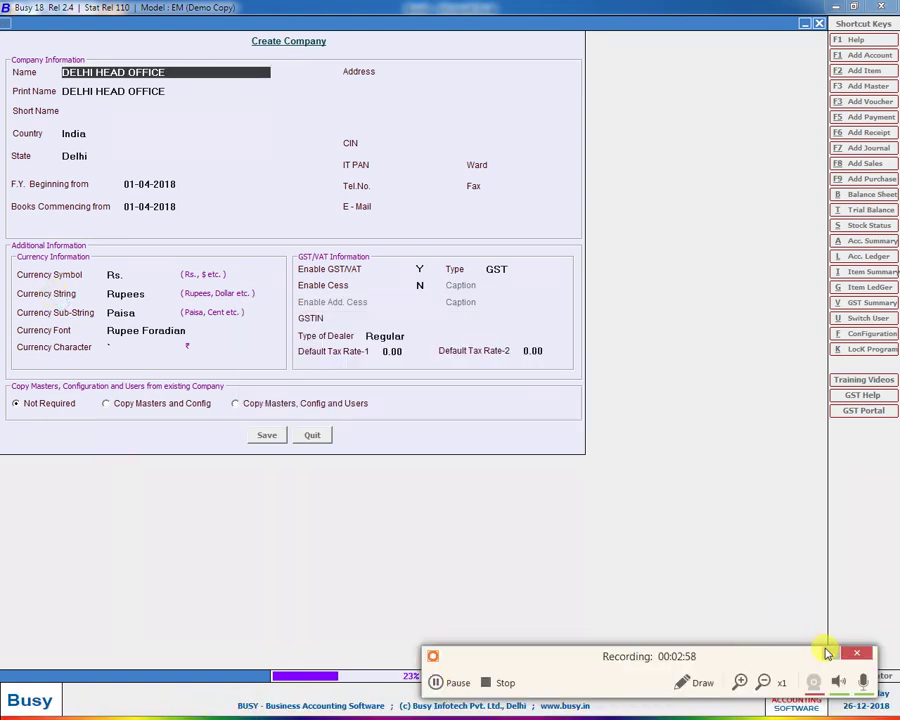
# Step: Merge D20:E20 below the DELHI list and enter 07
pyautogui.click(236, 708)
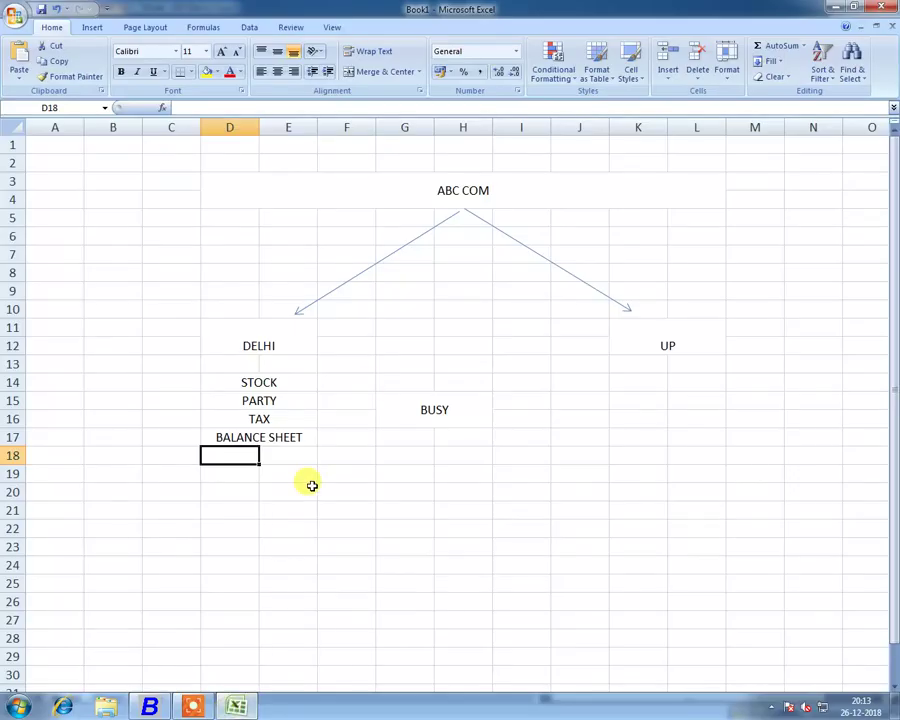
pyautogui.click(372, 388)
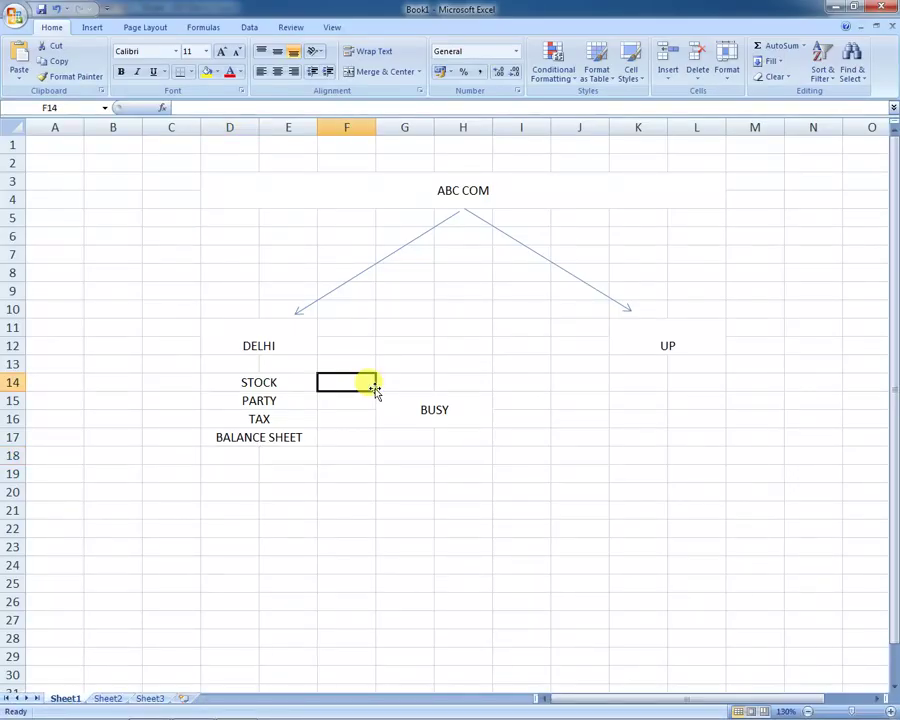
pyautogui.moveTo(240, 490); pyautogui.dragTo(302, 485)
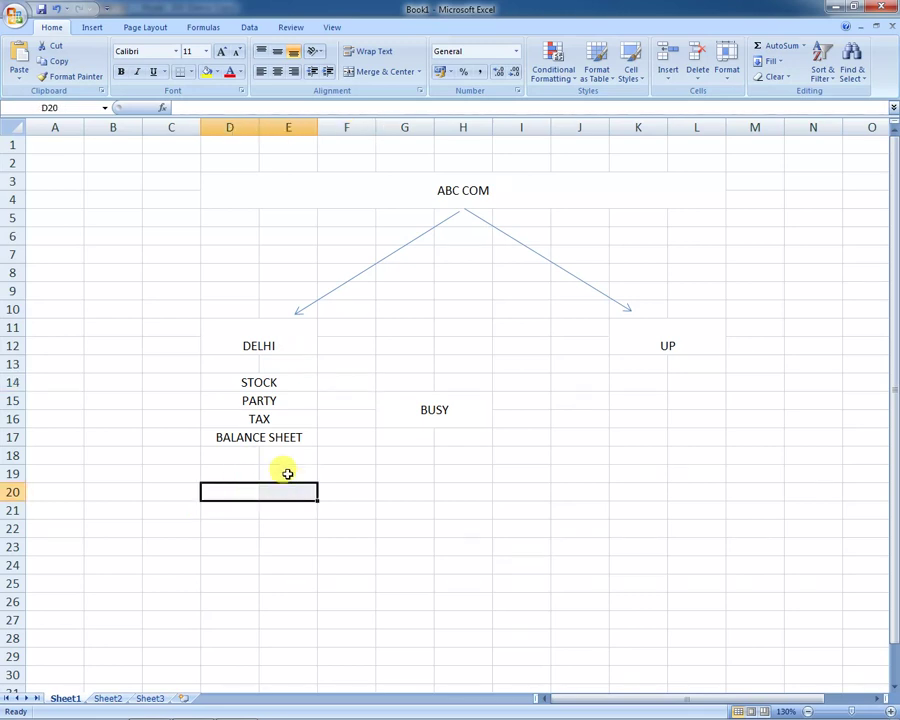
pyautogui.click(393, 74)
pyautogui.write('07')
# Step: Merge K19:L20 under UP and enter '09 as text, middle-aligned
pyautogui.moveTo(650, 478); pyautogui.dragTo(701, 486)
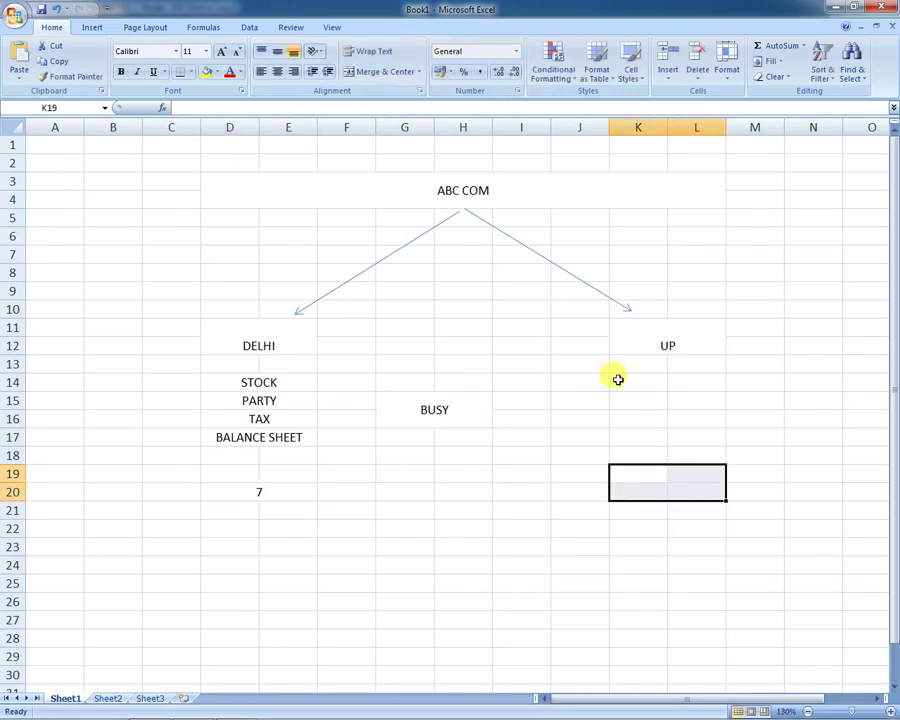
pyautogui.click(392, 74)
pyautogui.write('09')
pyautogui.press('Return')
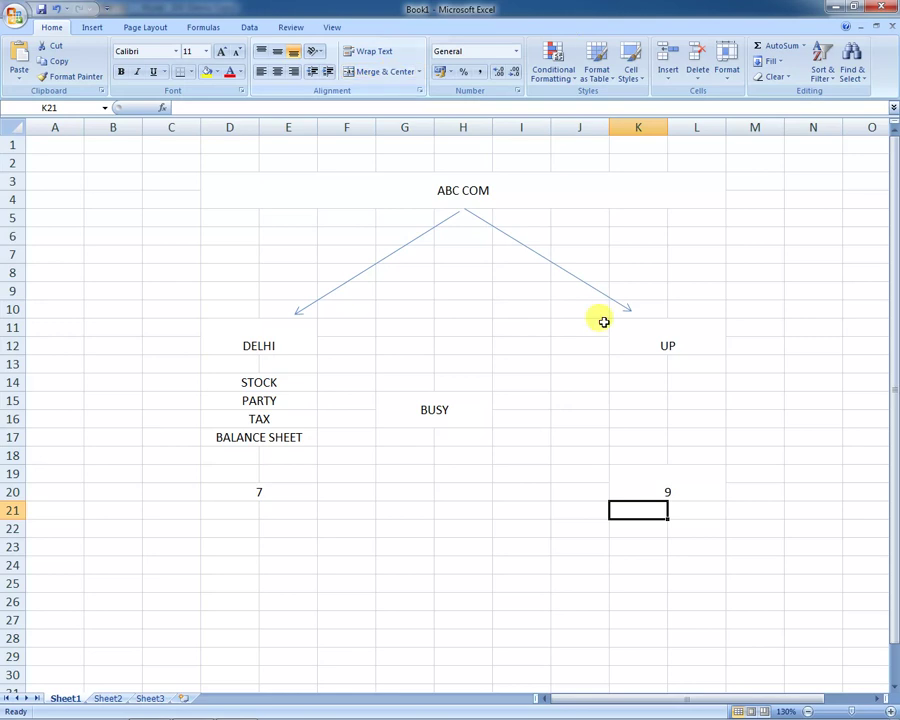
pyautogui.click(684, 488)
pyautogui.doubleClick(688, 491)
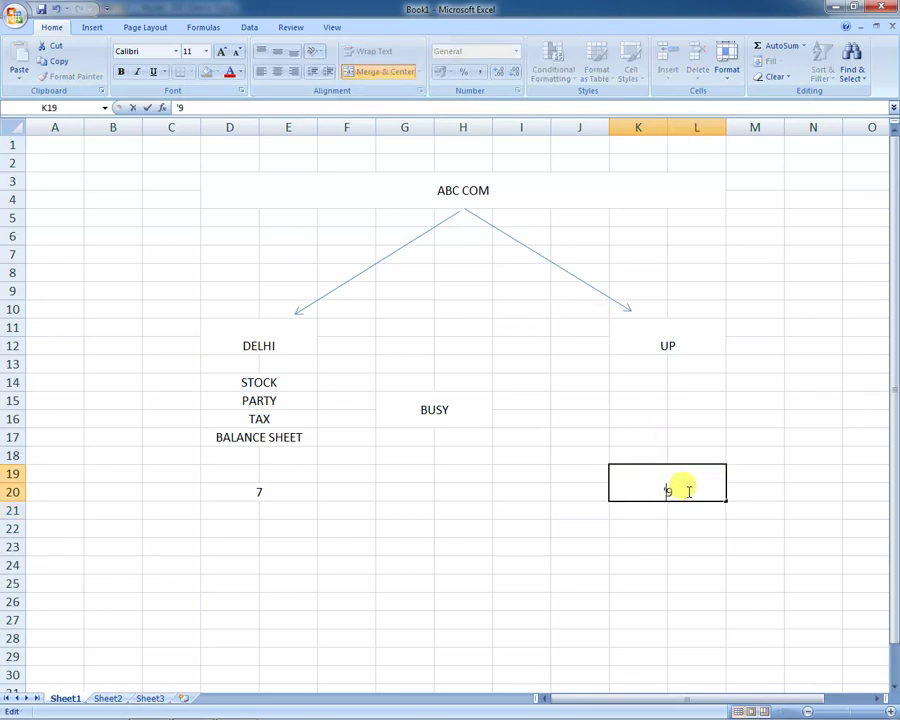
pyautogui.press('BackSpace')
pyautogui.write("'09")
pyautogui.press('Return')
pyautogui.click(688, 491)
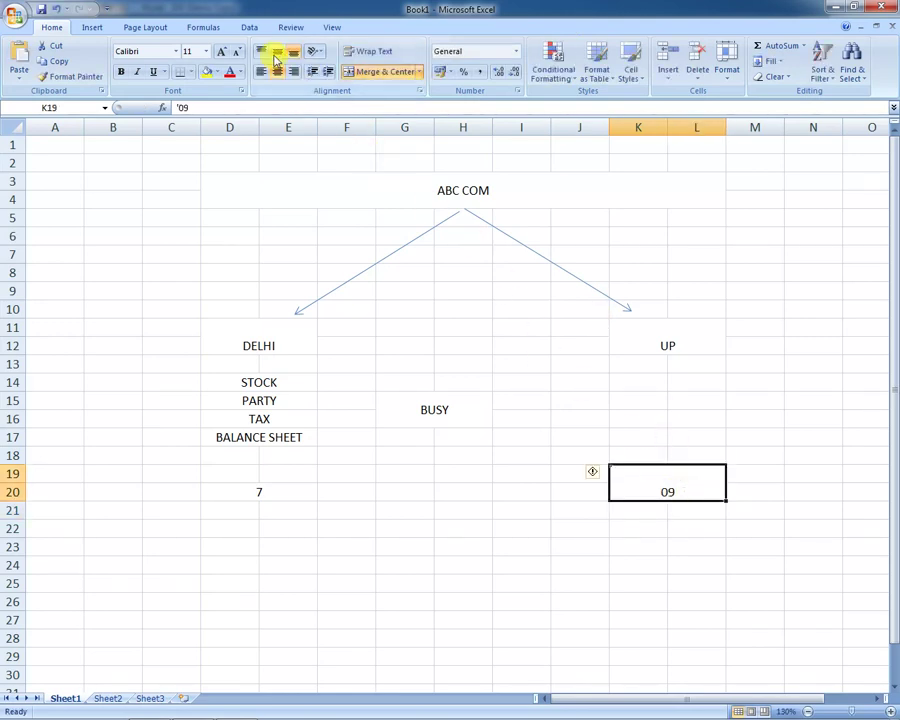
pyautogui.click(276, 53)
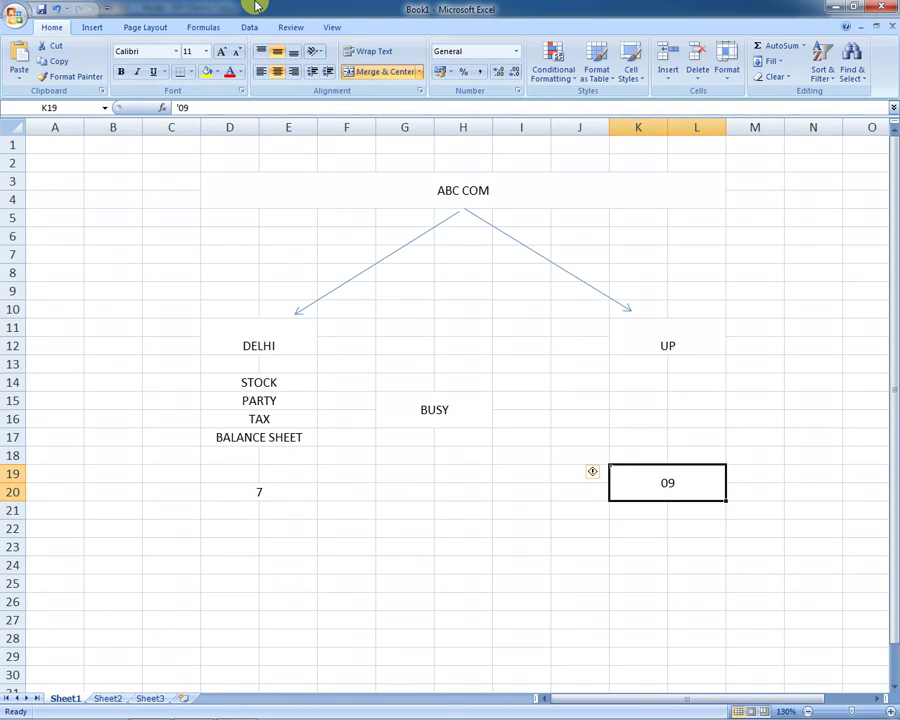
# Step: Glance at BUSY, then return to the Excel sheet
pyautogui.hotkey('alt', 'Tab')
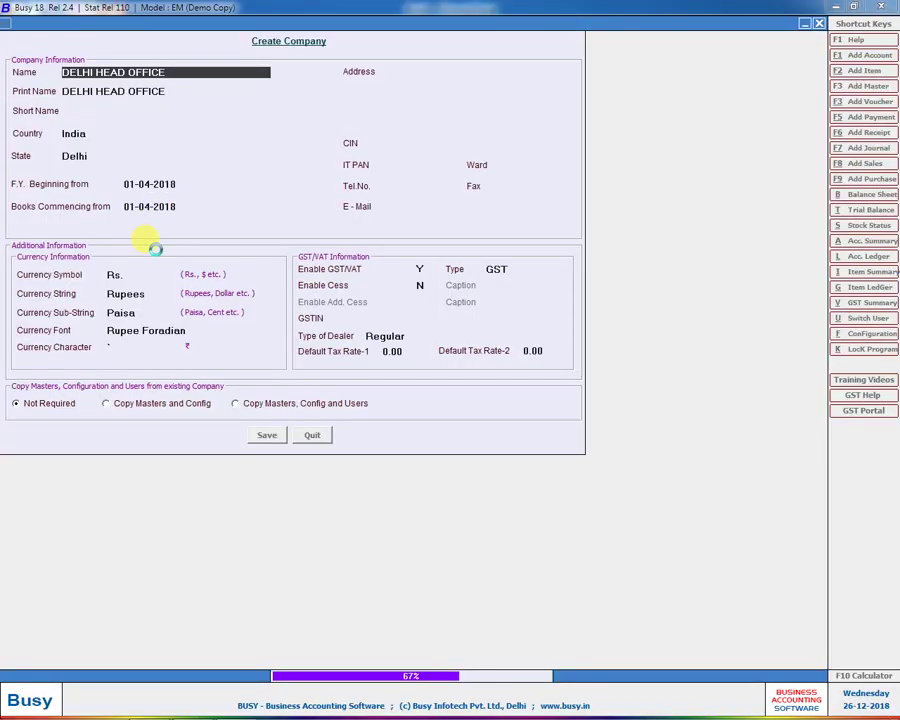
pyautogui.moveTo(60, 705)
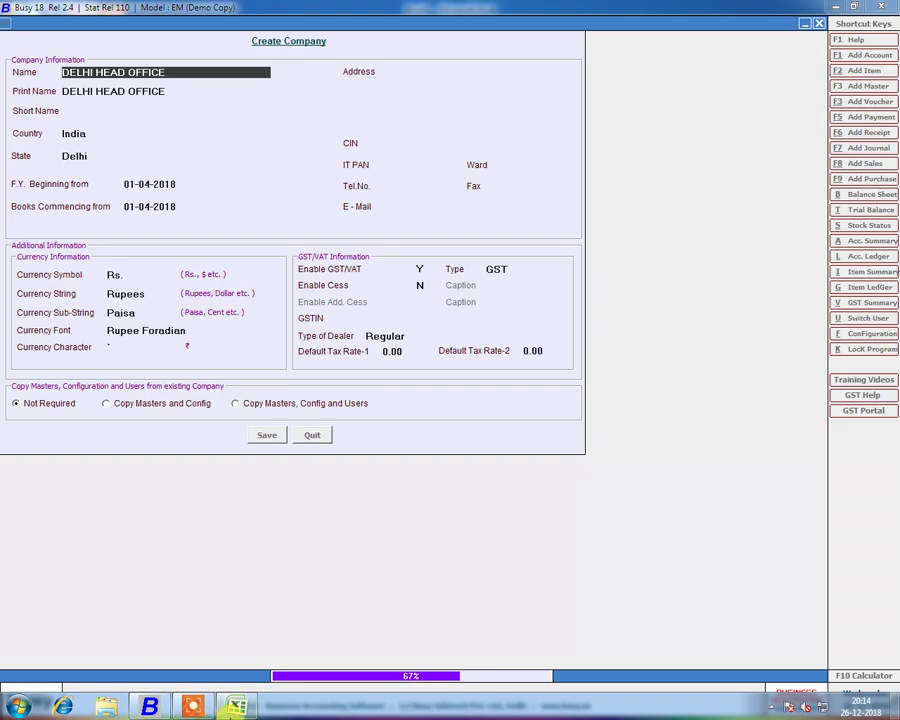
pyautogui.click(236, 705)
# Step: Enter SQL in cell E28 and switch back to BUSY
pyautogui.click(302, 417)
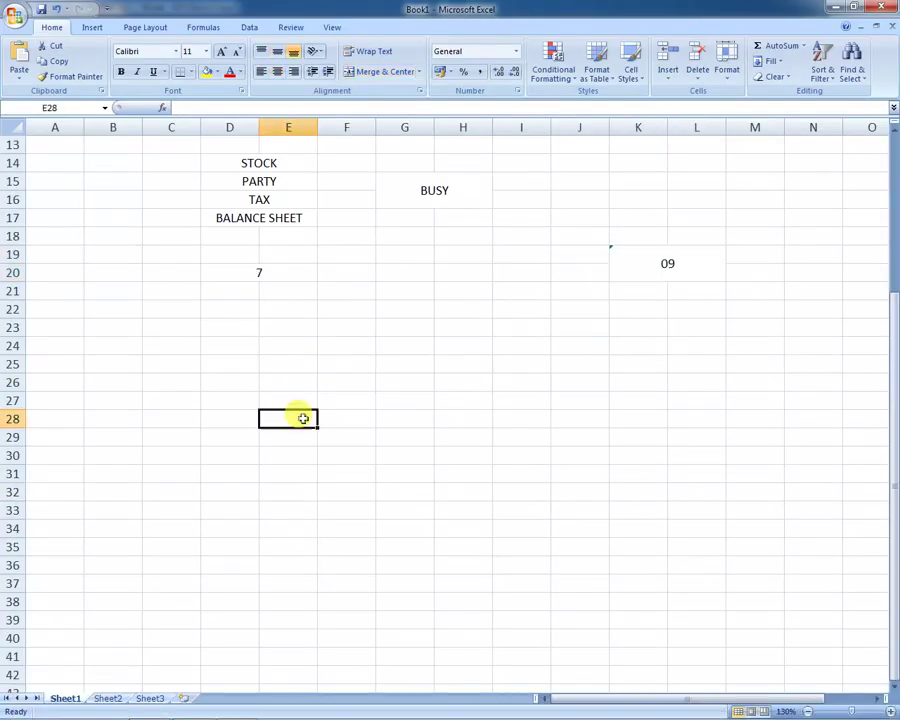
pyautogui.write('SQL')
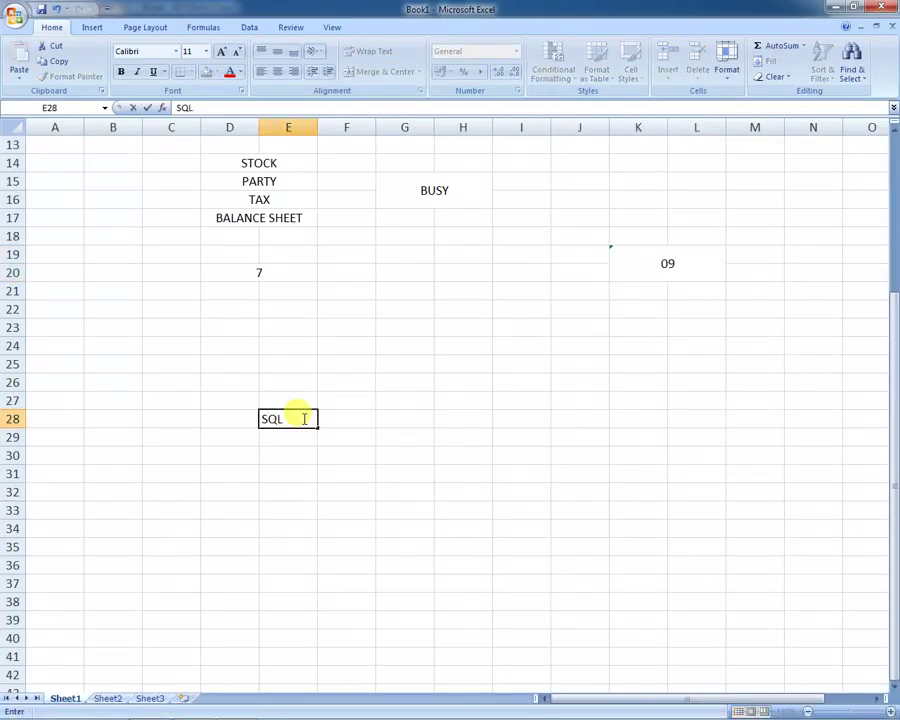
pyautogui.press('Return')
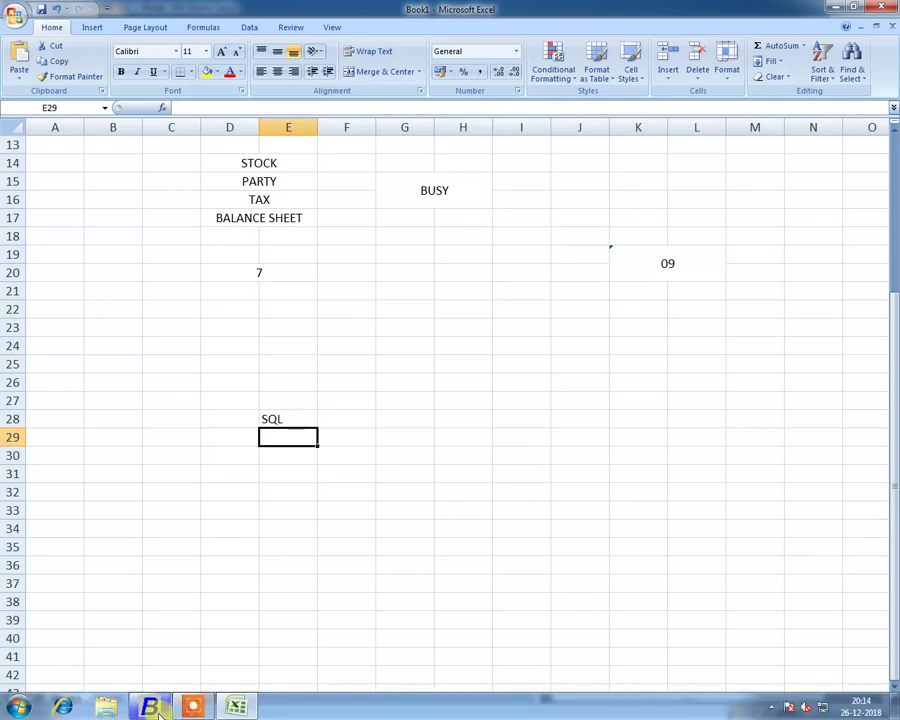
pyautogui.click(150, 707)
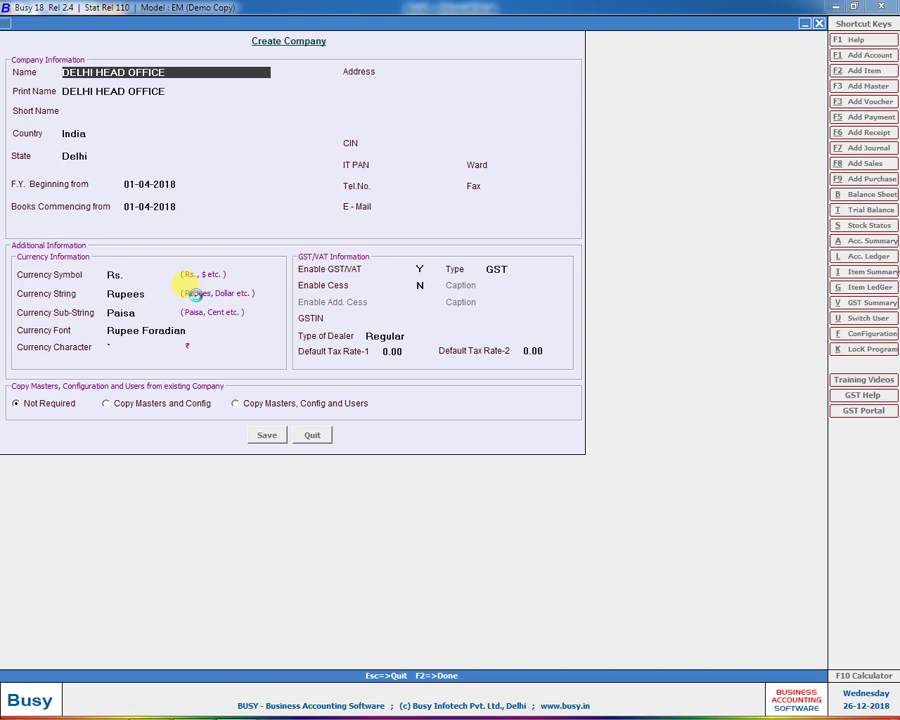
# Step: Save DELHI HEAD OFFICE with F2 and start entering the superuser name and password
pyautogui.press('F2')
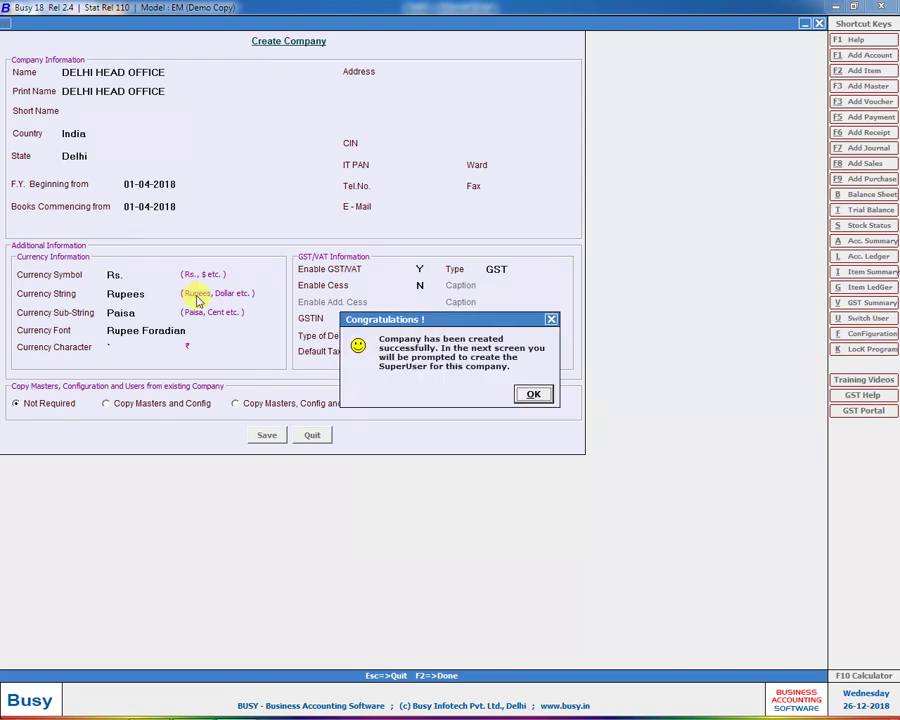
pyautogui.press('Return')
pyautogui.write('D')
pyautogui.press('Return')
pyautogui.write('d')
pyautogui.press('Return')
pyautogui.write('d')
pyautogui.press('Return')
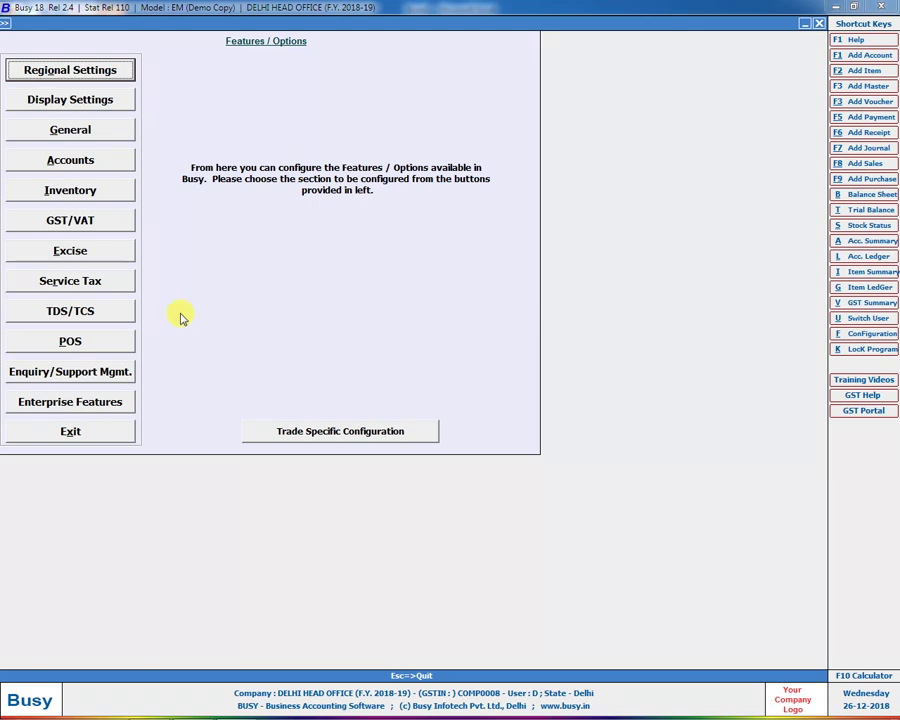
# Step: Try enabling HO/BO Data Sync as Head Office, then dismiss the access mode warning
pyautogui.click(60, 401)
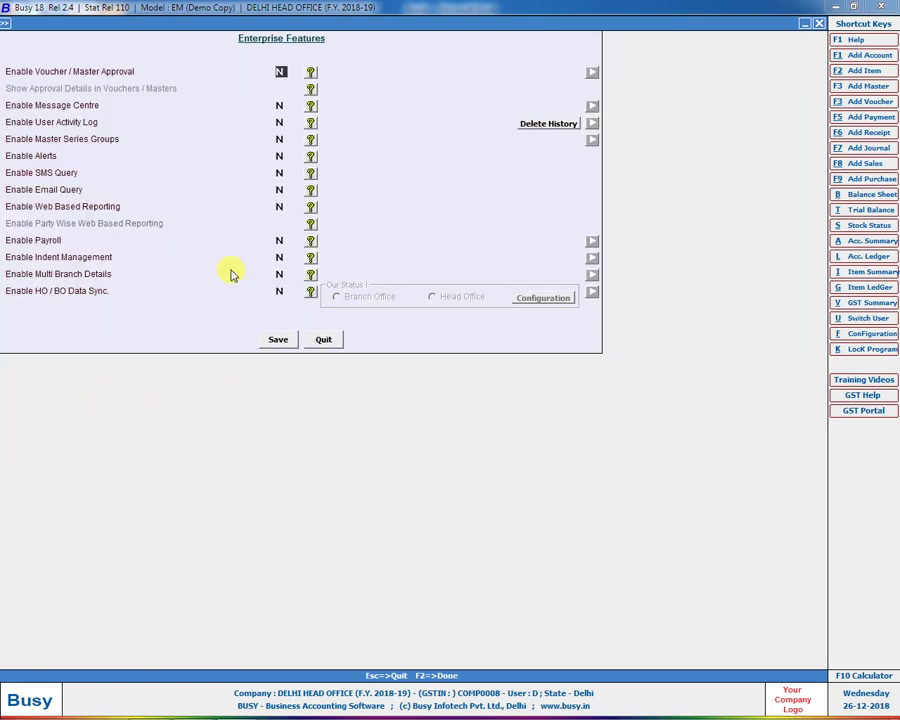
pyautogui.click(279, 289)
pyautogui.press('y')
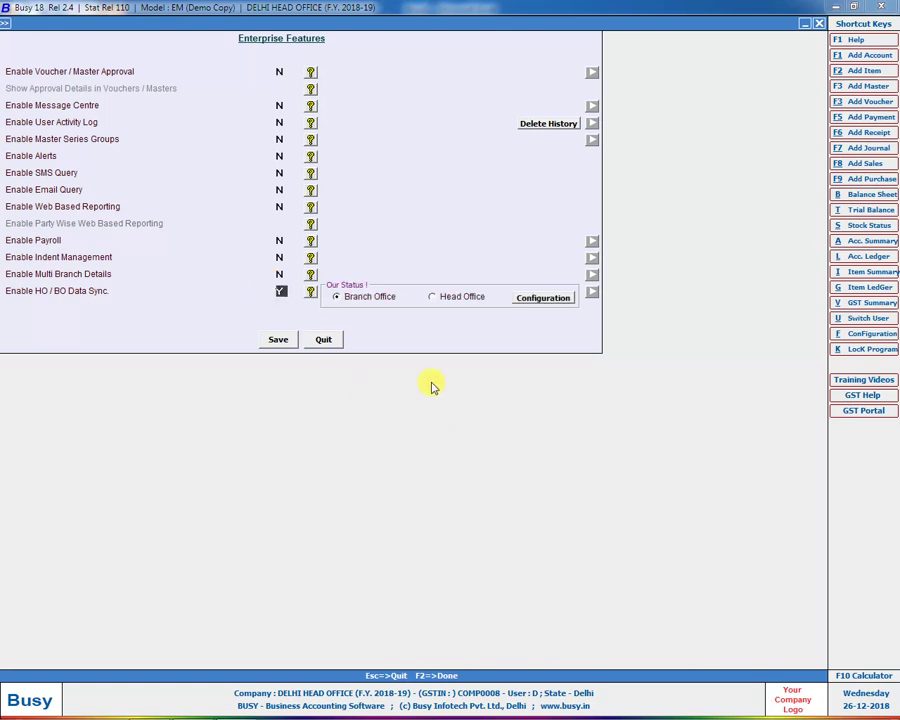
pyautogui.click(464, 297)
pyautogui.click(553, 301)
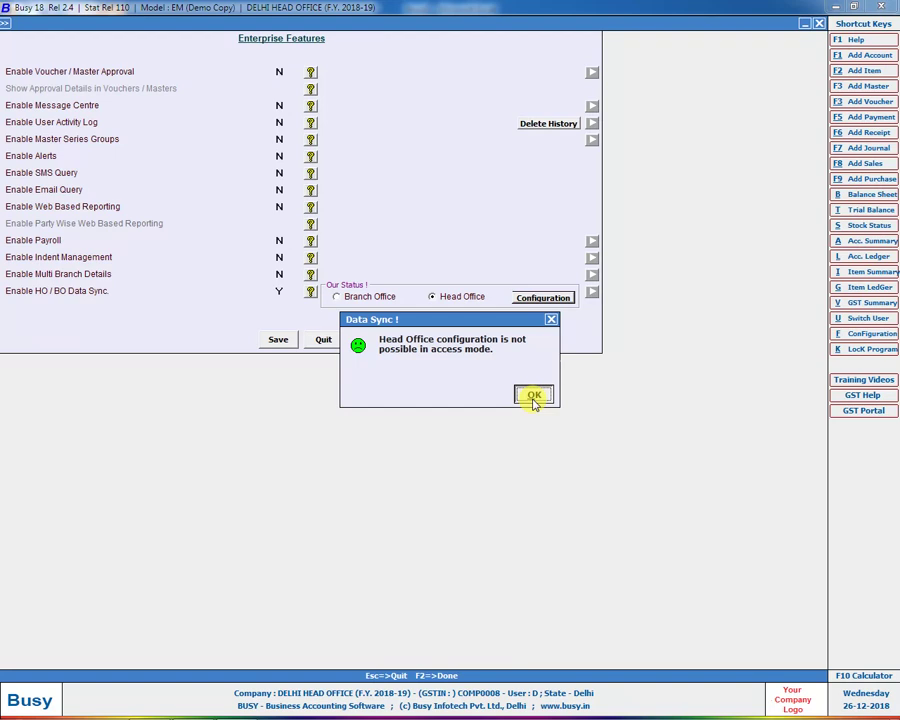
pyautogui.click(534, 396)
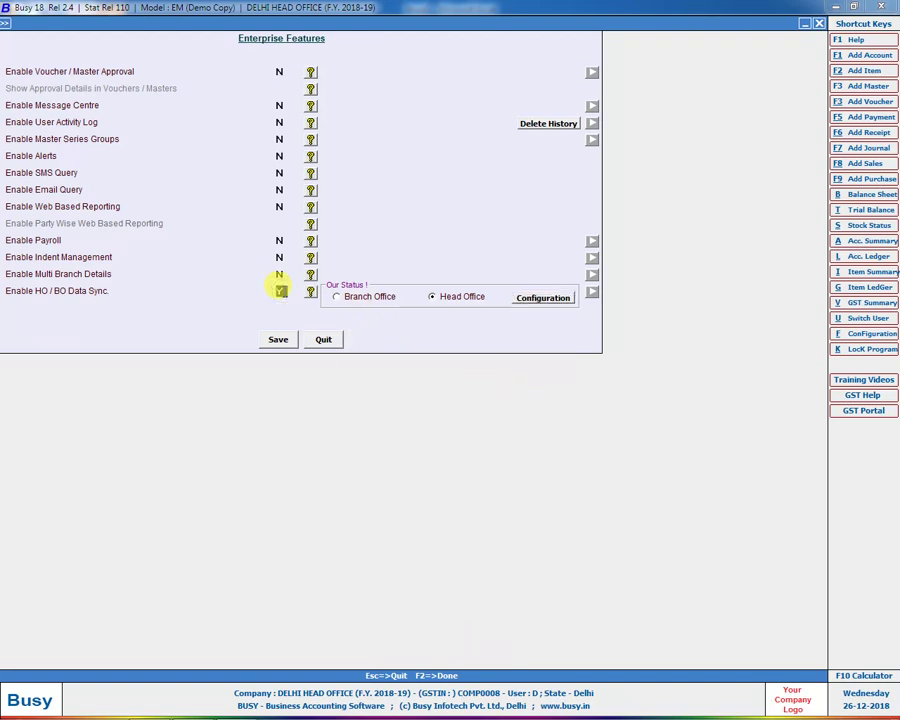
# Step: Set HO/BO Data Sync back to N, enable Multi Branch Details, and open Branch Details
pyautogui.click(281, 290)
pyautogui.click(281, 274)
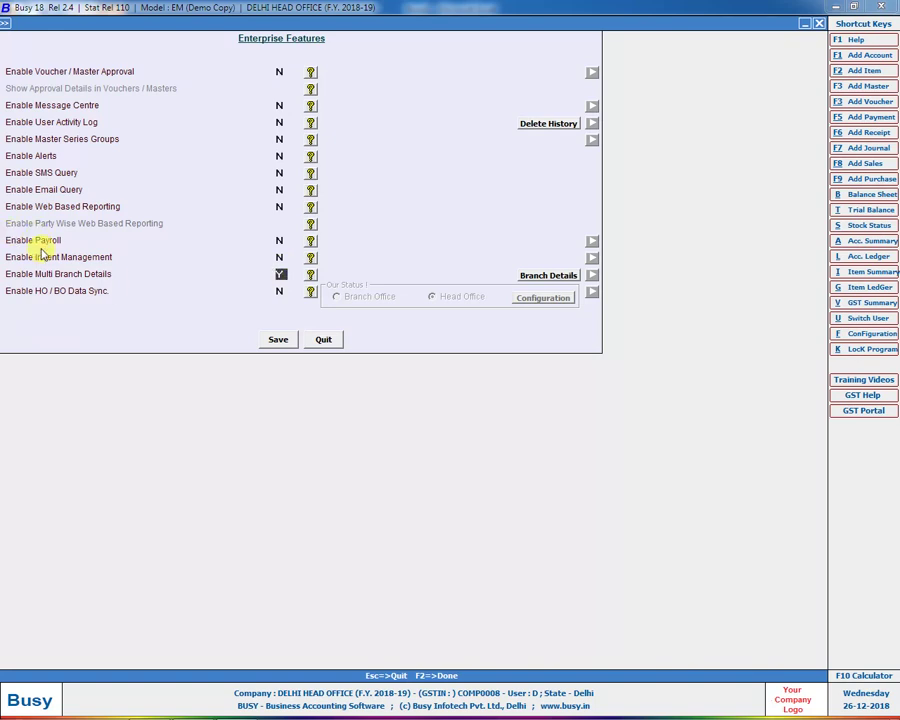
pyautogui.click(537, 276)
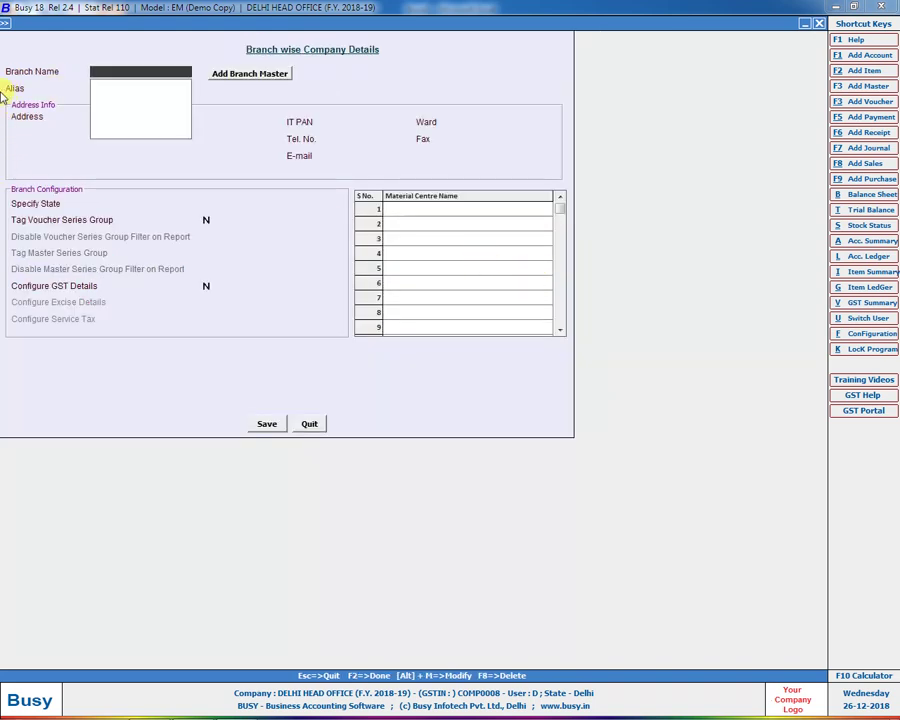
# Step: Start a branch named UP, then discard it and close Branch Details
pyautogui.click(230, 73)
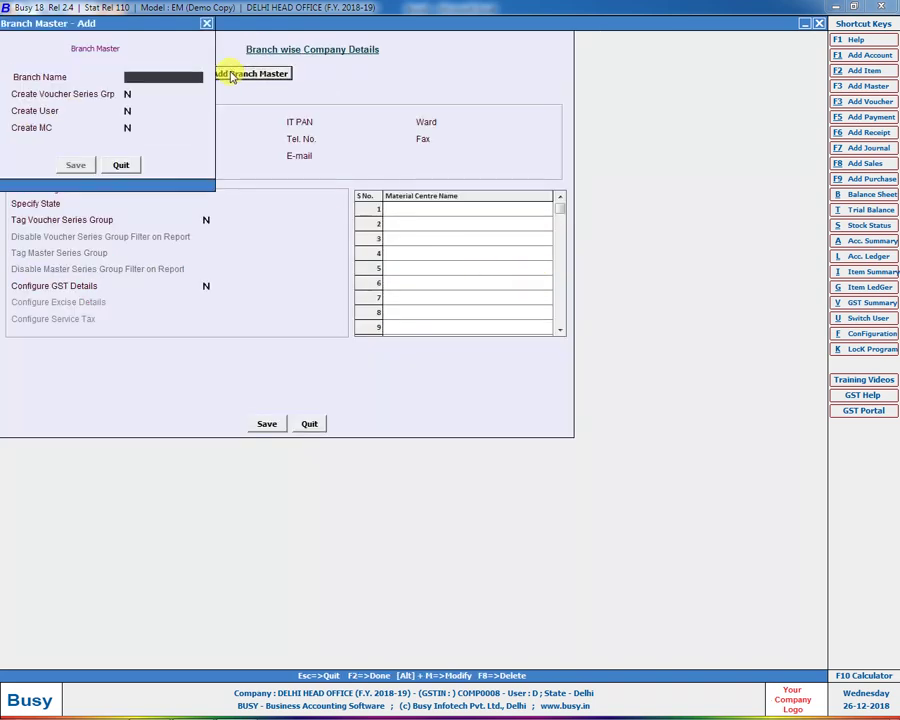
pyautogui.write('UP')
pyautogui.press('Return')
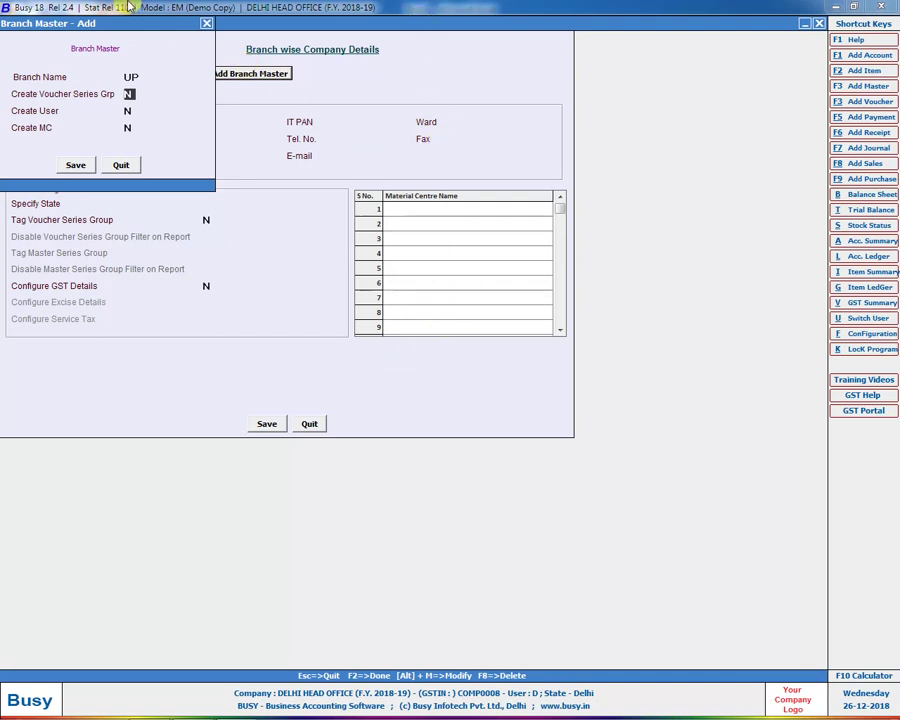
pyautogui.moveTo(121, 30); pyautogui.dragTo(132, 104)
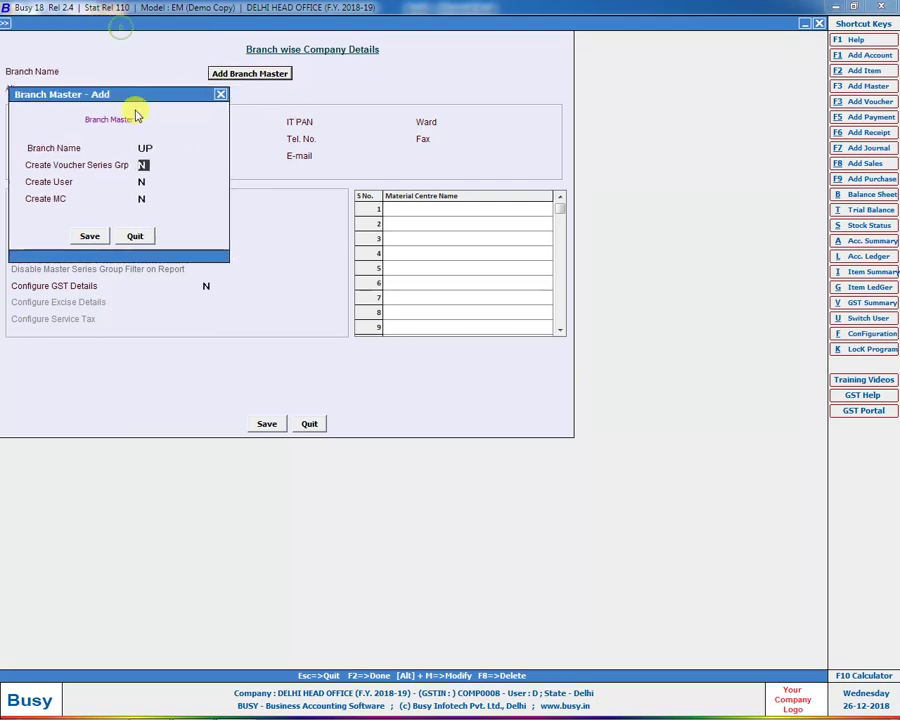
pyautogui.click(148, 235)
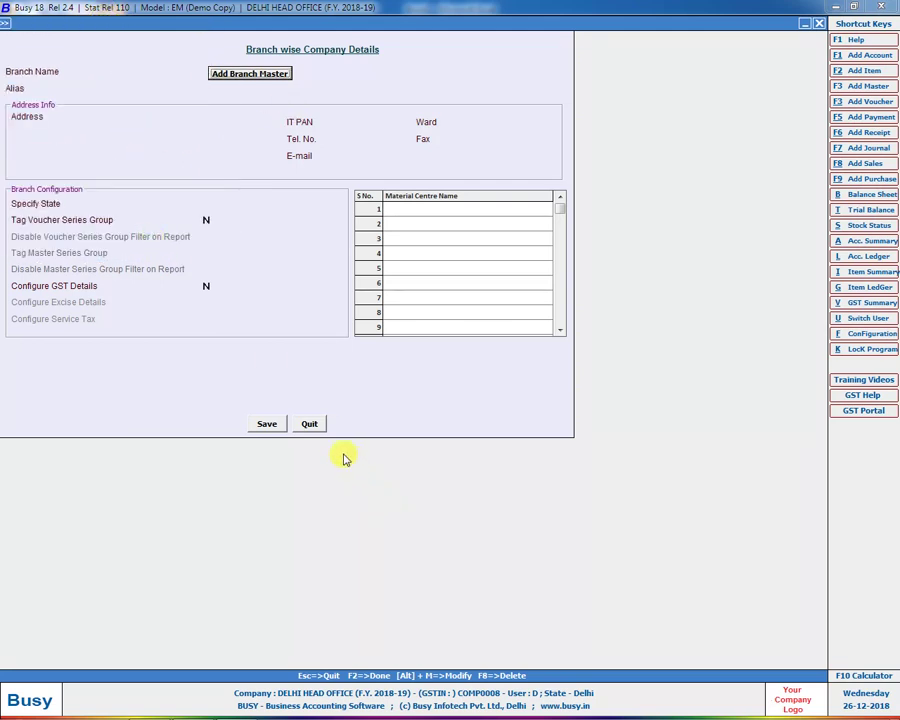
pyautogui.click(309, 423)
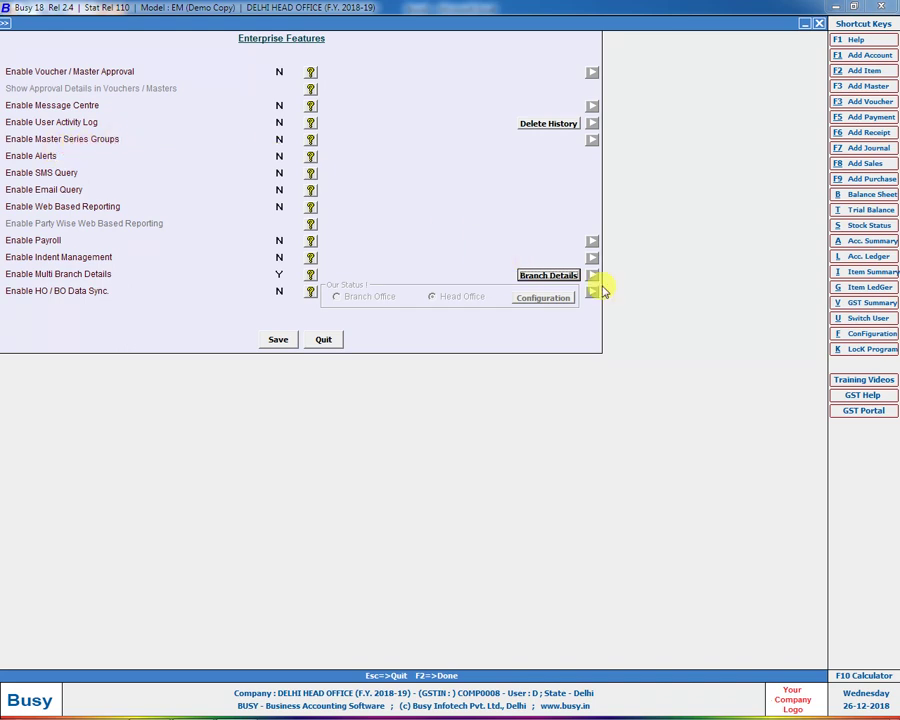
# Step: Reopen Branch Details and add a new branch named UP, correcting the mistyped name
pyautogui.click(540, 278)
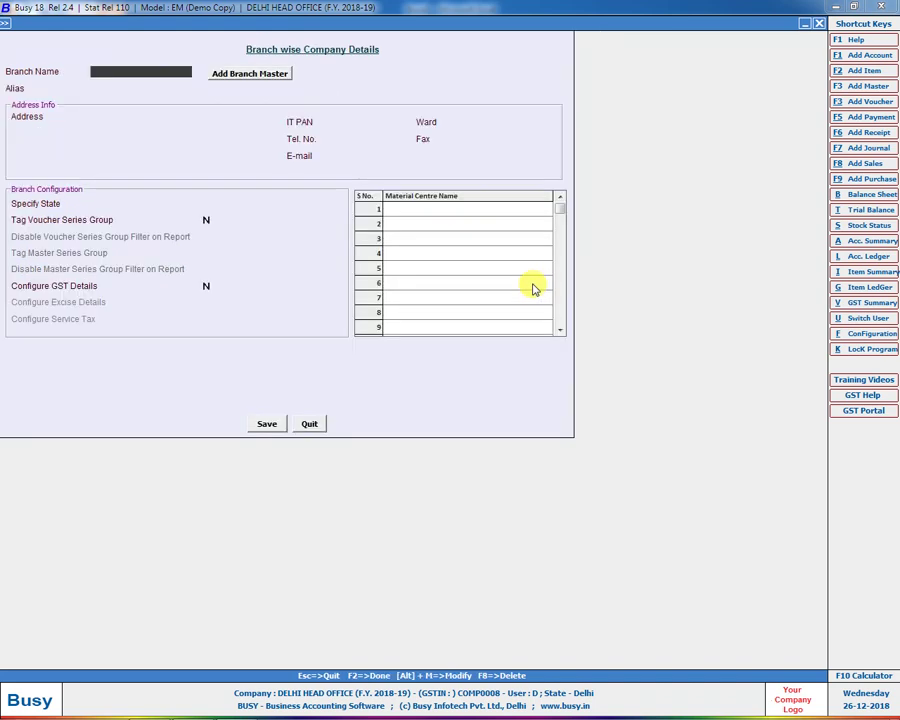
pyautogui.click(247, 78)
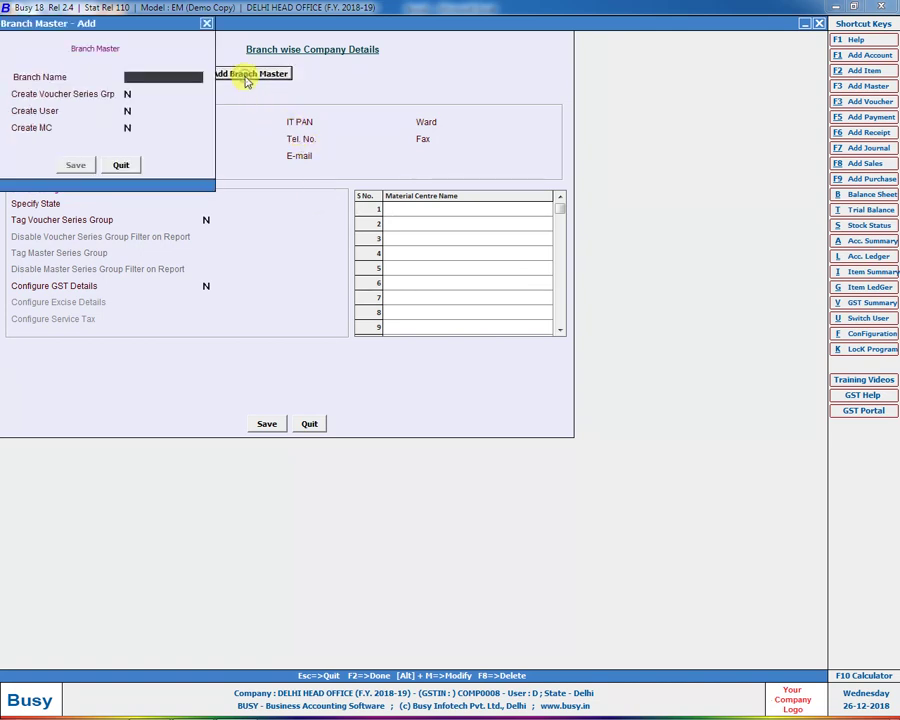
pyautogui.write('UO')
pyautogui.press('Return')
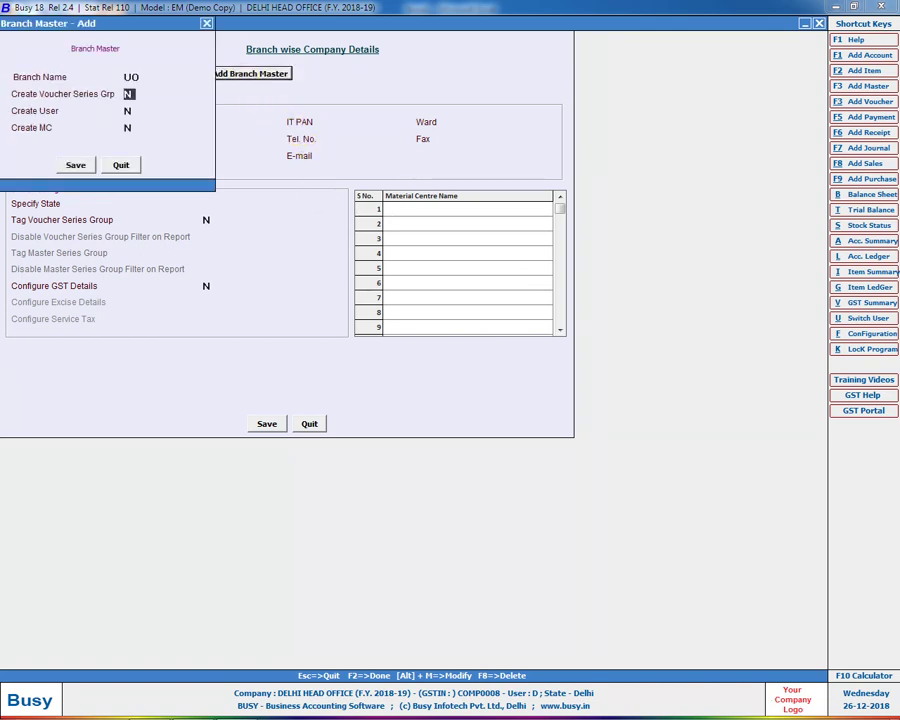
pyautogui.press('Up')
pyautogui.write('P')
pyautogui.press('Return')
# Step: Answer Y to voucher series group, user and material centre, save UP, and view its series group
pyautogui.write('Y')
pyautogui.press('Return')
pyautogui.write('Y')
pyautogui.press('Return')
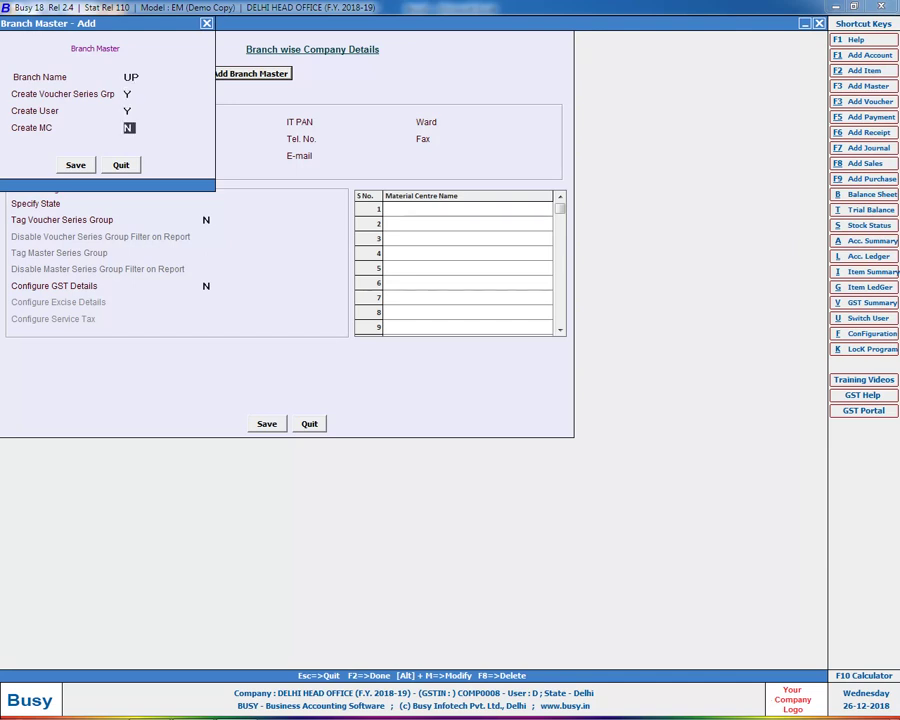
pyautogui.write('Y')
pyautogui.press('Return')
pyautogui.press('Return')
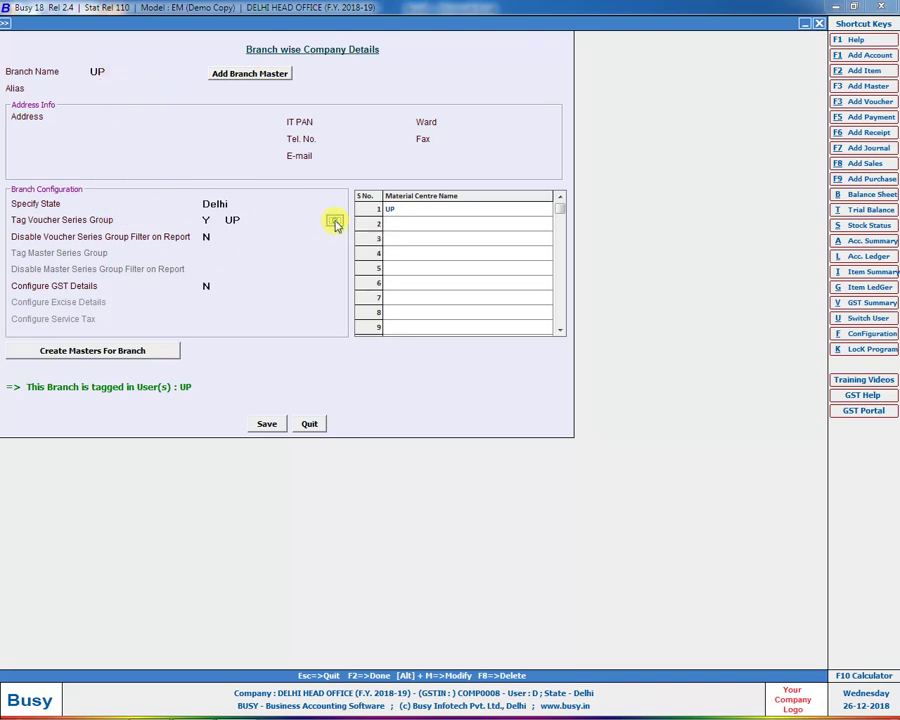
pyautogui.click(335, 221)
# Step: Set Configure GST Details to Y for branch UP, enter its GSTIN, and save the branch
pyautogui.click(273, 235)
pyautogui.click(206, 286)
pyautogui.press('y')
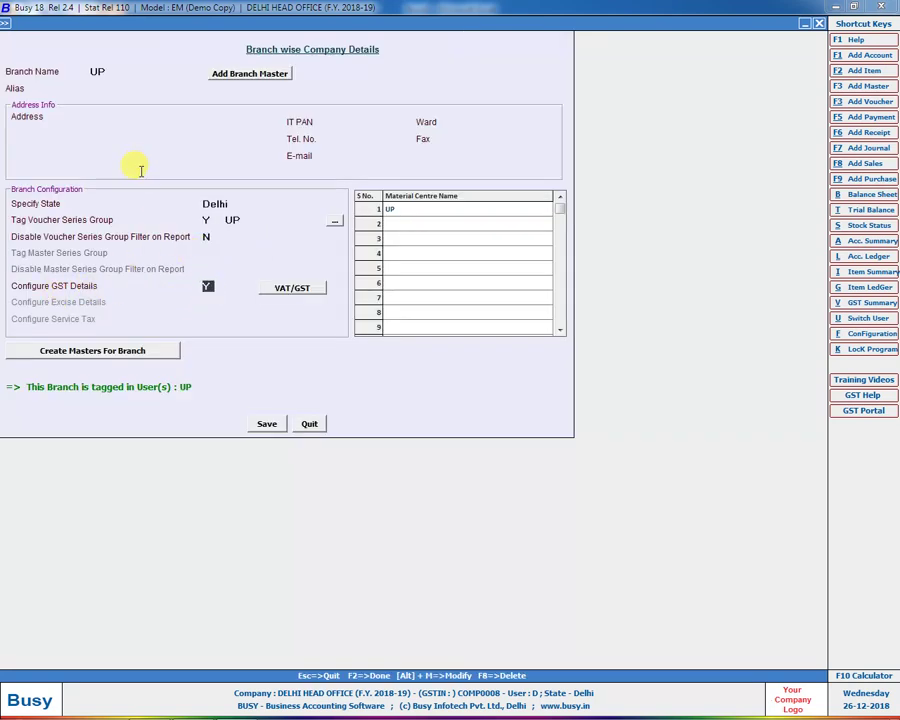
pyautogui.click(290, 288)
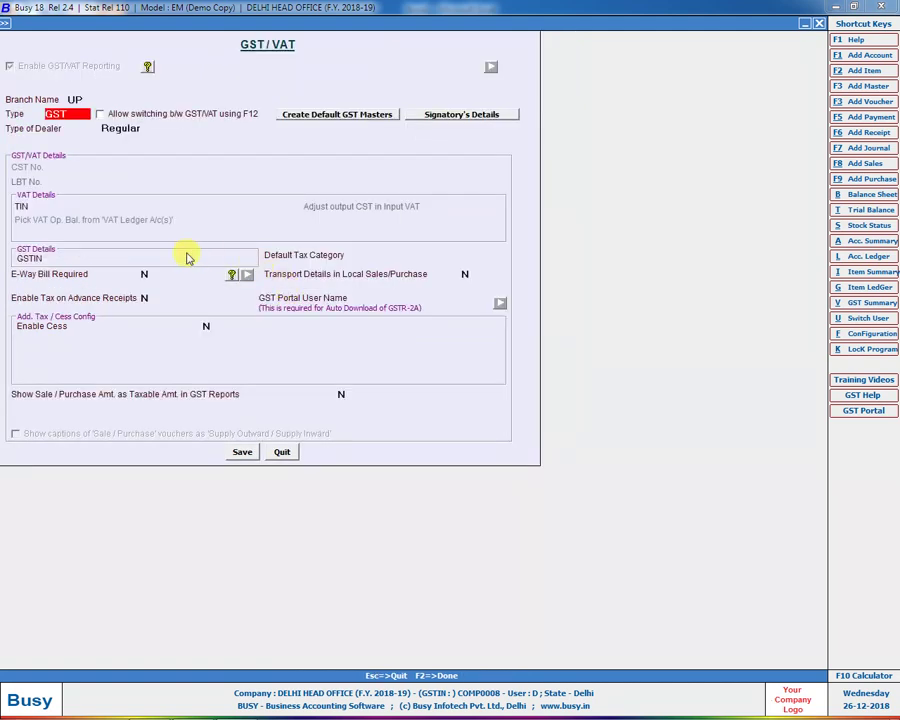
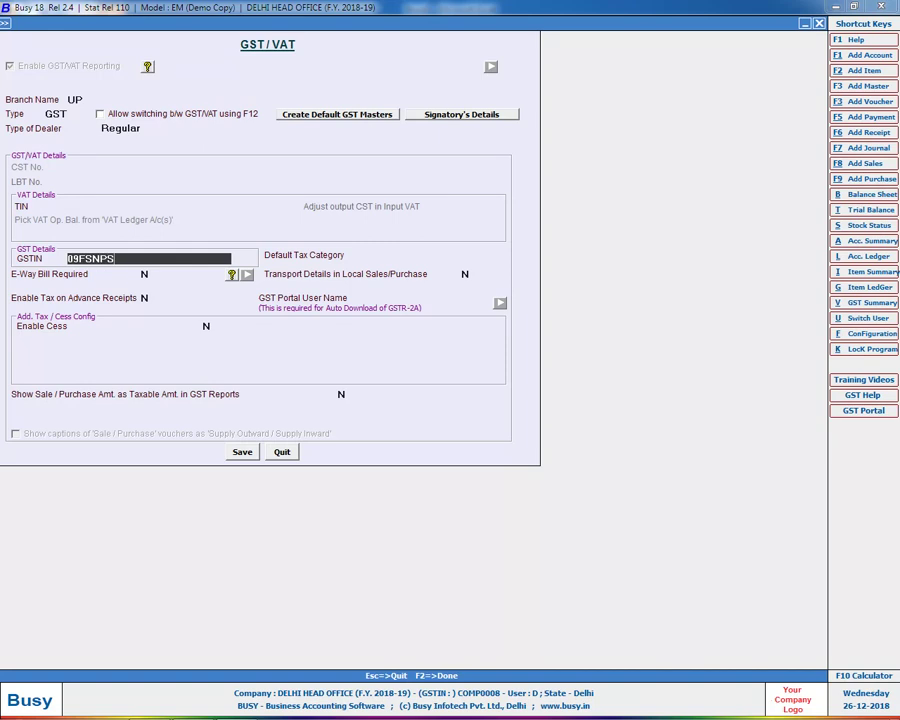
pyautogui.press('Return')
pyautogui.press('F2')
pyautogui.press('Return')
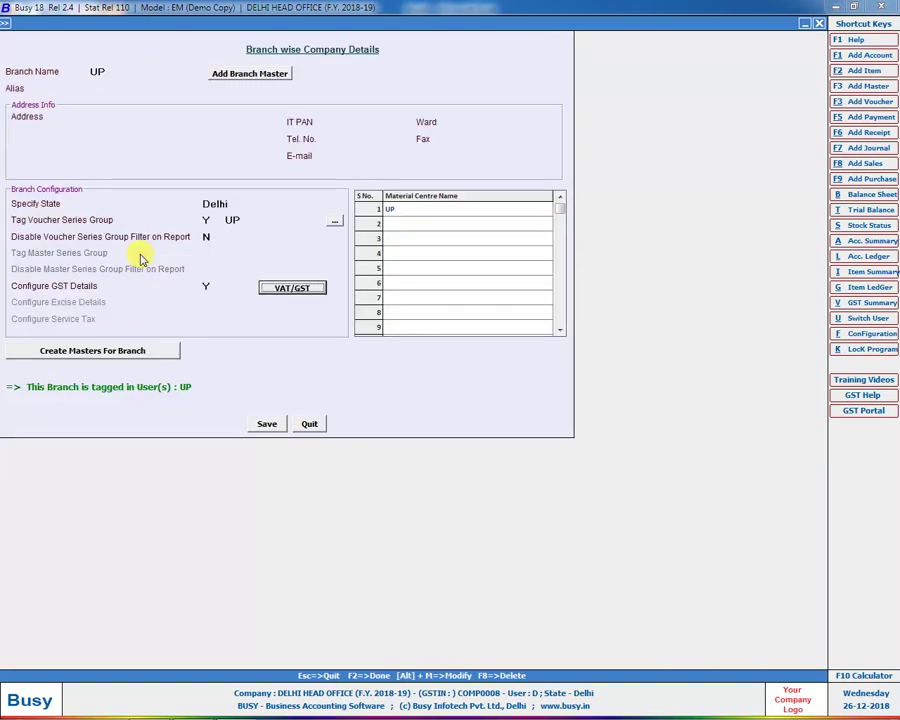
pyautogui.click(264, 422)
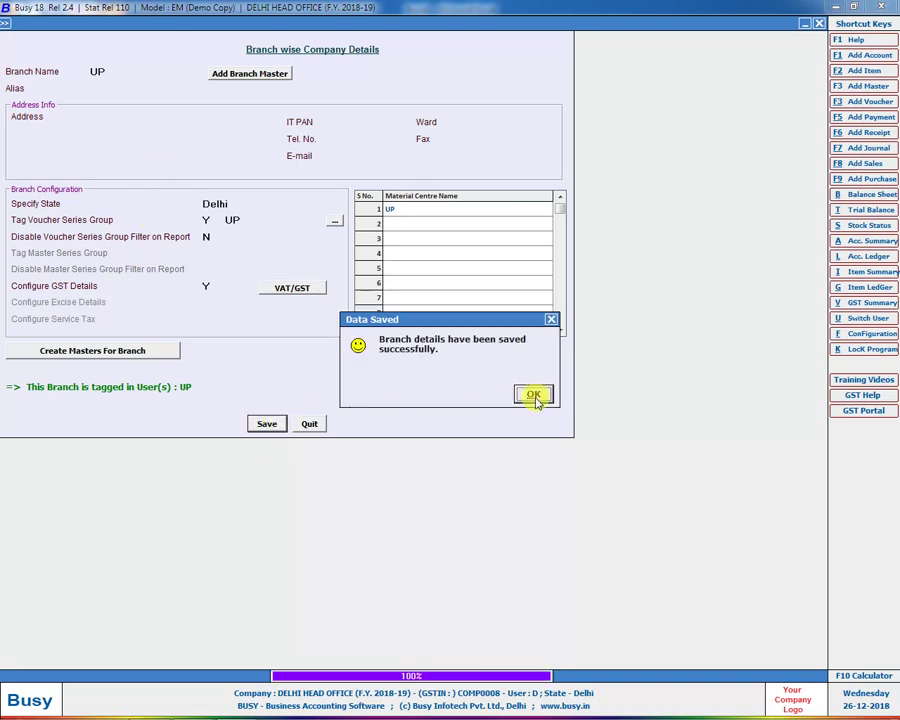
pyautogui.click(533, 394)
# Step: Add branch MUMBAI with voucher series group, user and material centre all set to Y
pyautogui.click(227, 70)
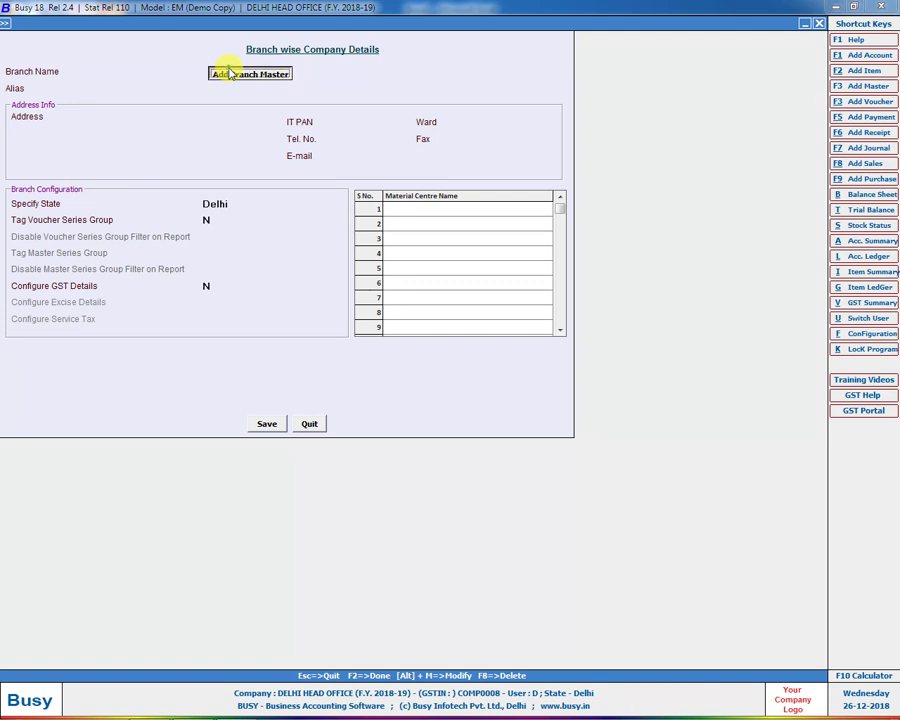
pyautogui.write('MUMBAI')
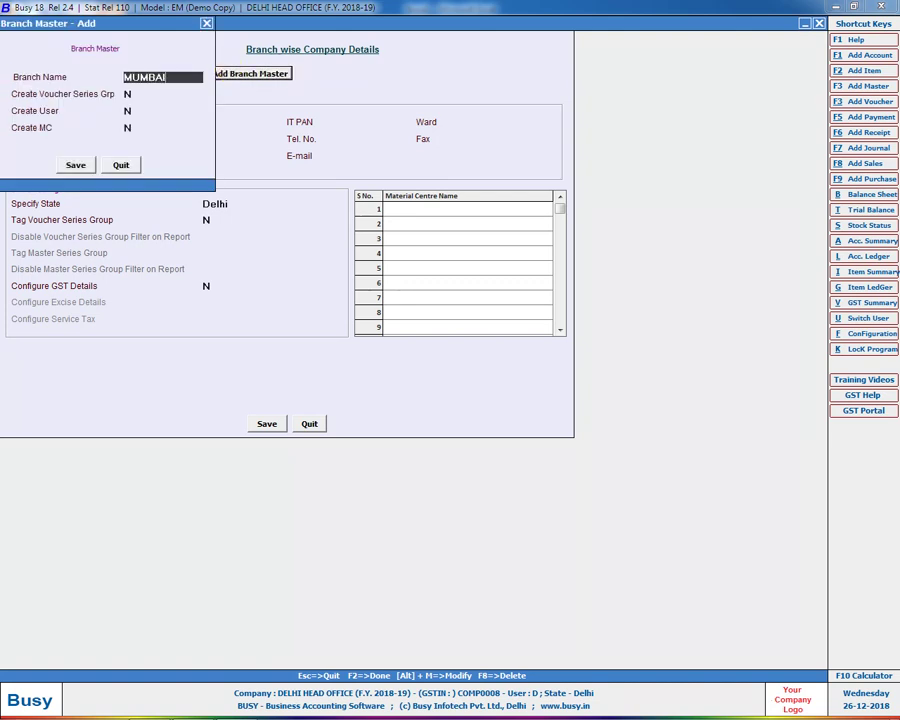
pyautogui.press('Return')
pyautogui.write('Y')
pyautogui.press('Return')
pyautogui.write('Y')
pyautogui.press('Return')
pyautogui.write('Y')
pyautogui.press('Return')
pyautogui.press('Return')
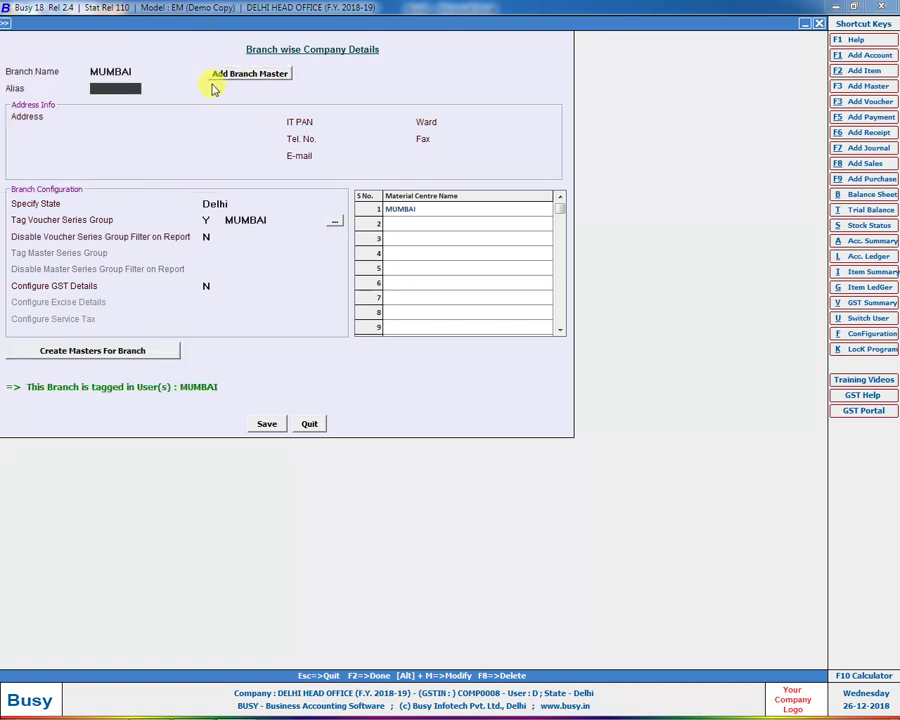
# Step: Enable GST details for MUMBAI, enter its GSTIN, save the branch, and return to Features/Options
pyautogui.click(207, 287)
pyautogui.write('Y')
pyautogui.click(277, 290)
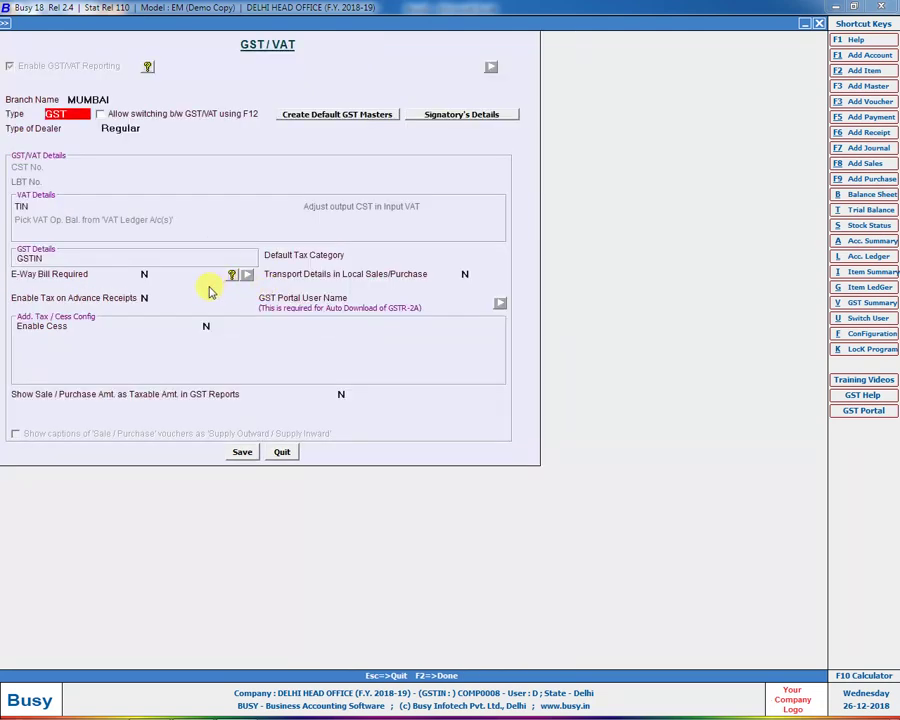
pyautogui.click(117, 253)
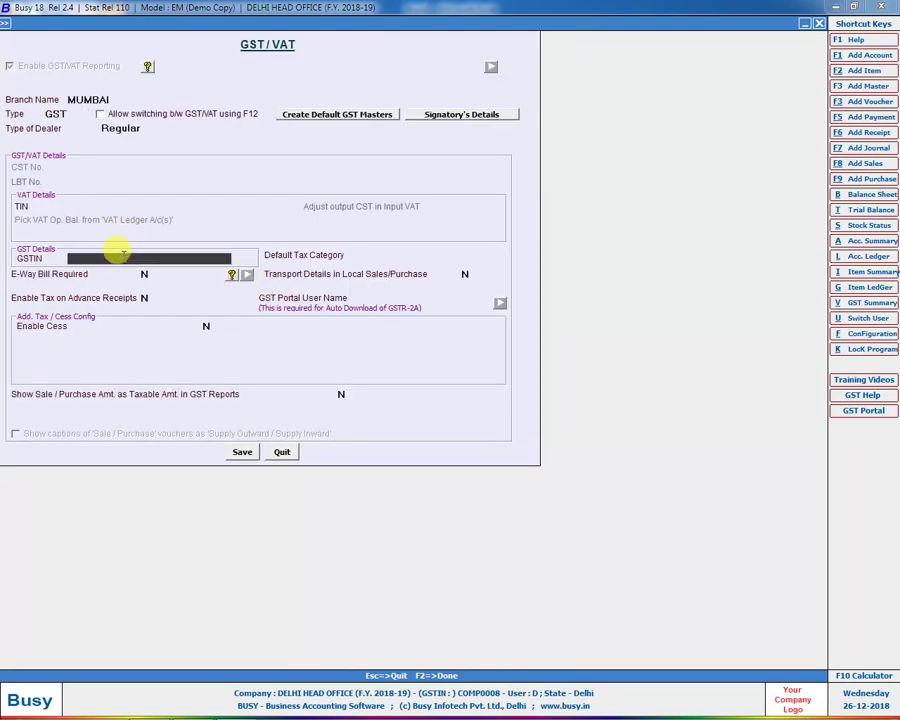
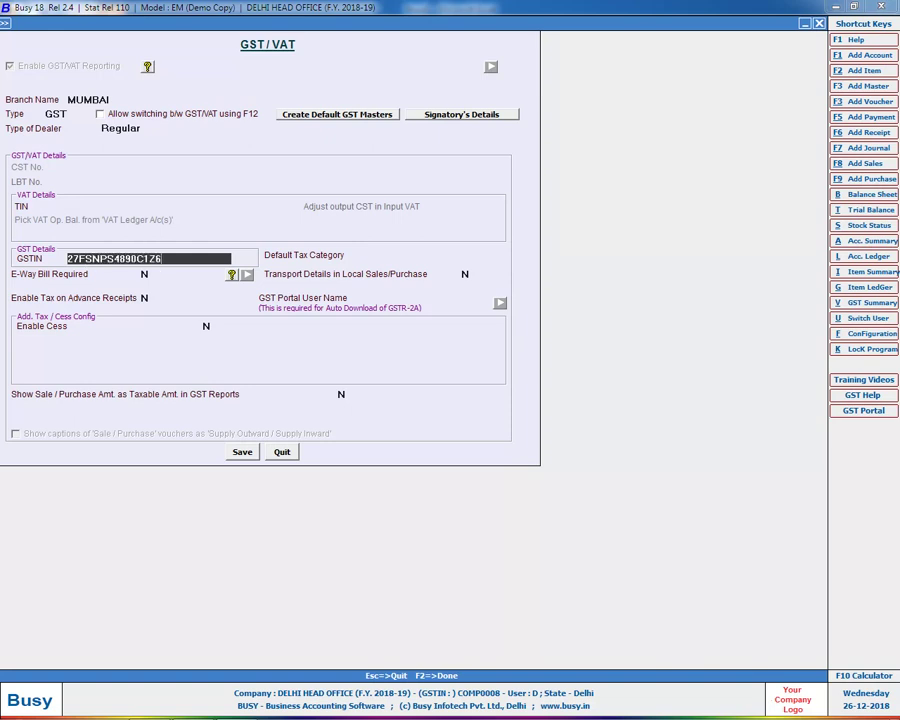
pyautogui.press('F2')
pyautogui.press('Return')
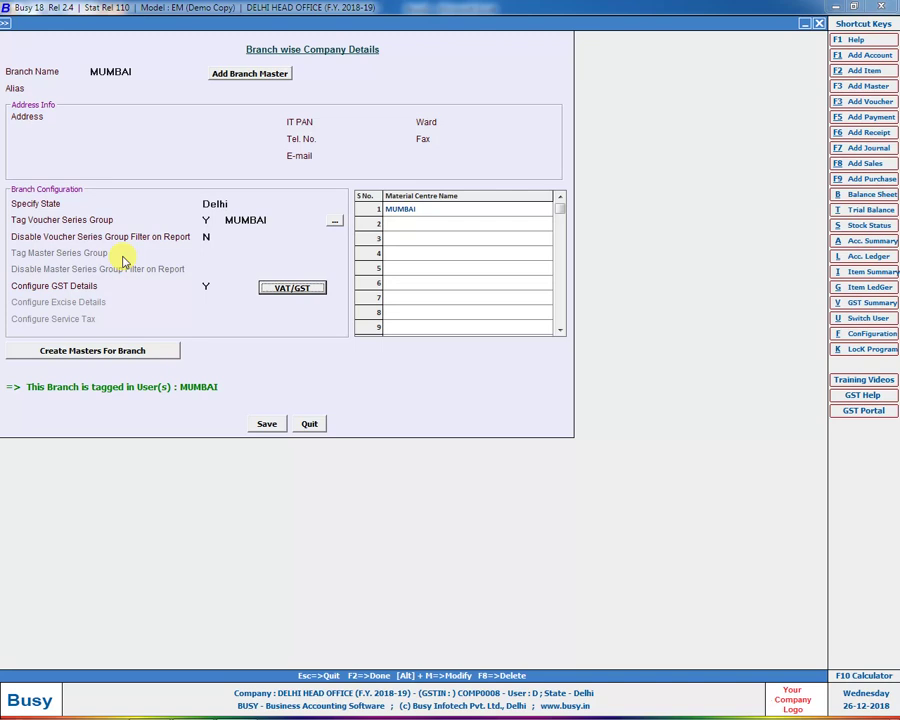
pyautogui.press('F2')
pyautogui.press('Return')
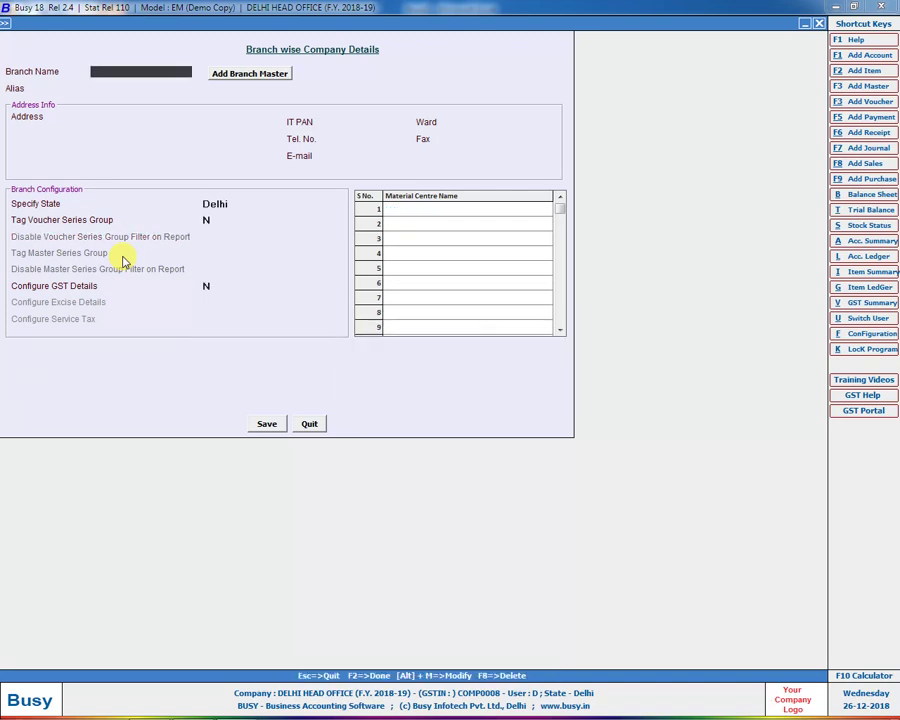
pyautogui.press('Escape')
pyautogui.press('Escape')
# Step: Save Enterprise Features and confirm the UP series appears in a new sales voucher's Series list
pyautogui.press('Return')
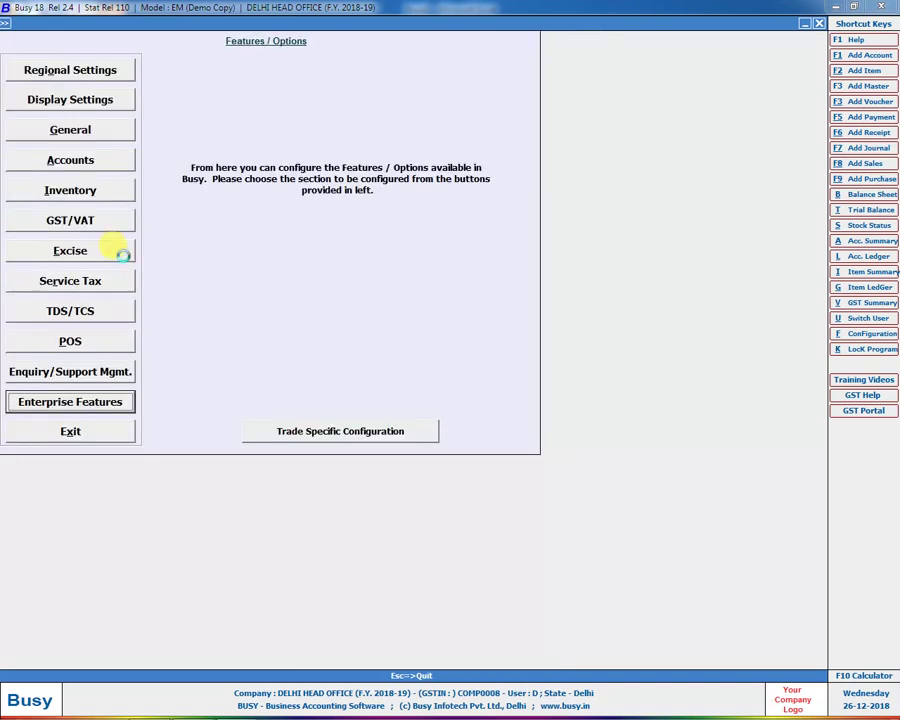
pyautogui.click(272, 338)
pyautogui.press('Escape')
pyautogui.press('Right')
pyautogui.press('Right')
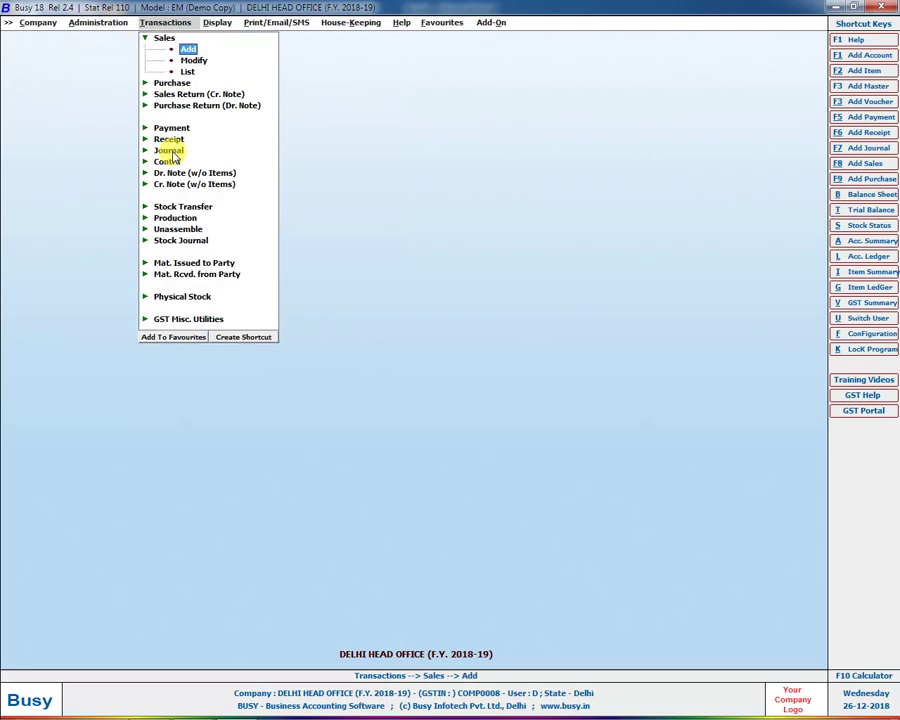
pyautogui.press('Return')
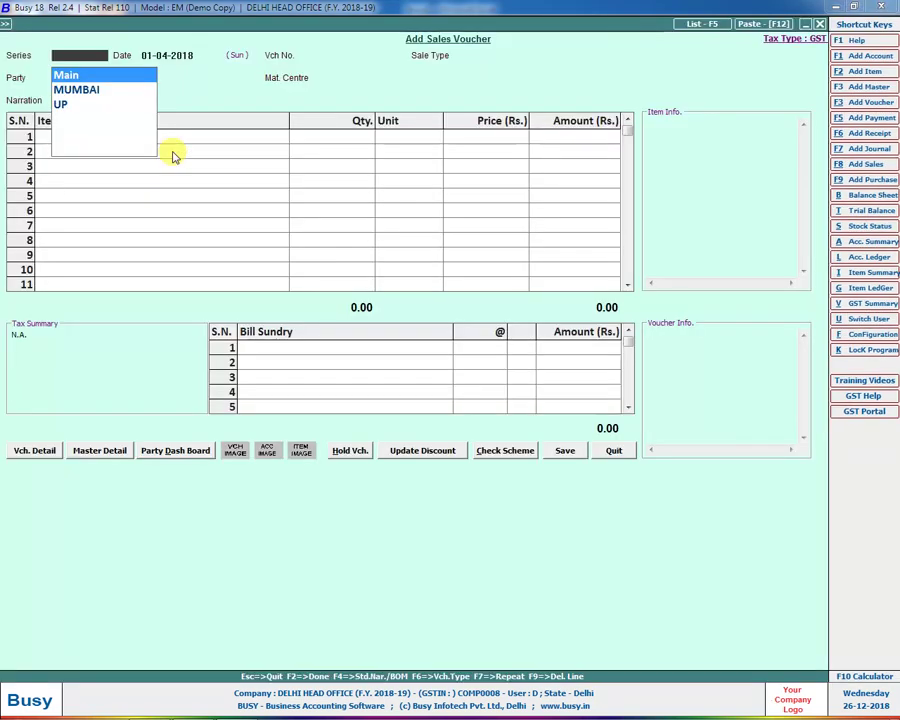
pyautogui.press('Down')
pyautogui.press('Down')
pyautogui.press('Return')
pyautogui.press('Escape')
# Step: Confirm the Balance Sheet branch choice lists MUMBAI and UP, then return to Transactions
pyautogui.press('Right')
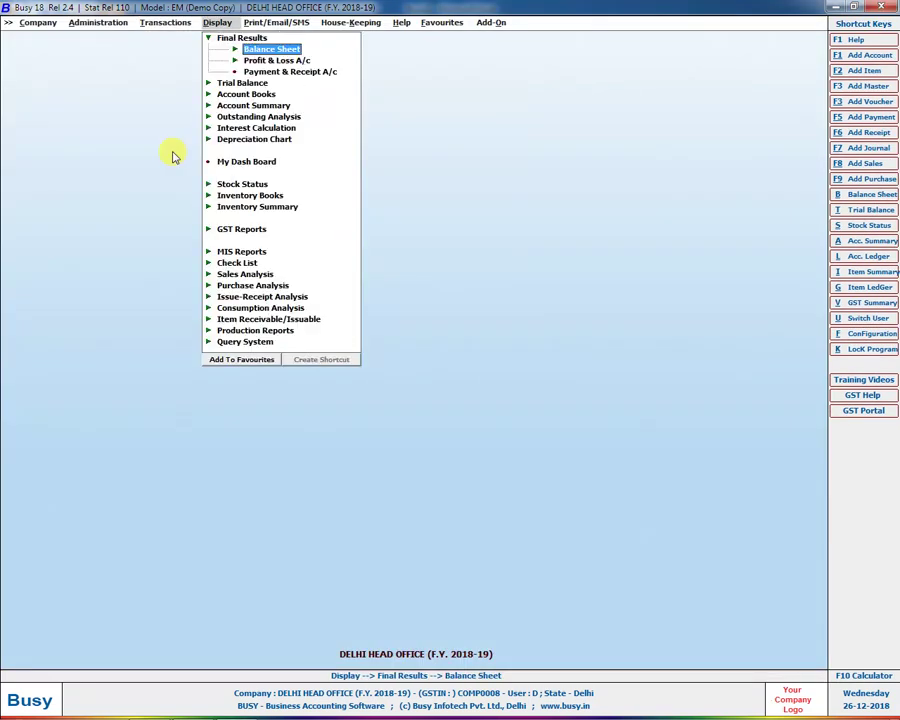
pyautogui.press('Return')
pyautogui.press('Return')
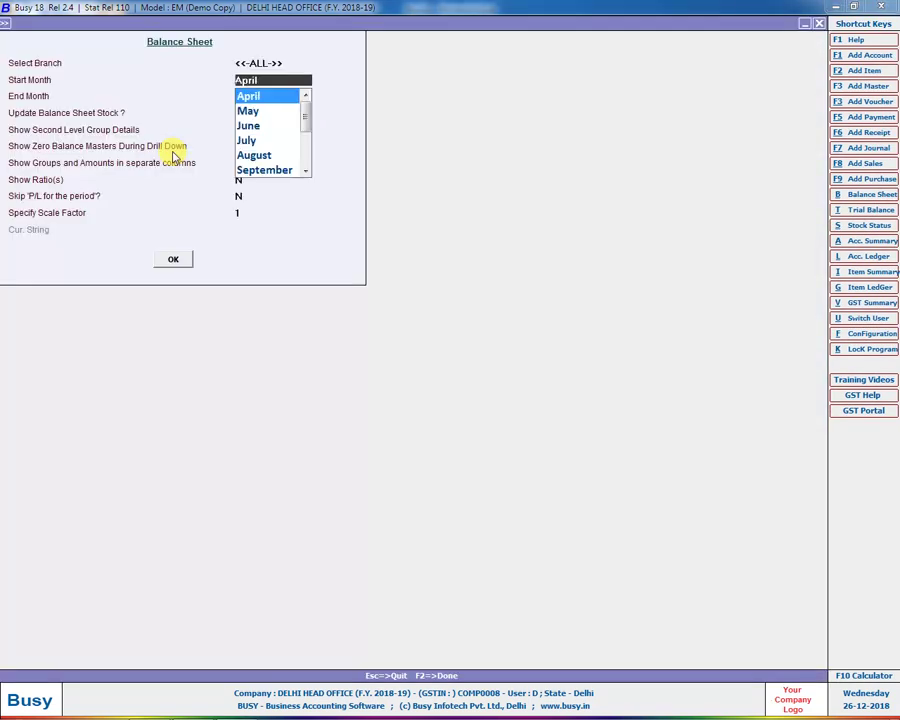
pyautogui.press('Escape')
pyautogui.press('Down')
pyautogui.press('Up')
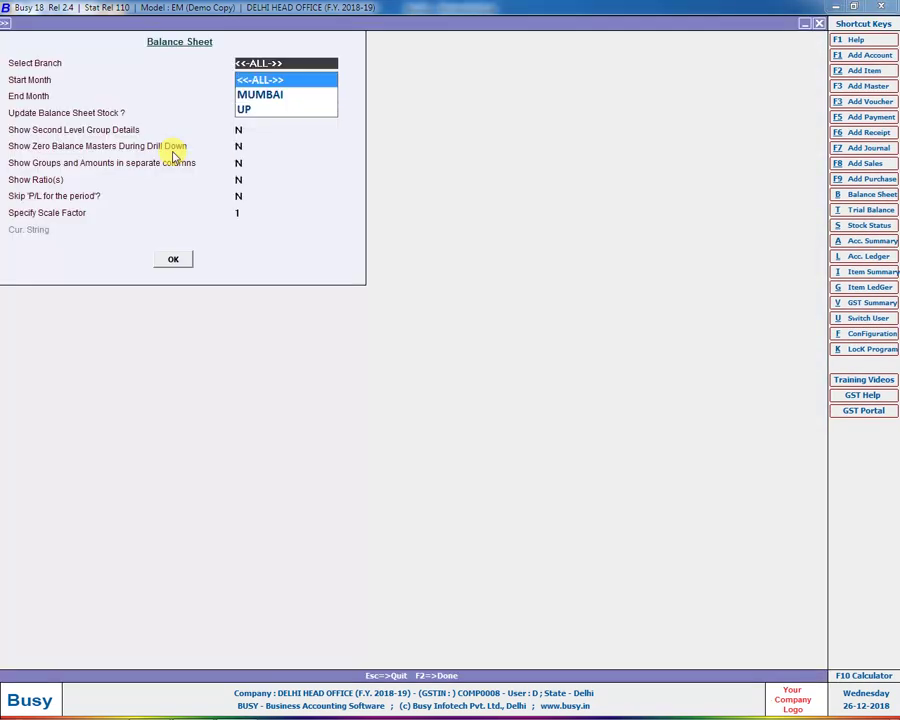
pyautogui.press('Down')
pyautogui.press('Down')
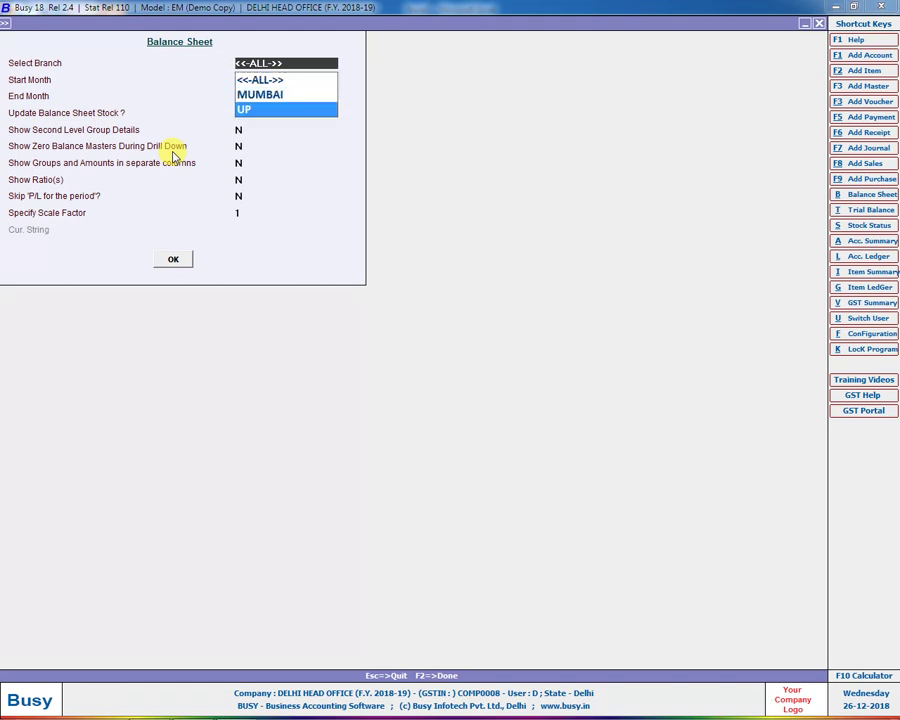
pyautogui.press('Escape')
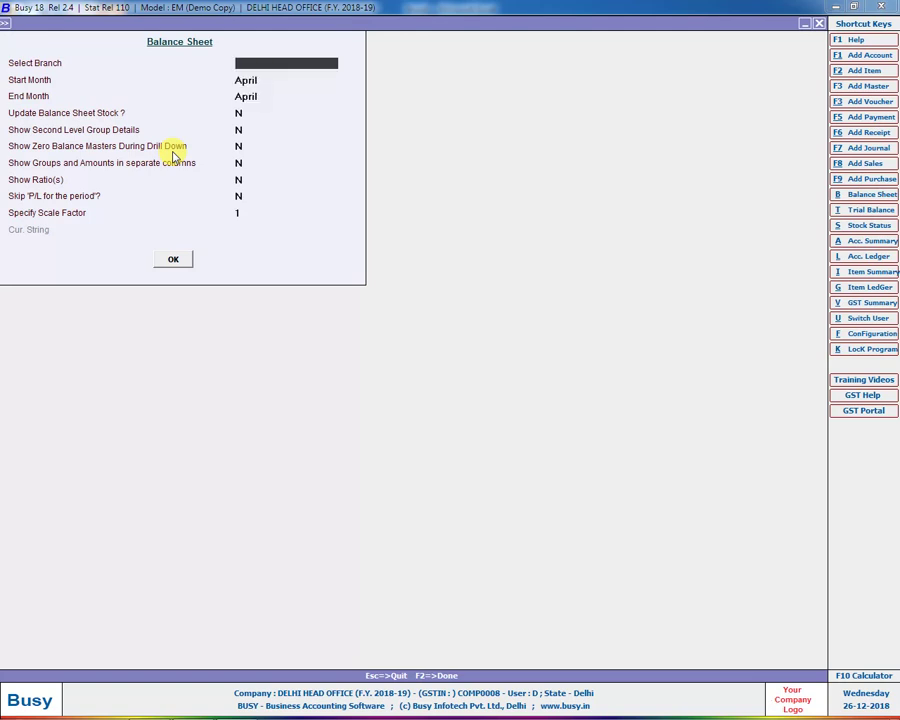
pyautogui.press('Escape')
pyautogui.press('Left')
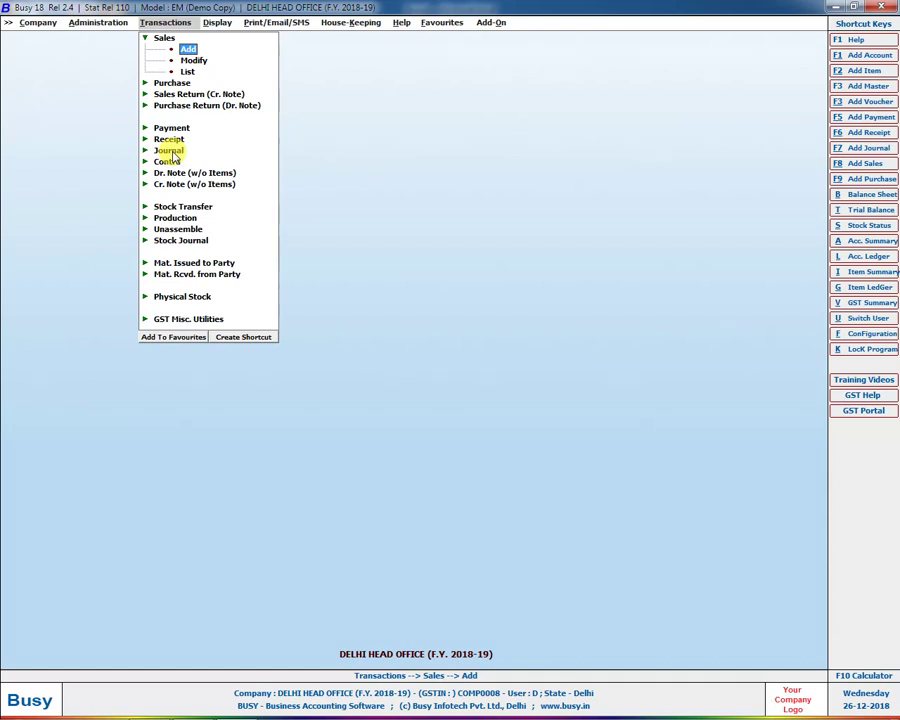
# Step: Reopen Enterprise Features under Administration configuration and set Enable Master Series Groups to Y
pyautogui.press('Left')
pyautogui.press('Down')
pyautogui.press('Return')
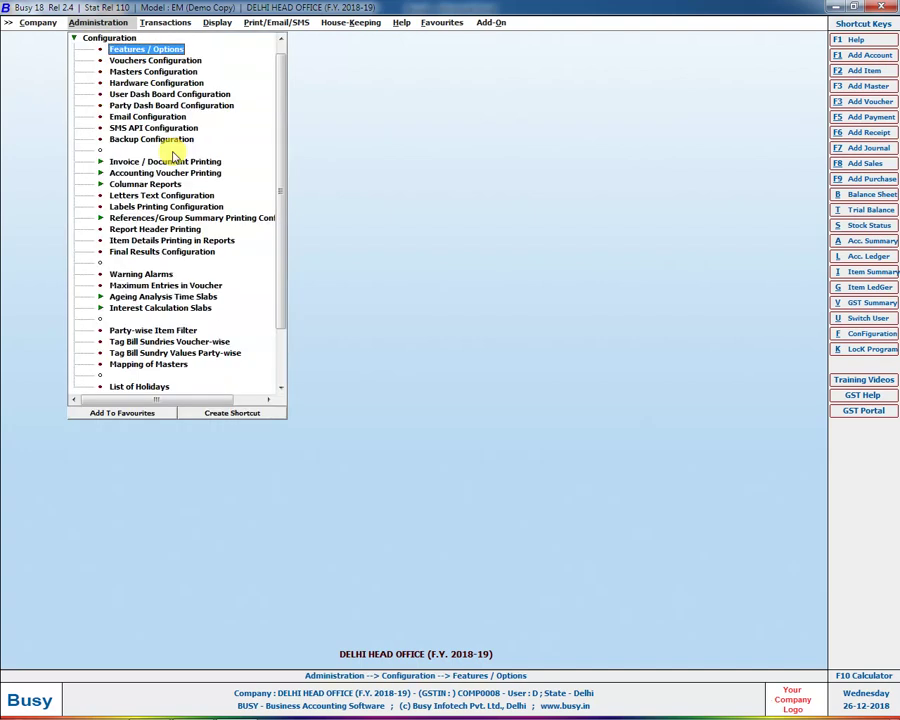
pyautogui.press('Return')
pyautogui.press('e')
pyautogui.press('e')
pyautogui.press('e')
pyautogui.press('Return')
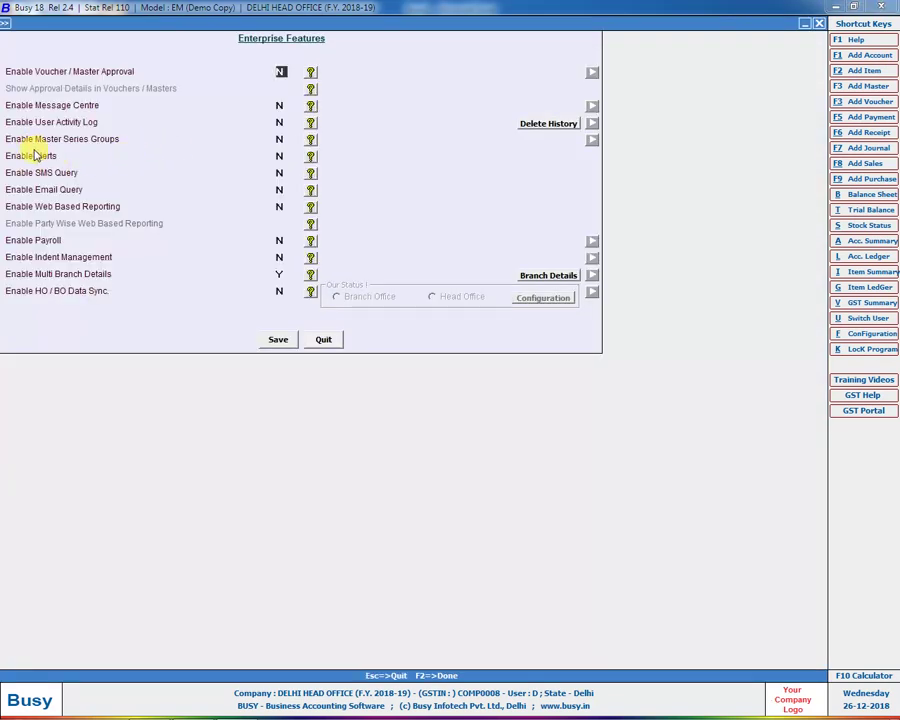
pyautogui.click(280, 139)
pyautogui.press('y')
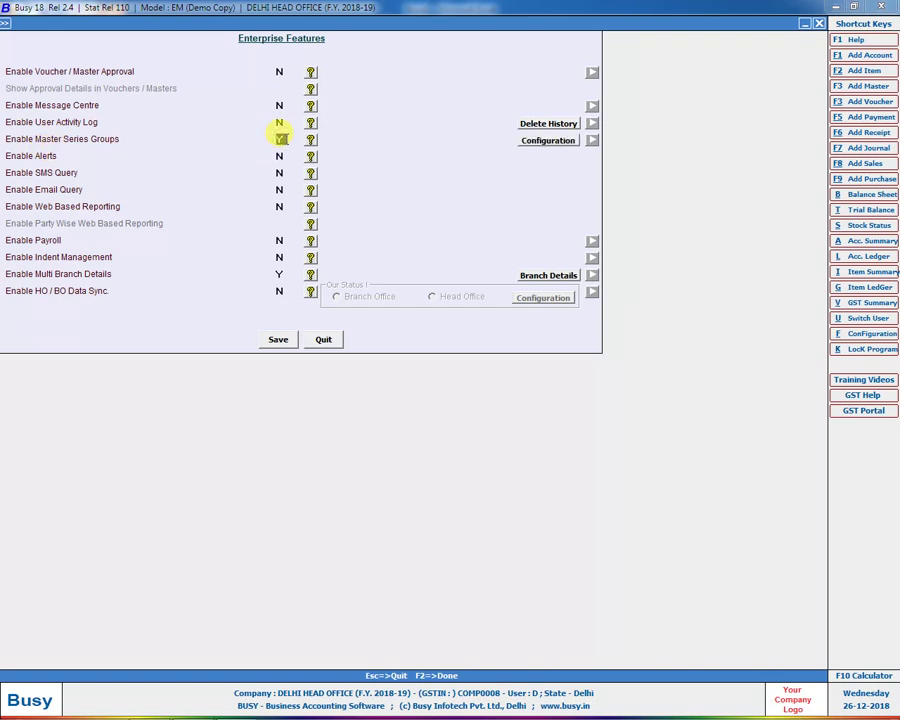
# Step: Tick every master type from Account through Bill of Material and save Enterprise Features
pyautogui.click(570, 147)
pyautogui.click(374, 128)
pyautogui.click(372, 145)
pyautogui.click(370, 161)
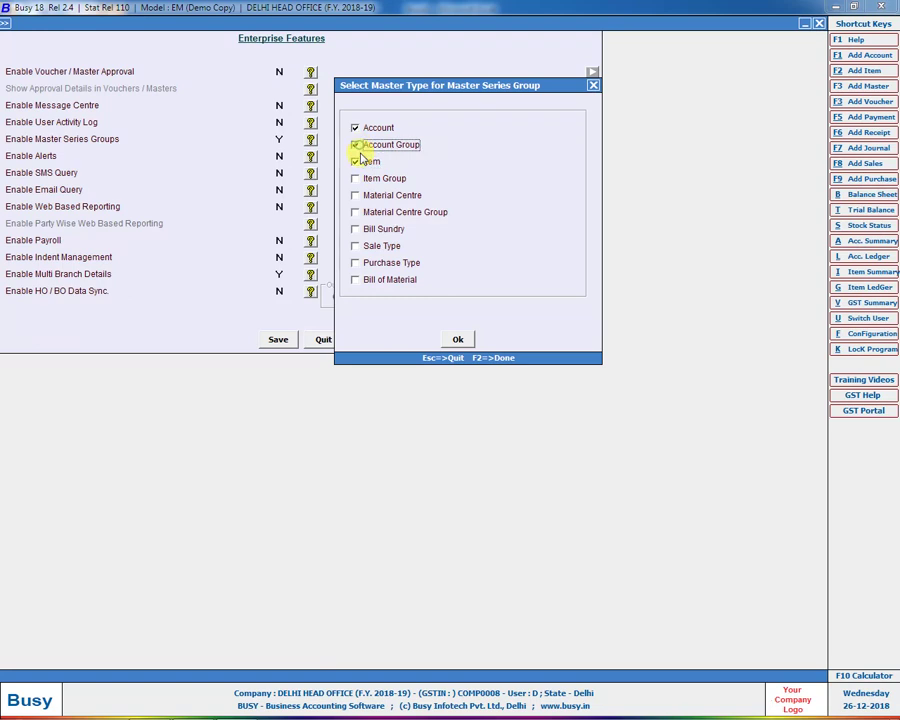
pyautogui.click(362, 180)
pyautogui.click(357, 196)
pyautogui.click(356, 212)
pyautogui.click(355, 229)
pyautogui.click(357, 246)
pyautogui.click(357, 263)
pyautogui.click(355, 279)
pyautogui.click(458, 339)
pyautogui.click(277, 341)
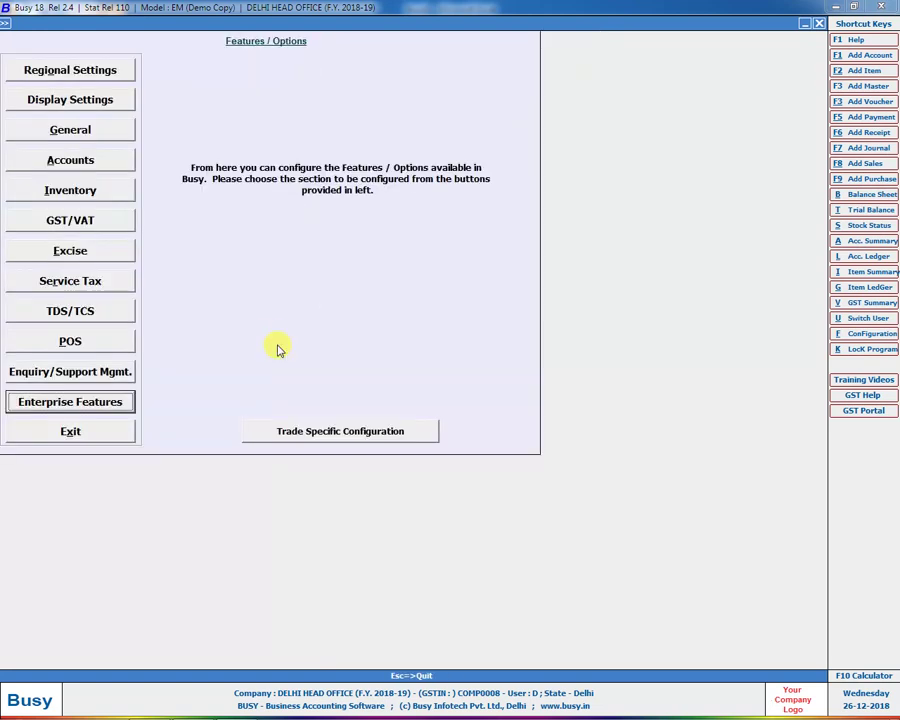
# Step: Modify user MUMBAI to use a newly created master series group named MUMBAI
pyautogui.press('Escape')
pyautogui.press('Escape')
pyautogui.press('Down')
pyautogui.press('Return')
pyautogui.press('Down')
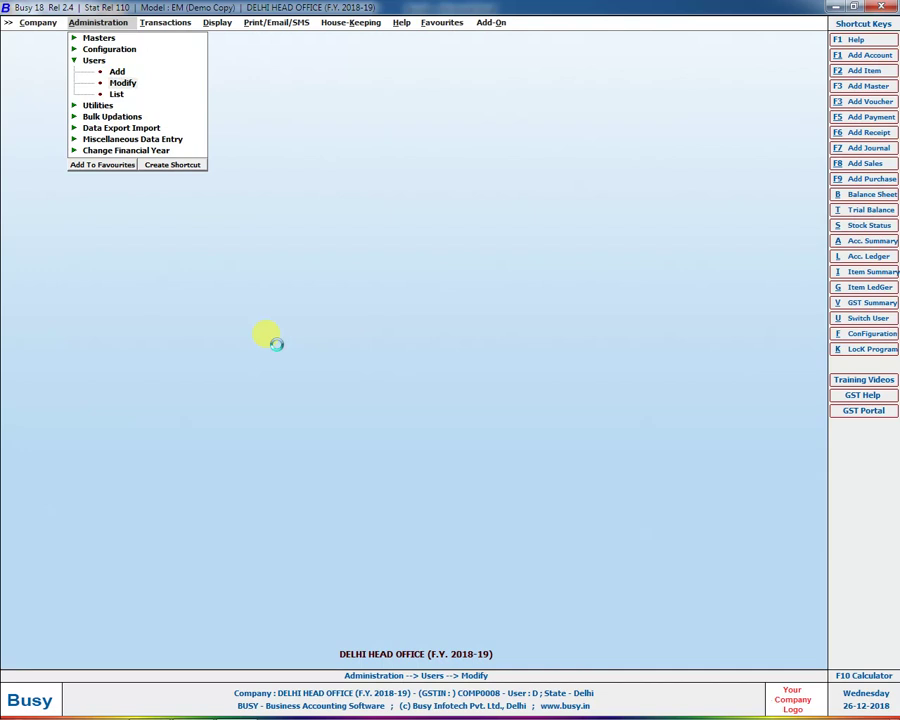
pyautogui.press('Return')
pyautogui.press('Down')
pyautogui.press('Return')
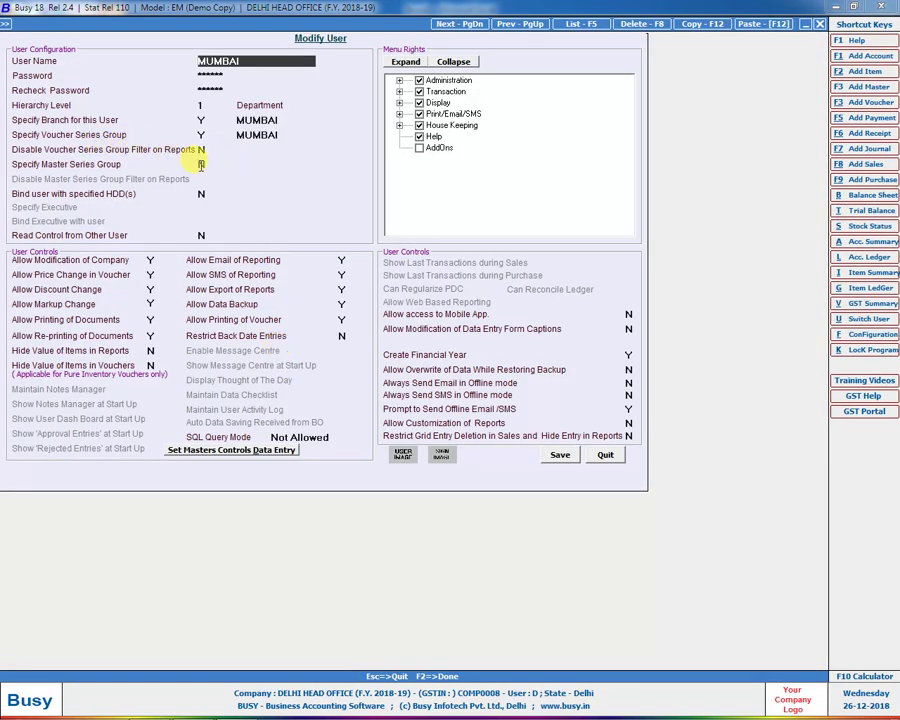
pyautogui.click(200, 164)
pyautogui.press('y')
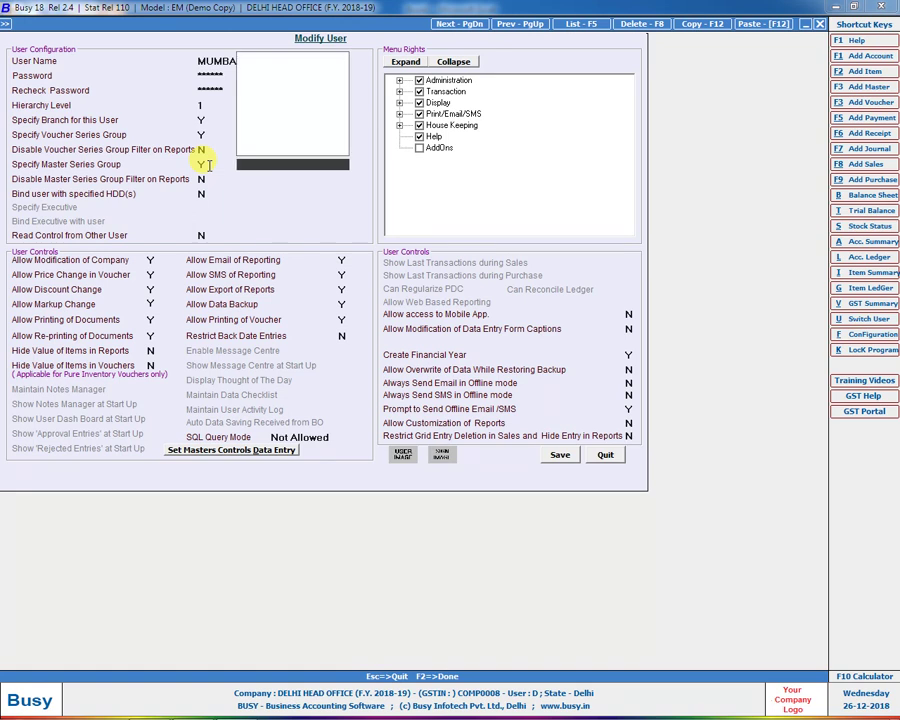
pyautogui.press('Return')
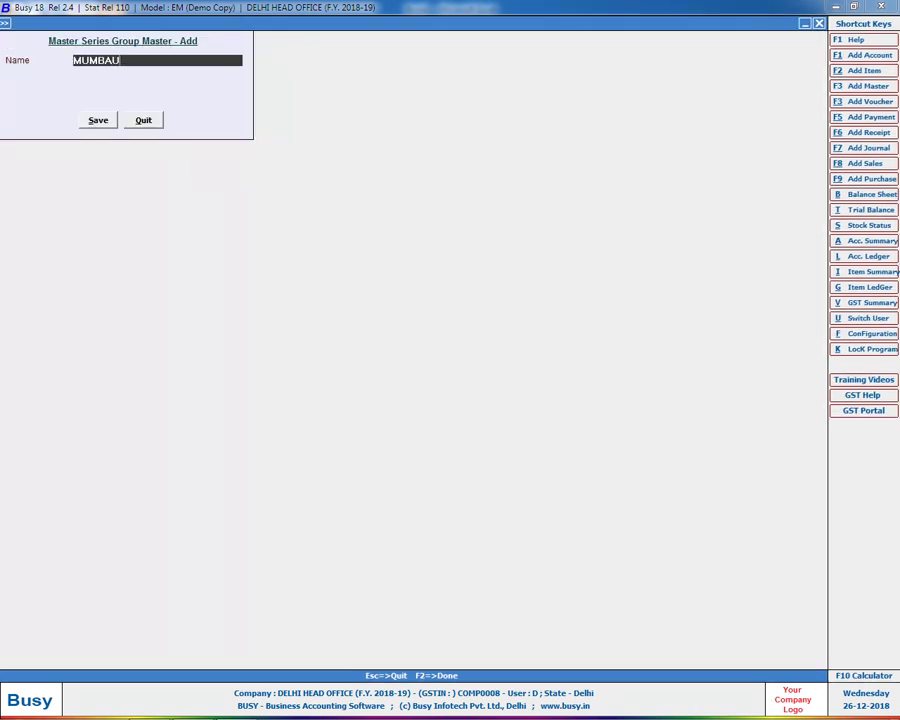
pyautogui.write('MUMBAI')
pyautogui.press('Return')
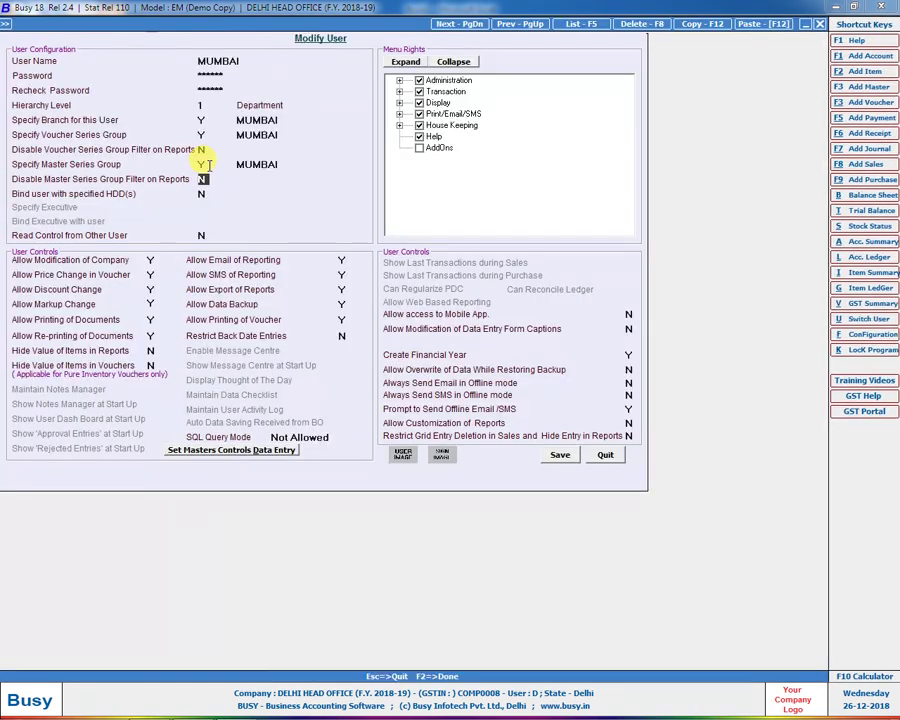
pyautogui.press('F2')
pyautogui.press('Return')
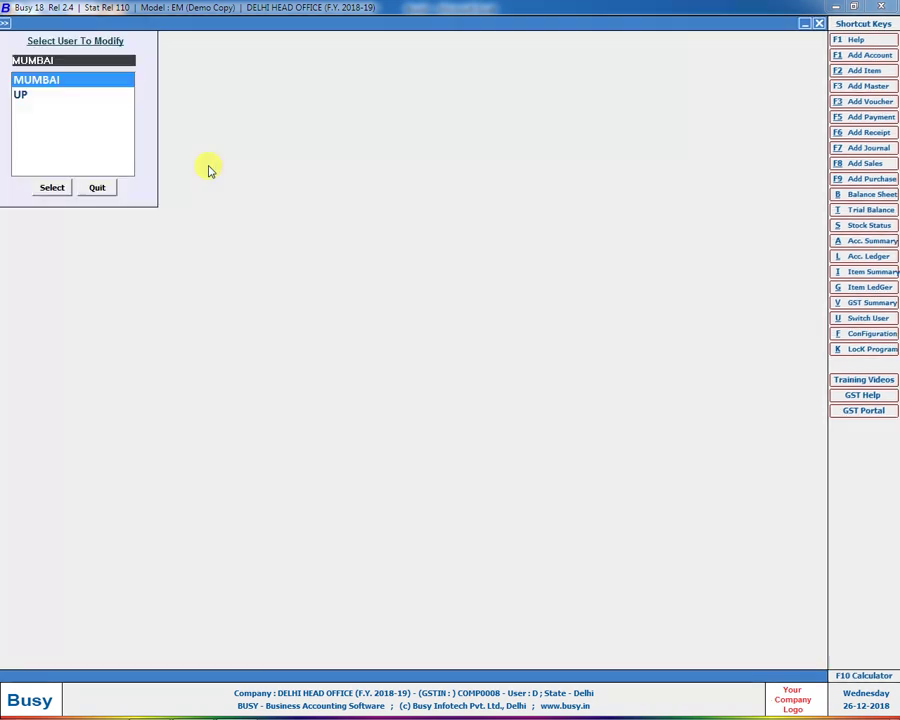
# Step: Modify user UP to use a new master series group named UP, then close the user list
pyautogui.press('Down')
pyautogui.press('Return')
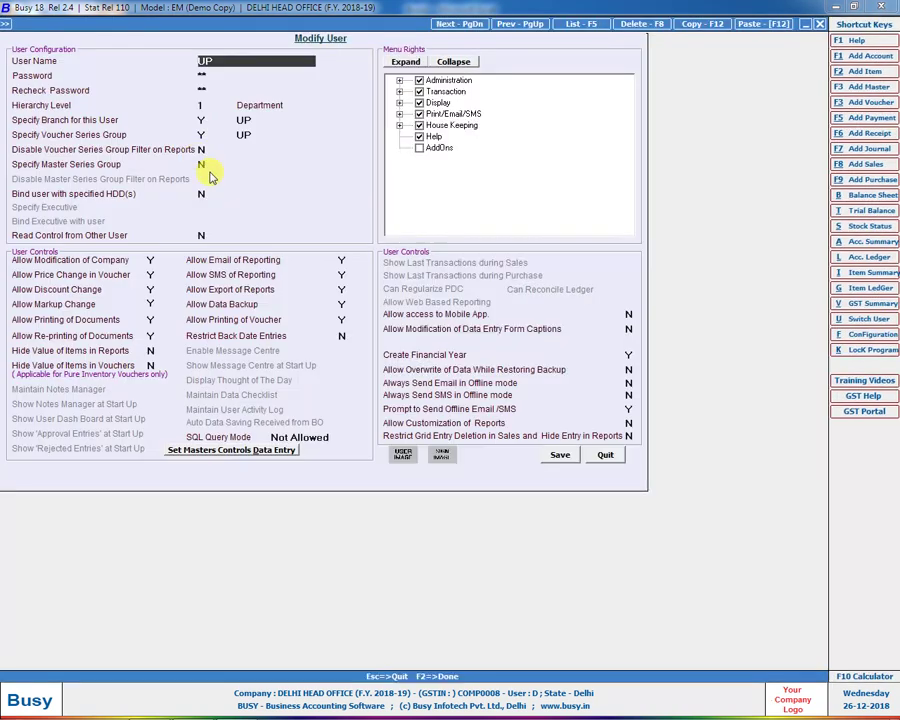
pyautogui.click(218, 165)
pyautogui.press('y')
pyautogui.press('Return')
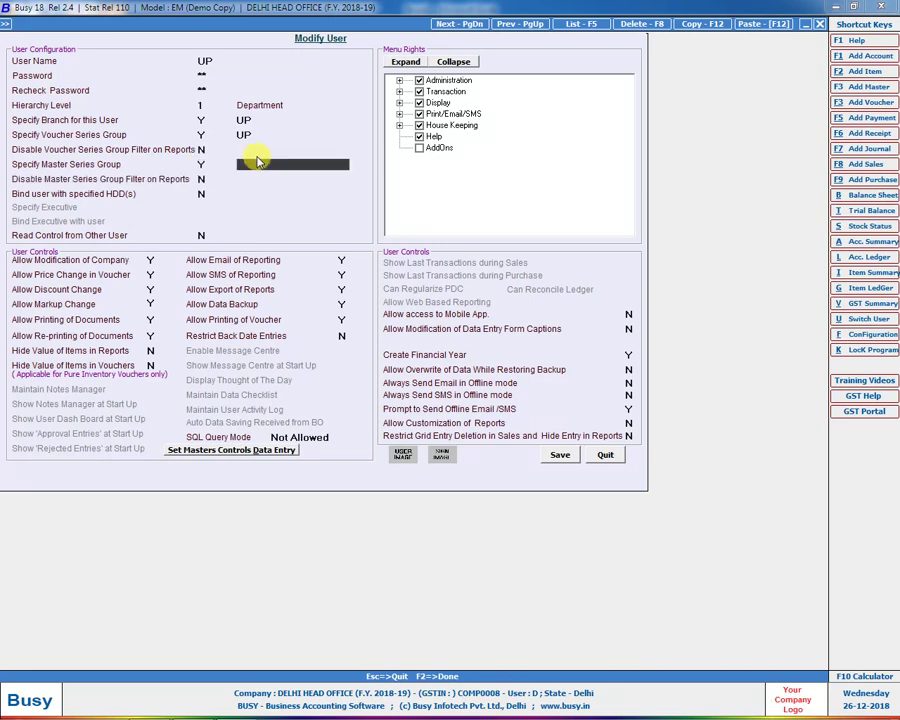
pyautogui.click(258, 162)
pyautogui.write('UP')
pyautogui.press('F2')
pyautogui.press('F2')
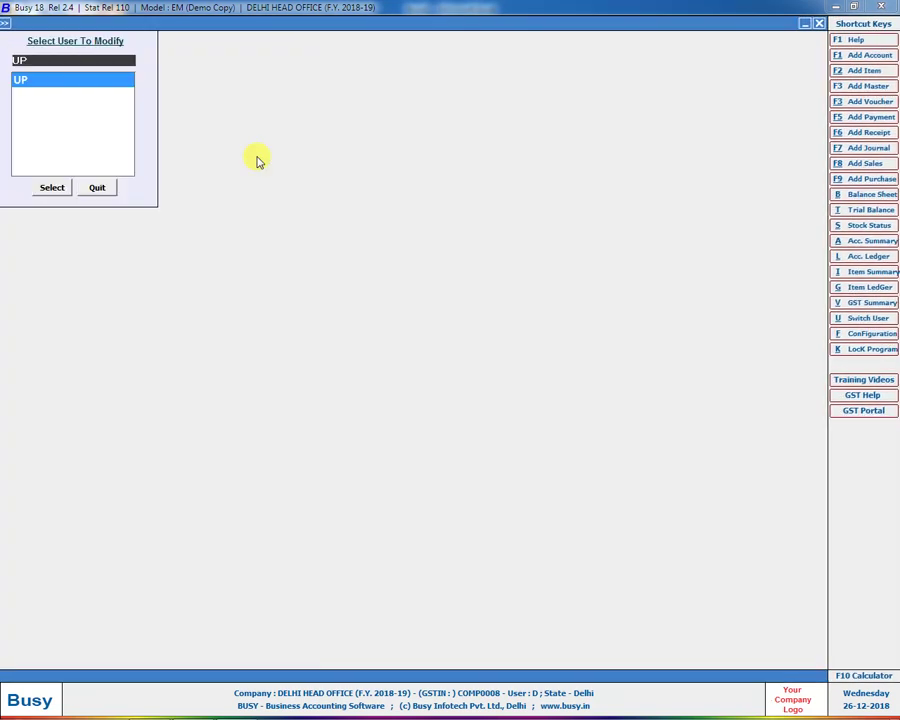
pyautogui.press('Escape')
pyautogui.press('Up')
pyautogui.press('Up')
# Step: Create account A1 under Sundry Debtors and tag it to the UP master series group
pyautogui.press('Return')
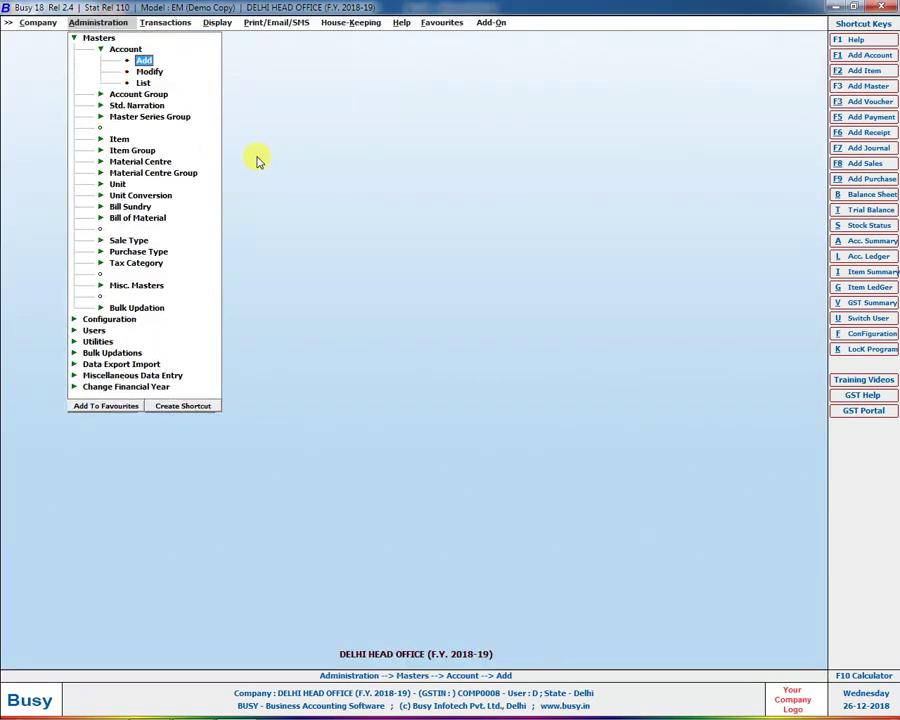
pyautogui.write('A1')
pyautogui.press('Return')
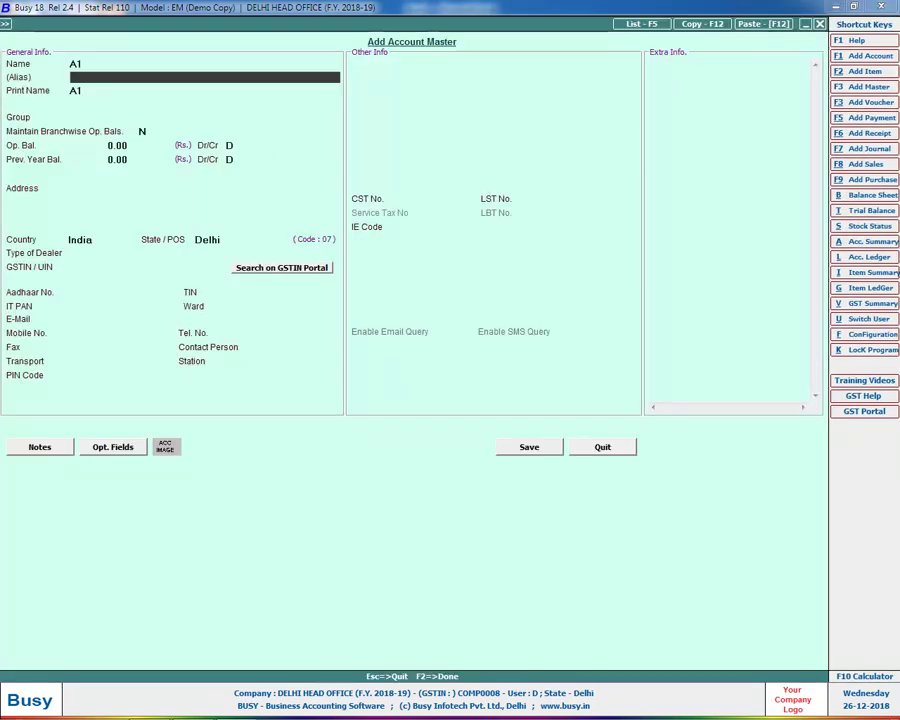
pyautogui.press('Return')
pyautogui.press('Return')
pyautogui.write('sun')
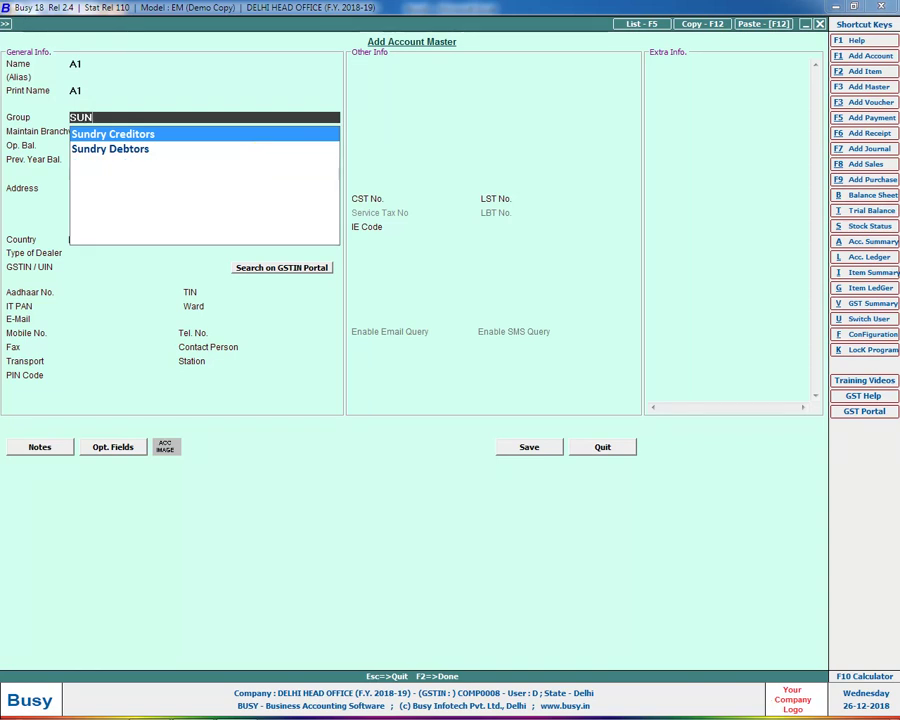
pyautogui.press('Down')
pyautogui.press('Return')
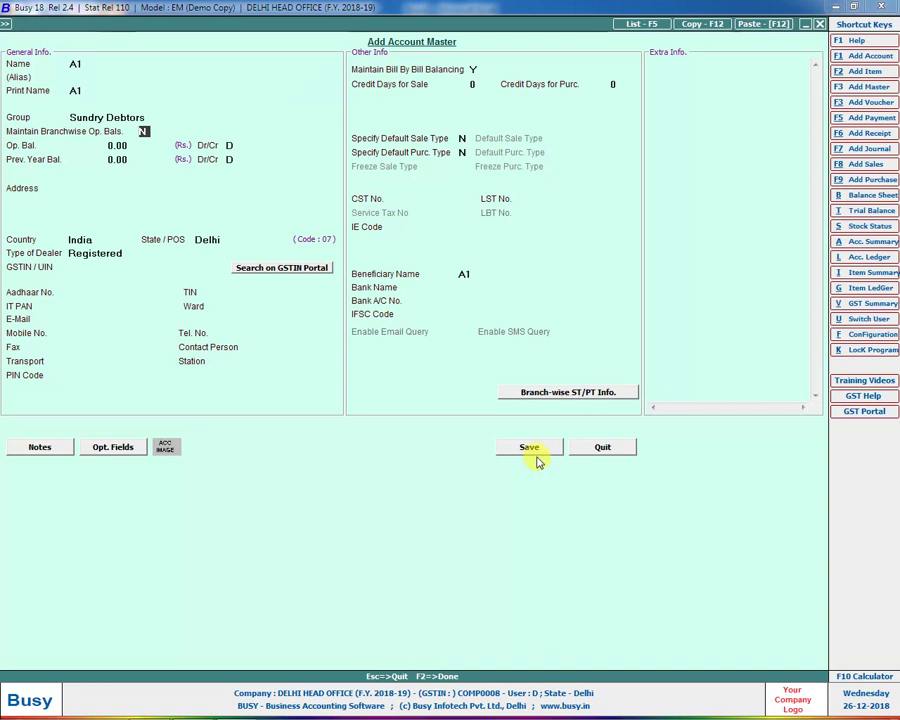
pyautogui.click(541, 394)
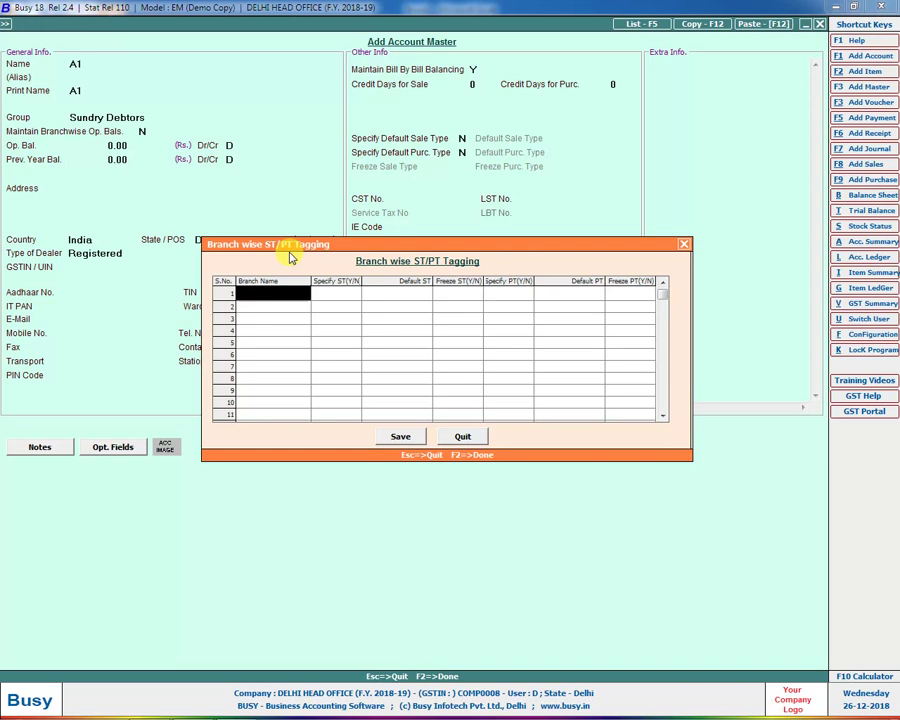
pyautogui.click(463, 437)
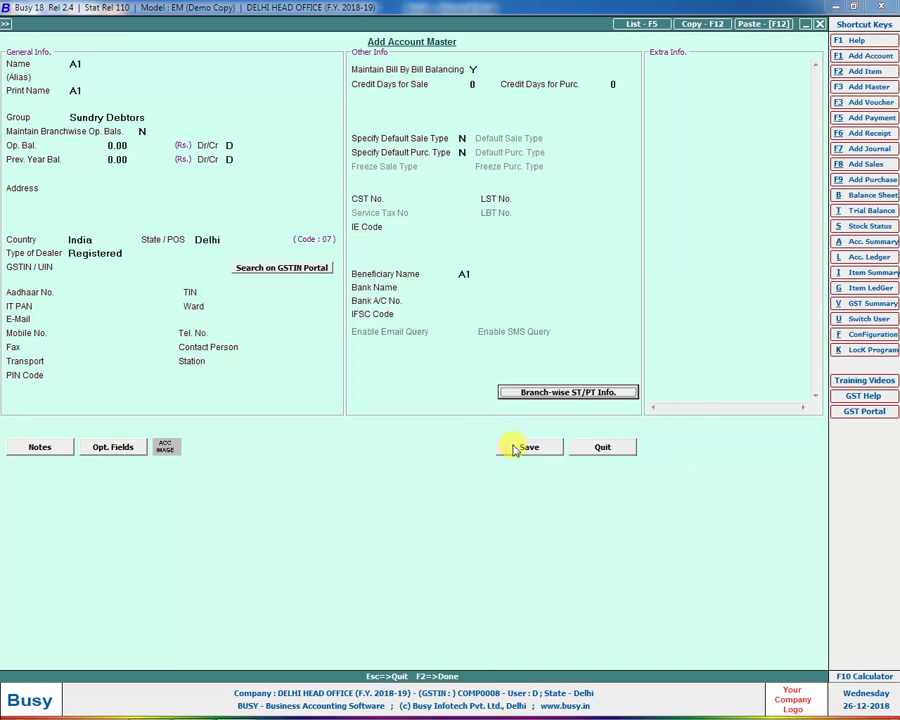
pyautogui.click(518, 446)
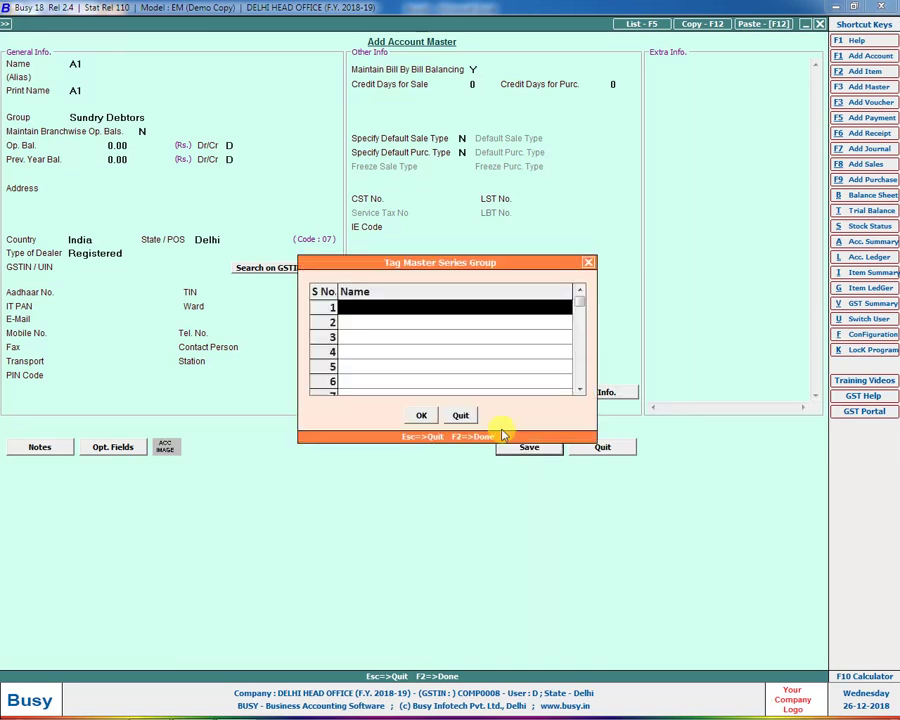
pyautogui.click(452, 301)
pyautogui.press('Down')
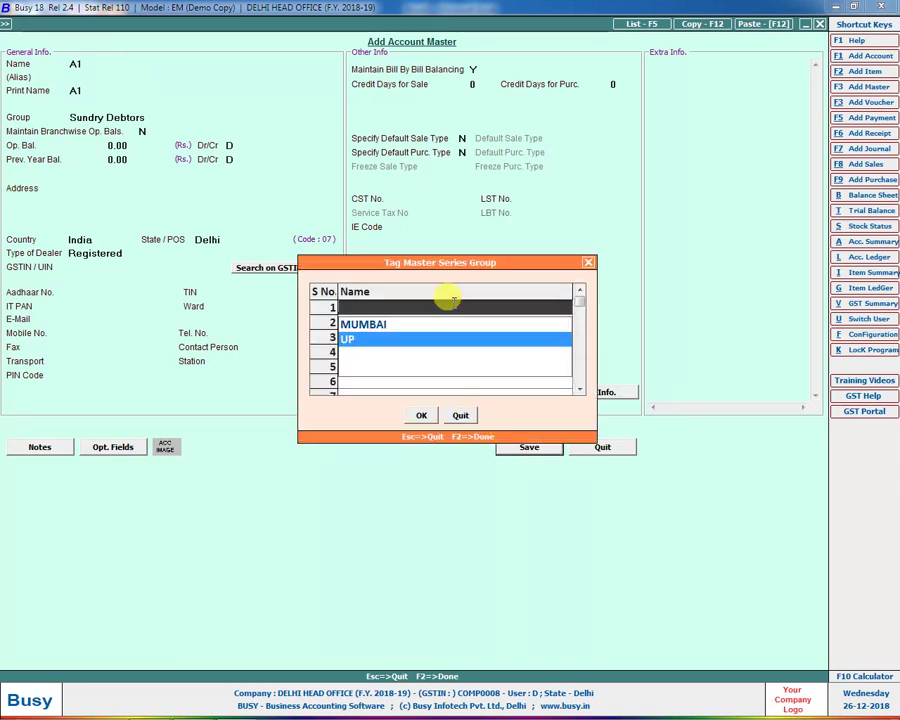
pyautogui.press('Return')
pyautogui.press('F2')
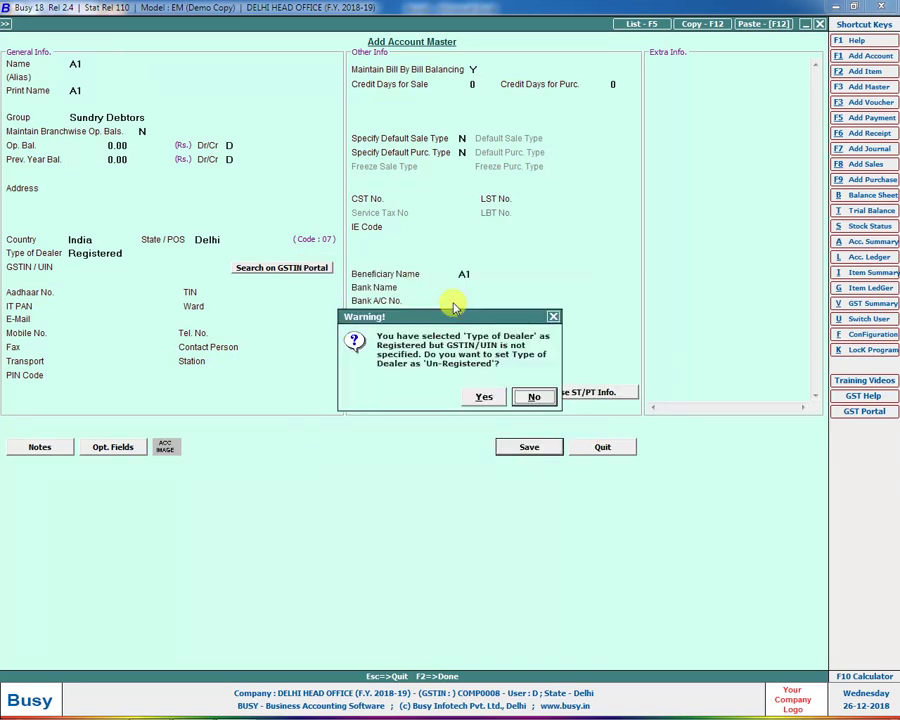
# Step: Create account B1 and save it tagged to the MUMBAI master series group
pyautogui.write('y')
pyautogui.write('A')
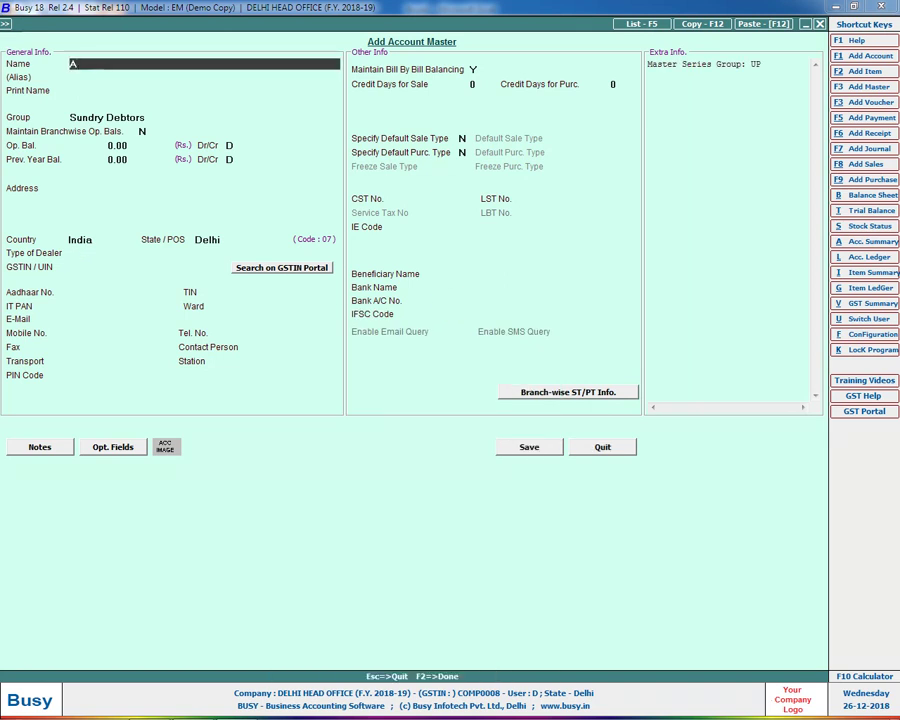
pyautogui.write('B1')
pyautogui.press('Return')
pyautogui.press('Return')
pyautogui.press('Return')
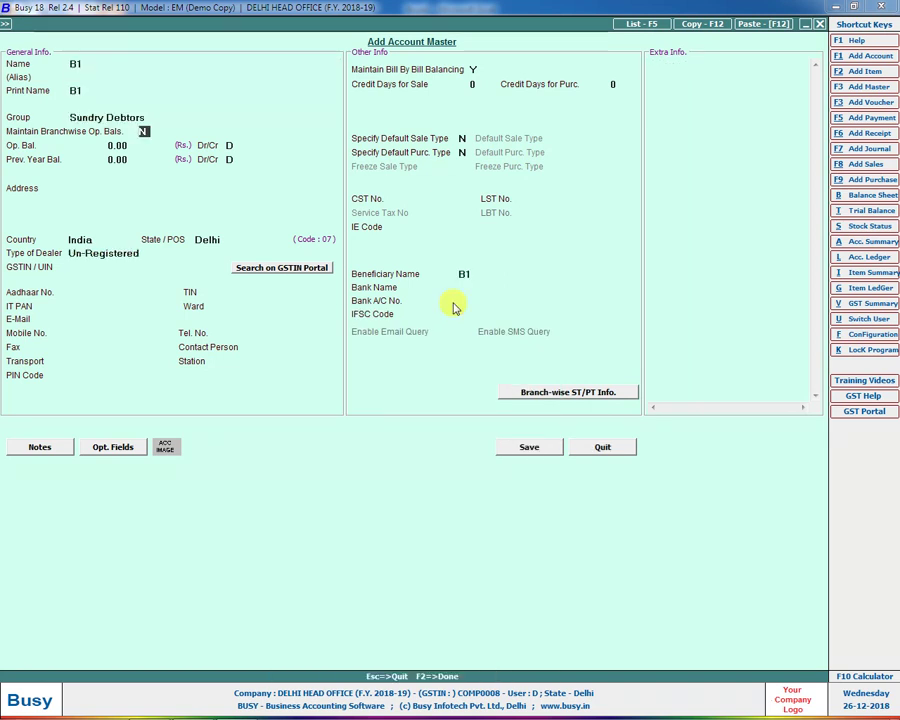
pyautogui.press('F2')
pyautogui.click(455, 307)
pyautogui.press('Down')
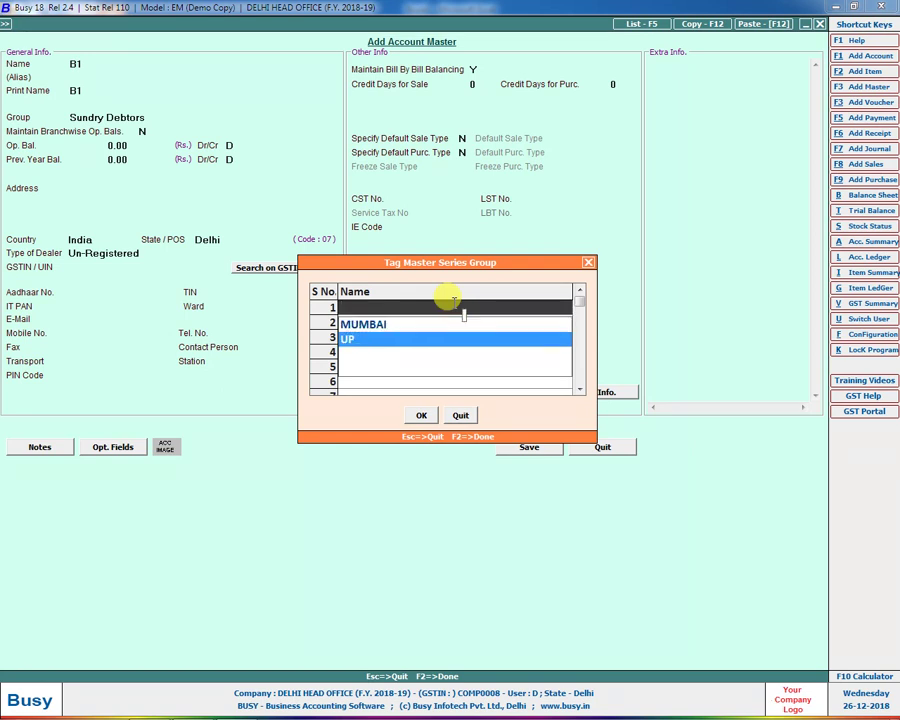
pyautogui.press('Up')
pyautogui.press('Return')
pyautogui.press('F2')
pyautogui.press('y')
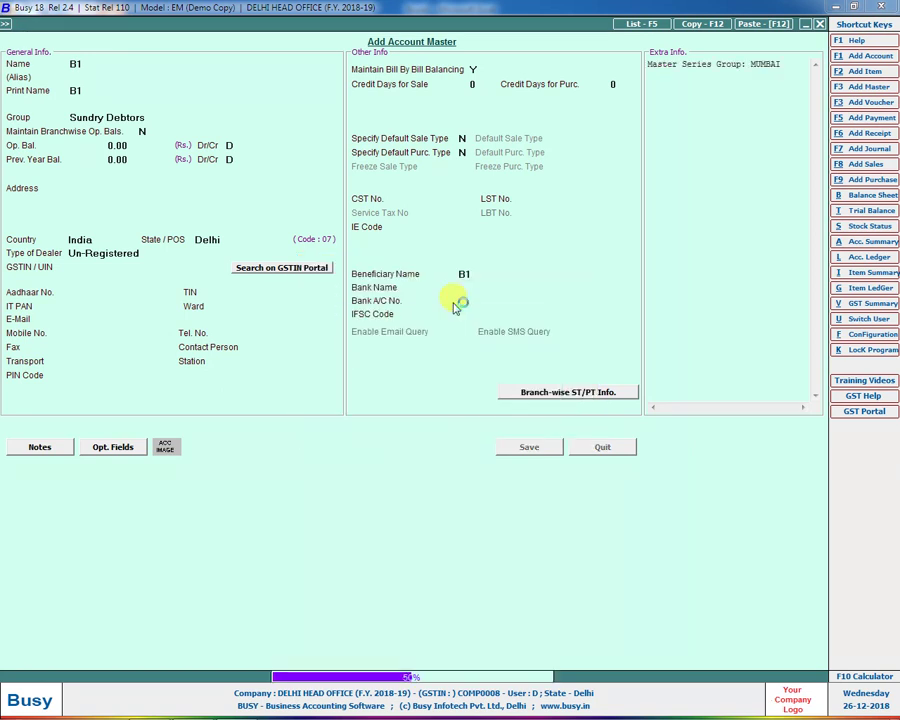
pyautogui.press('Escape')
pyautogui.press('Escape')
# Step: Start adding a new item master named ITEM-1
pyautogui.press('Down')
pyautogui.press('Down')
pyautogui.press('Down')
pyautogui.press('Down')
pyautogui.press('Return')
pyautogui.press('Down')
pyautogui.press('Return')
pyautogui.write('ITEM-1')
pyautogui.press('Return')
pyautogui.press('Return')
pyautogui.press('Return')
pyautogui.press('Return')
pyautogui.press('Return')
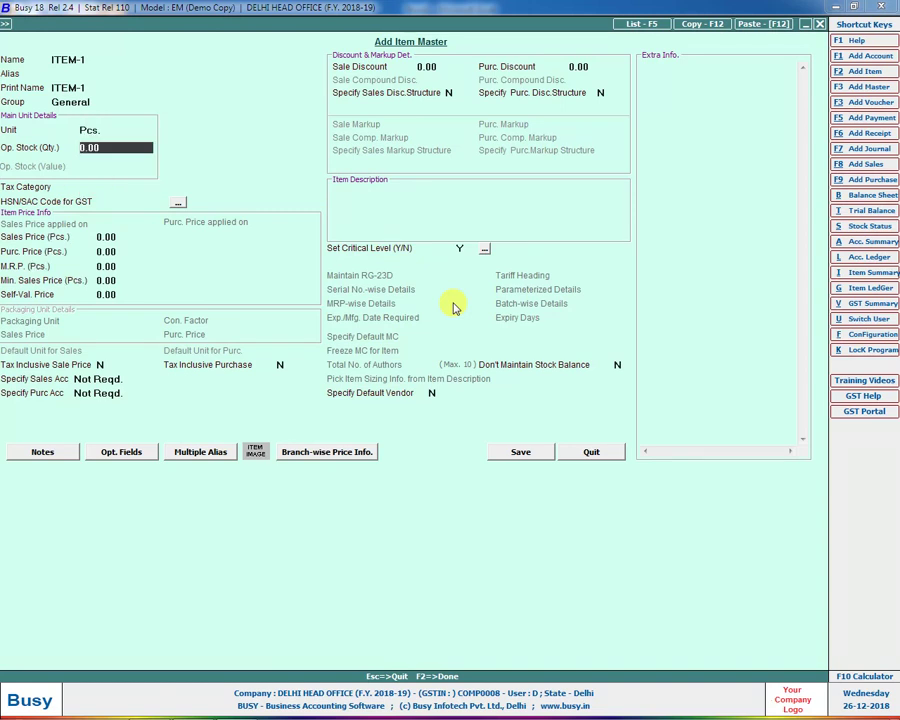
# Step: Give ITEM-1 branch-wise prices: MUMBAI sale 120 and purchase 110, UP sale 110
pyautogui.click(314, 455)
pyautogui.click(40, 294)
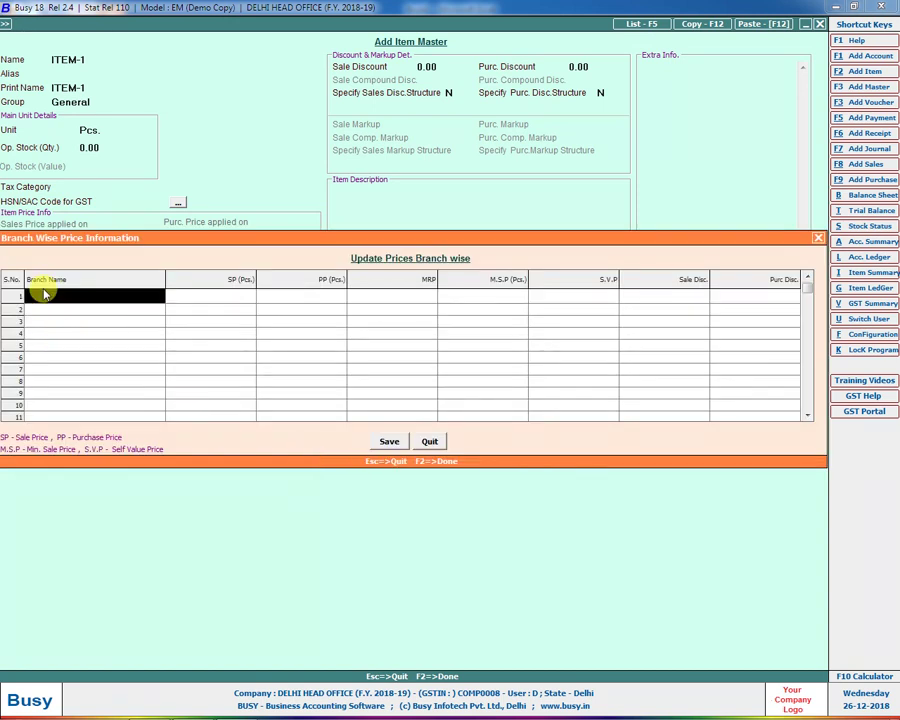
pyautogui.press('Return')
pyautogui.write('120')
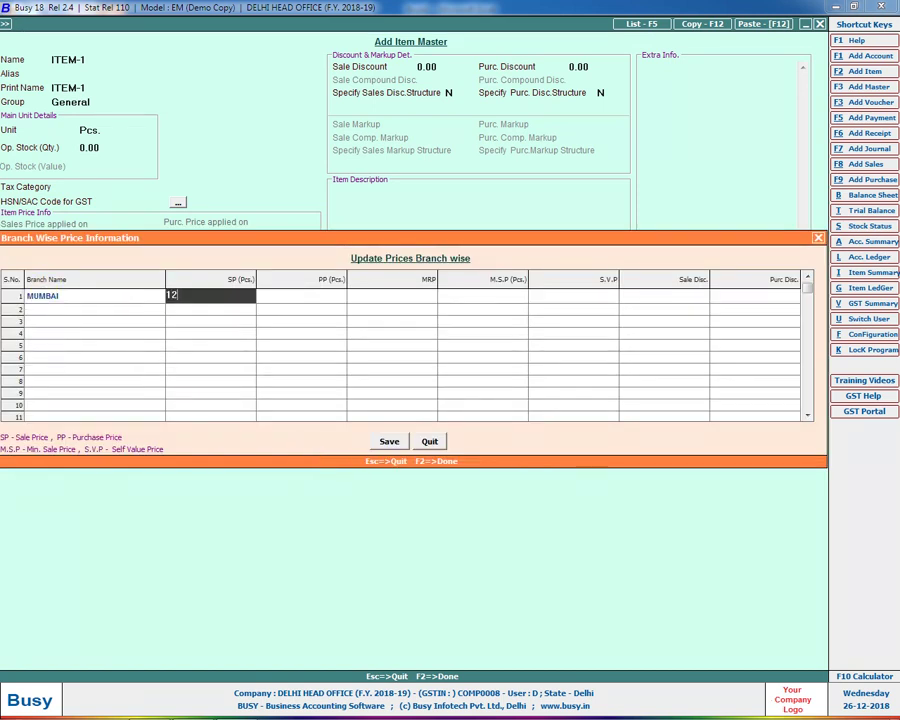
pyautogui.press('Return')
pyautogui.write('110')
pyautogui.press('Return')
pyautogui.press('Return')
pyautogui.press('Return')
pyautogui.press('Return')
pyautogui.press('Return')
pyautogui.press('Return')
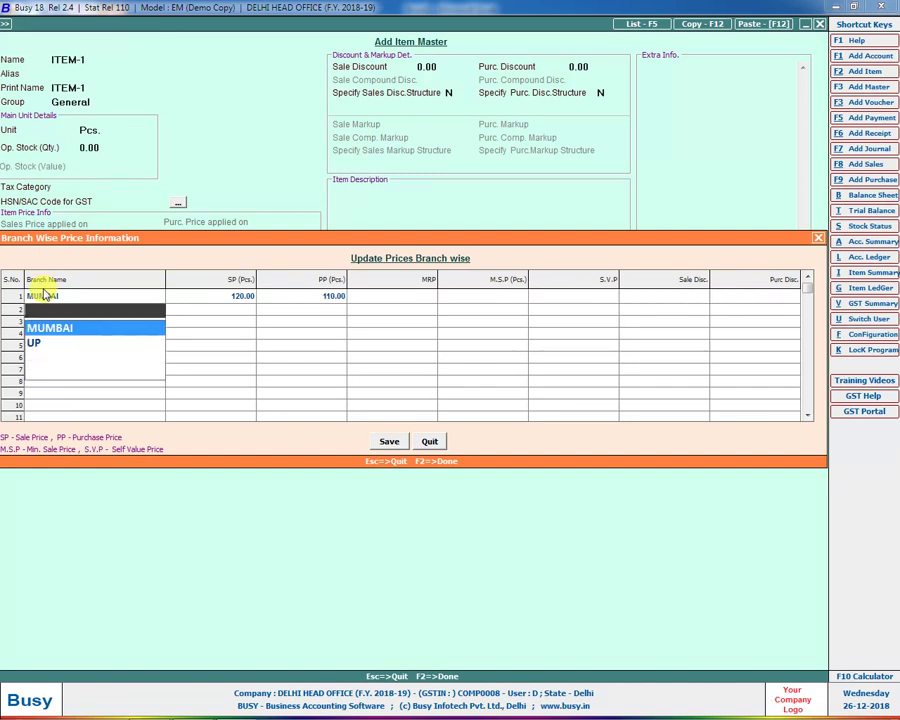
pyautogui.press('Down')
pyautogui.press('Return')
pyautogui.write('121')
pyautogui.press('BackSpace')
pyautogui.press('BackSpace')
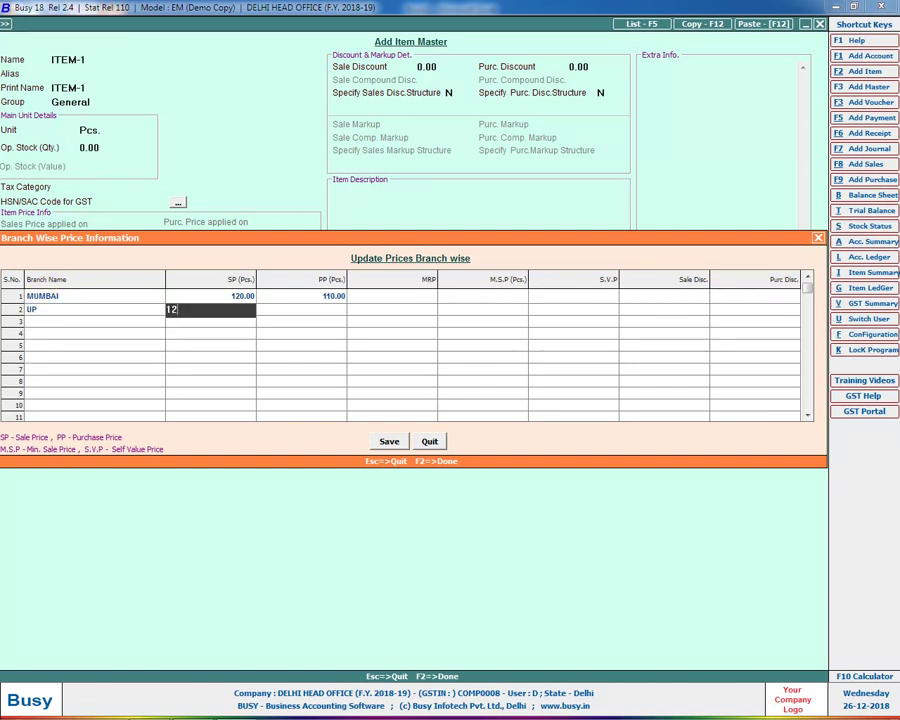
pyautogui.write('10')
pyautogui.press('Return')
pyautogui.write('110')
pyautogui.press('F2')
pyautogui.press('F2')
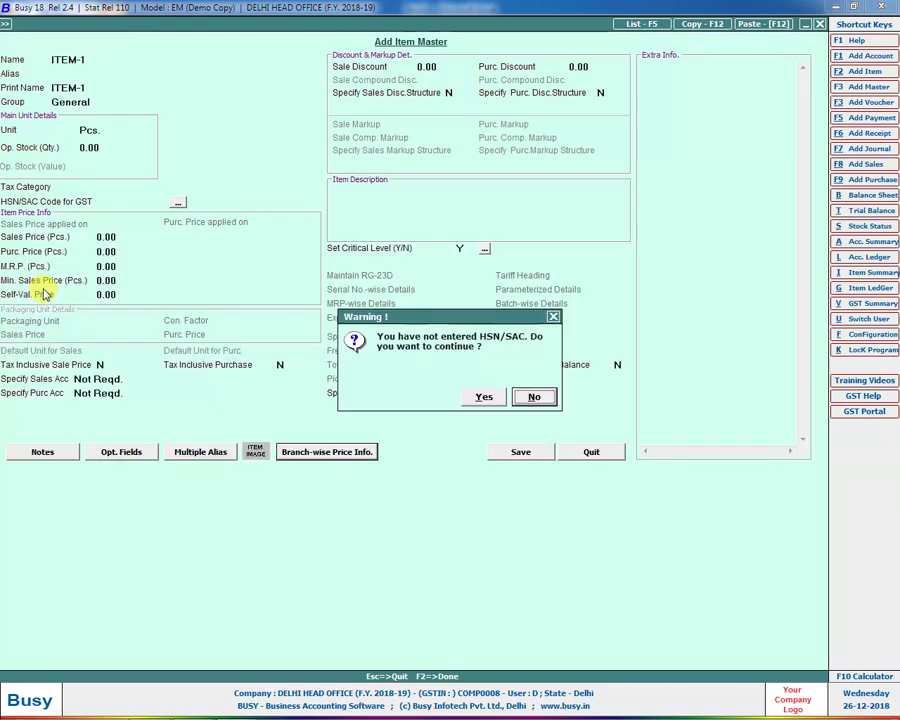
# Step: Save ITEM-1 without an HSN/SAC code, tagged to MUMBAI, and close the item form
pyautogui.press('Left')
pyautogui.press('Return')
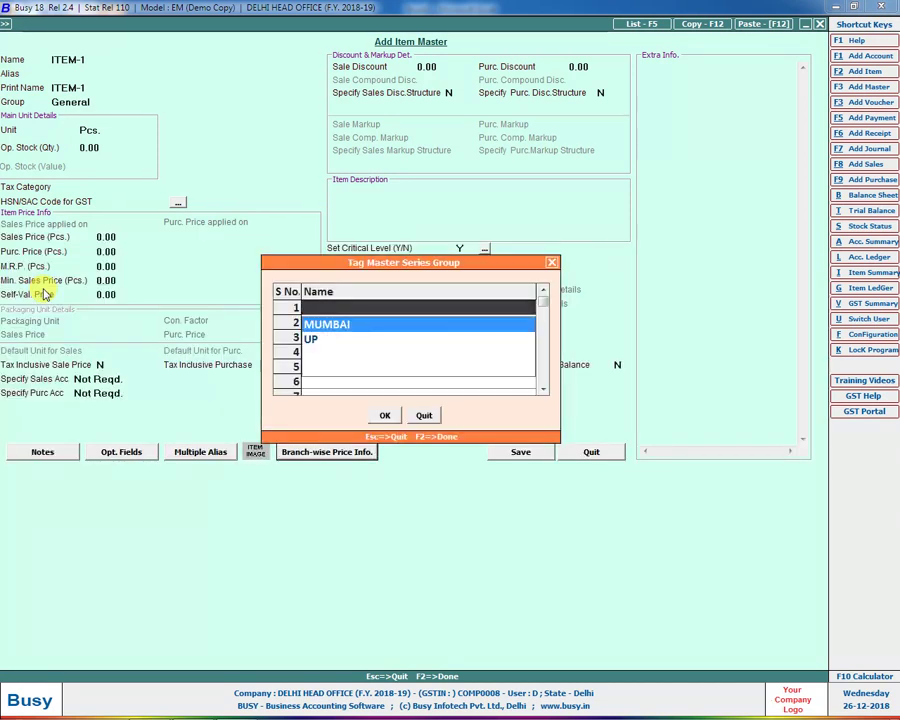
pyautogui.press('Return')
pyautogui.press('F2')
pyautogui.press('Return')
pyautogui.press('Escape')
# Step: Reopen DELHI HEAD OFFICE as the UP user and inspect account A1 in account masters
pyautogui.press('Return')
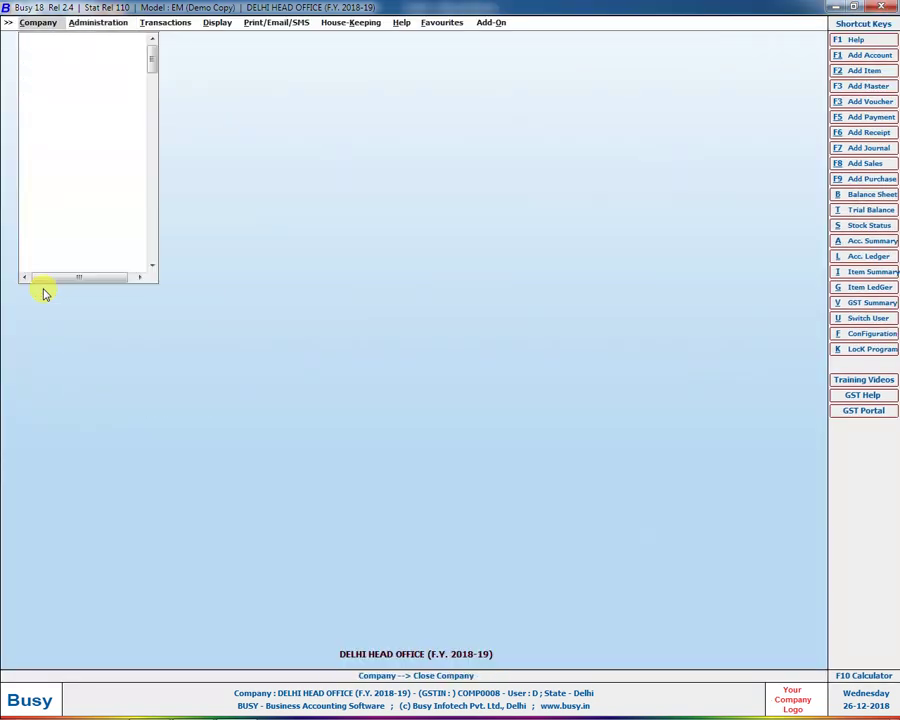
pyautogui.press('Down')
pyautogui.press('Down')
pyautogui.press('Down')
pyautogui.press('Down')
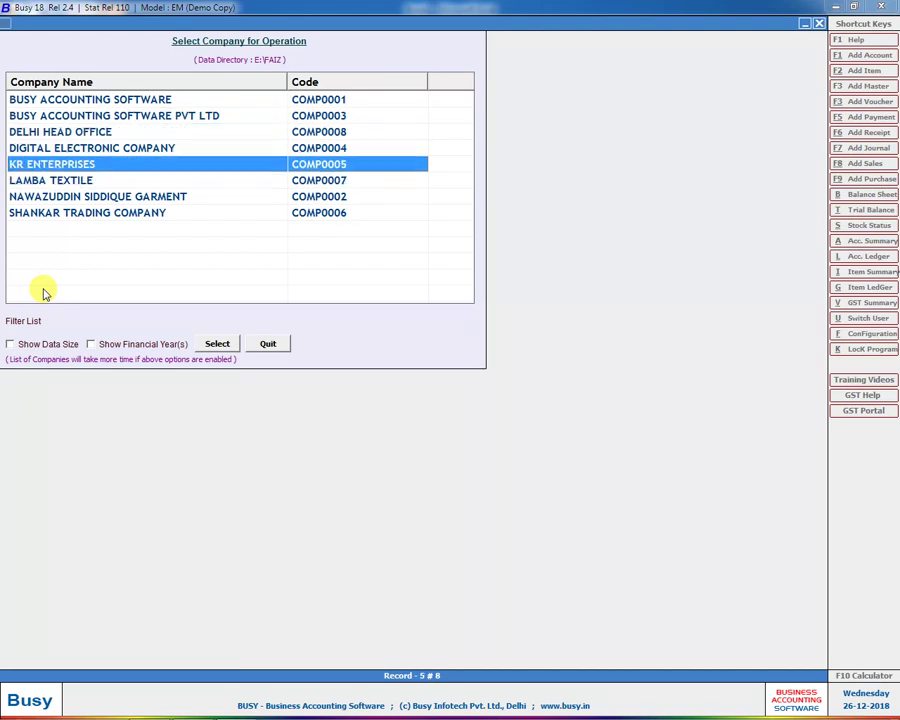
pyautogui.press('Up')
pyautogui.press('Up')
pyautogui.press('Return')
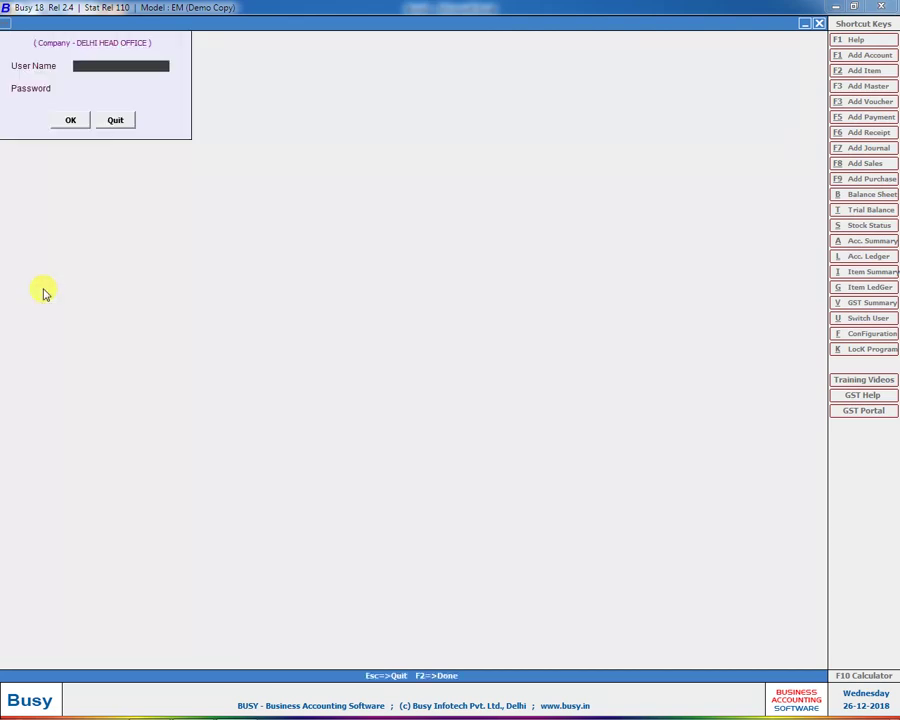
pyautogui.press('Return')
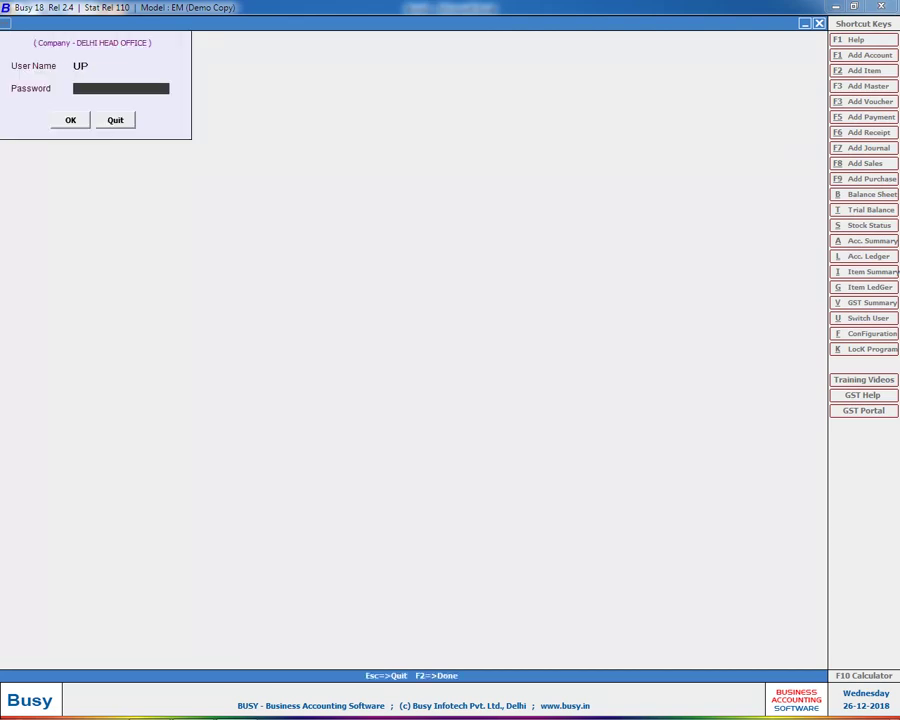
pyautogui.press('Return')
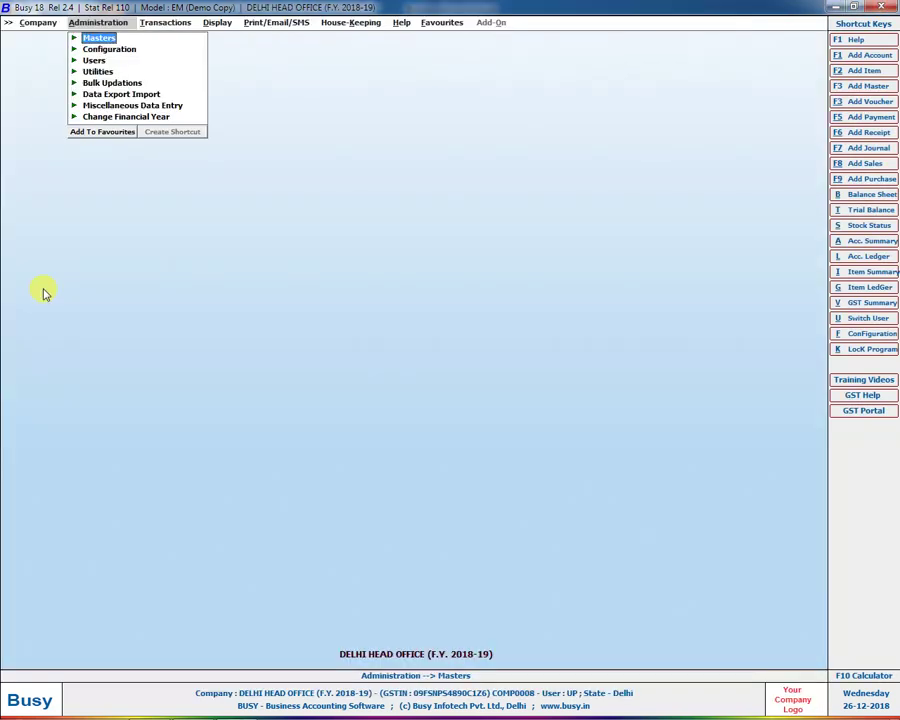
pyautogui.press('Return')
pyautogui.press('Return')
pyautogui.press('Return')
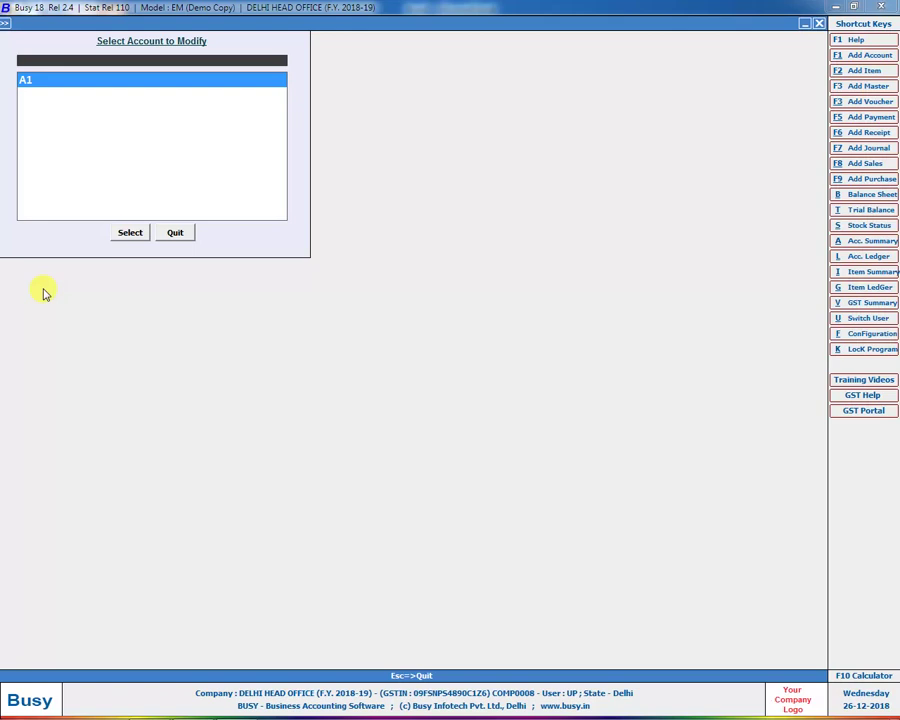
pyautogui.press('Return')
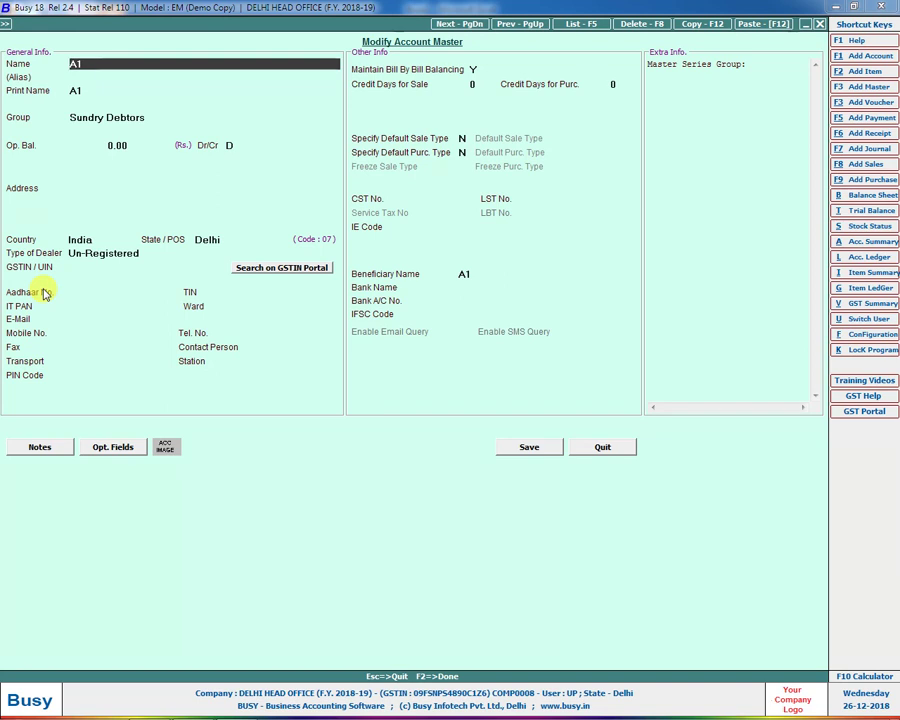
pyautogui.press('Escape')
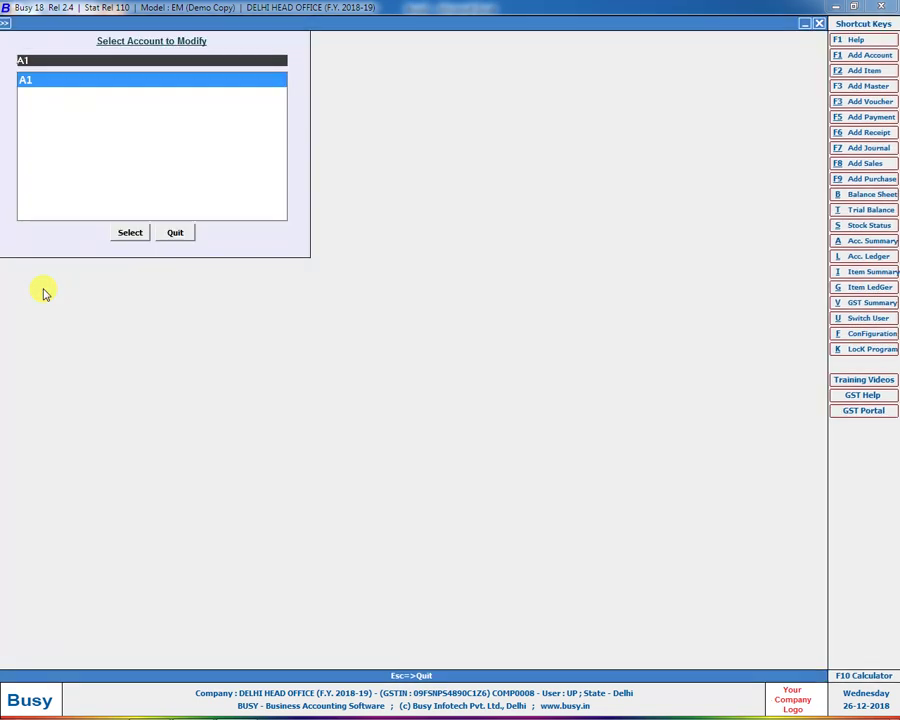
pyautogui.press('Escape')
# Step: Close the company and log back into DELHI HEAD OFFICE as user D
pyautogui.press('Return')
pyautogui.press('Return')
pyautogui.press('Down')
pyautogui.press('Down')
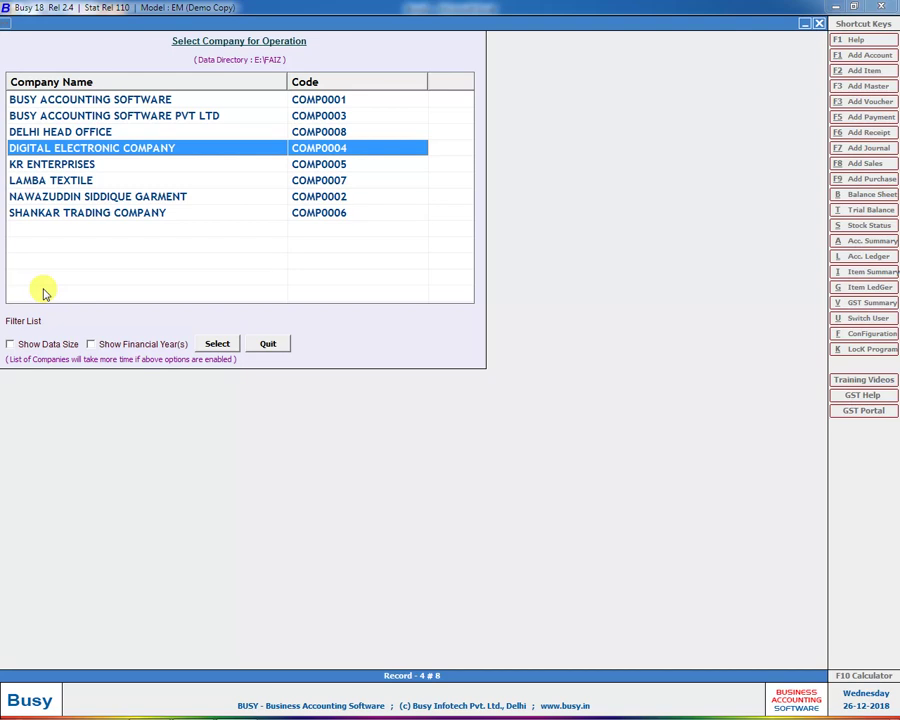
pyautogui.press('Up')
pyautogui.press('Return')
pyautogui.write('D')
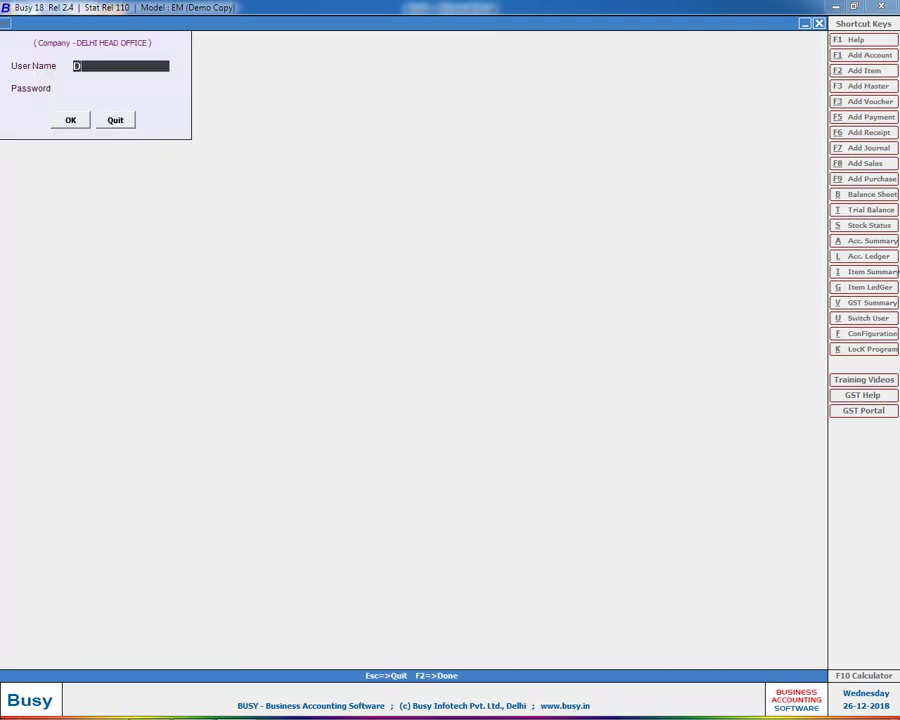
pyautogui.press('Return')
pyautogui.write('d')
pyautogui.press('Return')
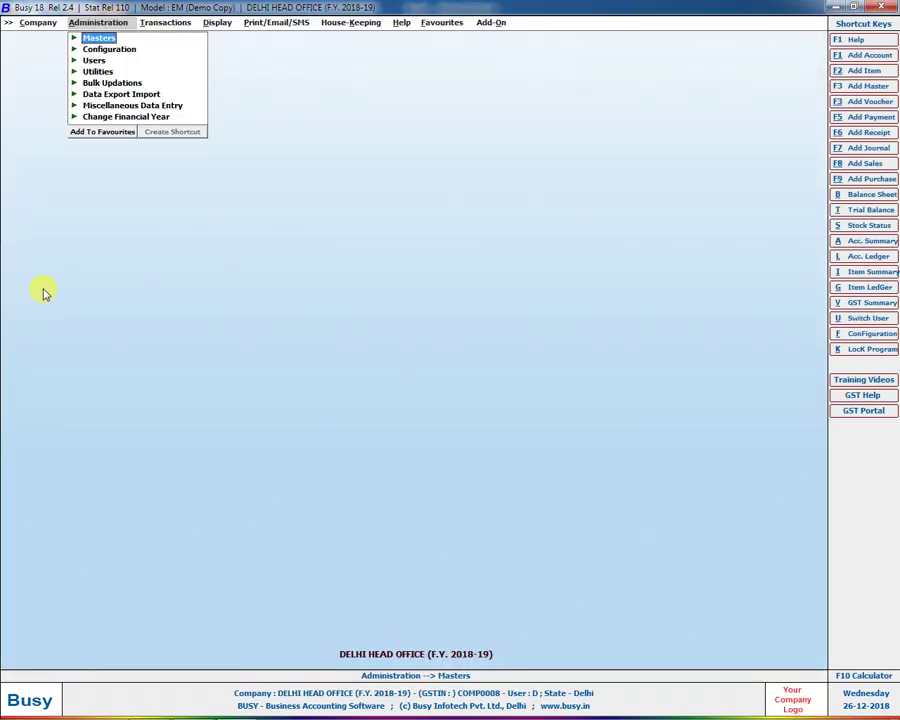
pyautogui.hotkey('alt', 'Tab')
# Step: Label the left branch cell D11 'UP' and the right branch cell K11 'MUMBAI'
pyautogui.scroll(4, 420, 205)
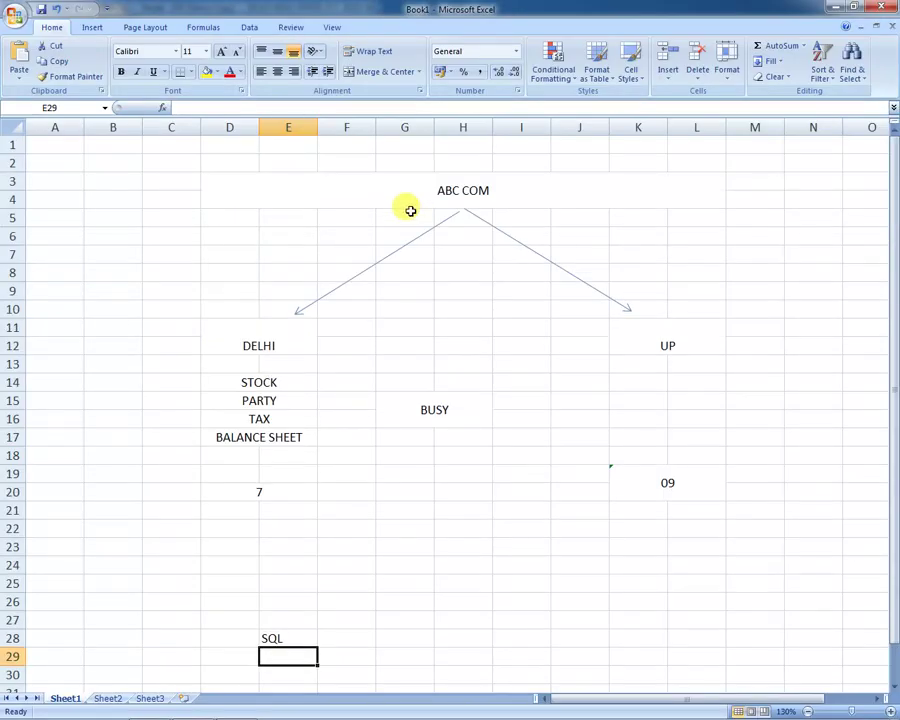
pyautogui.click(243, 344)
pyautogui.write('UP')
pyautogui.press('Tab')
pyautogui.hotkey('ctrl', 'Right')
pyautogui.press('Home')
pyautogui.press('Right')
pyautogui.press('Right')
pyautogui.press('Right')
pyautogui.press('Right')
pyautogui.press('Right')
pyautogui.press('Right')
pyautogui.press('Right')
pyautogui.press('Right')
pyautogui.press('Right')
pyautogui.write('MUMVAU')
pyautogui.press('BackSpace')
pyautogui.press('BackSpace')
pyautogui.press('BackSpace')
pyautogui.write('BA')
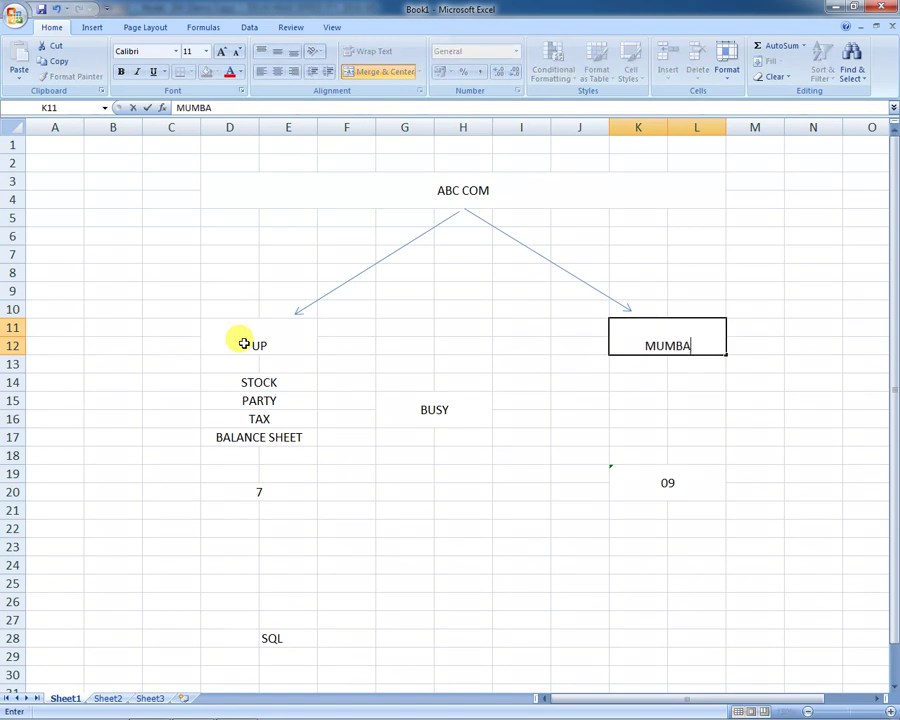
pyautogui.write('I')
pyautogui.press('Return')
pyautogui.press('Up')
# Step: Review the STOCK, PARTY, TAX and BALANCE SHEET entries and both branch labels
pyautogui.click(236, 379)
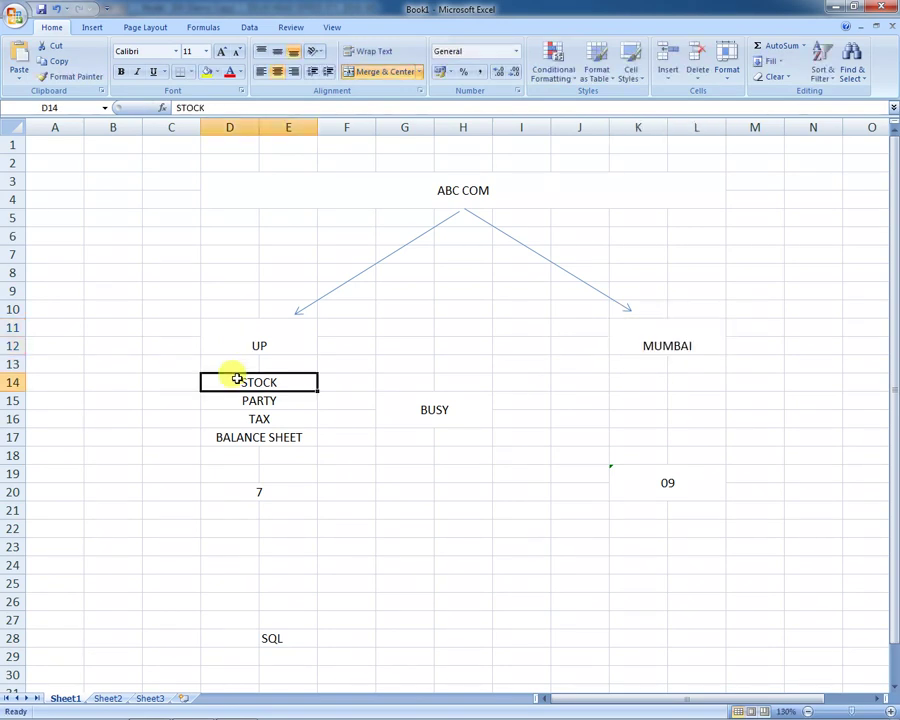
pyautogui.click(235, 401)
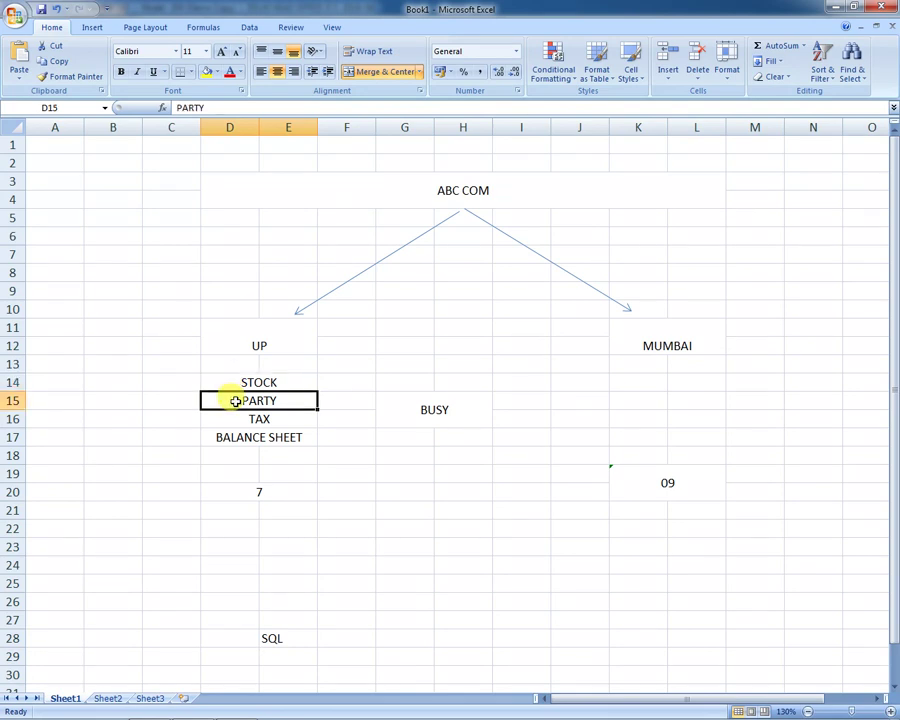
pyautogui.click(235, 416)
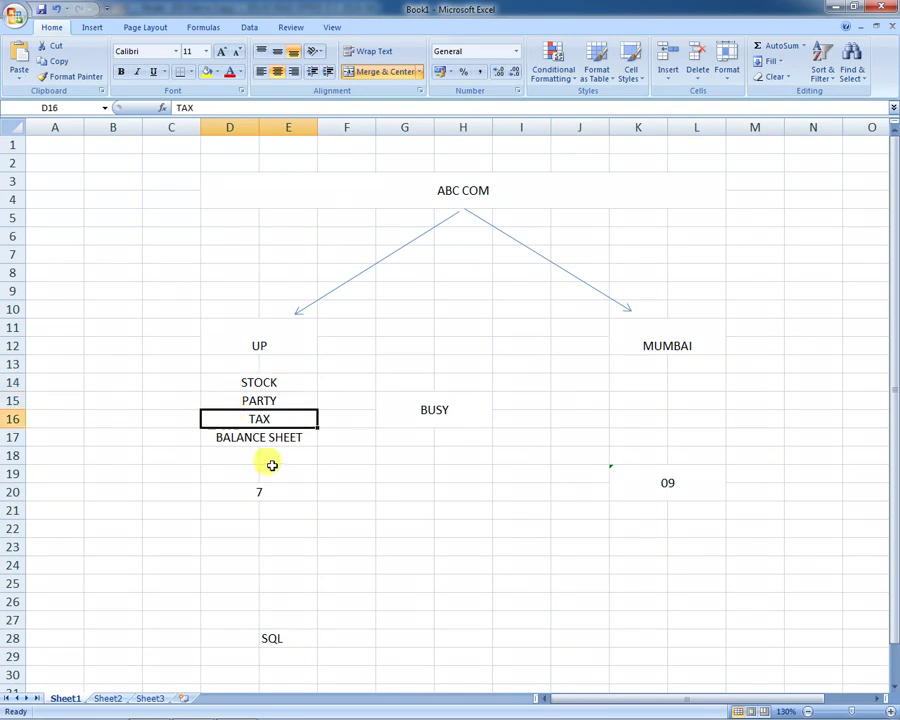
pyautogui.click(278, 440)
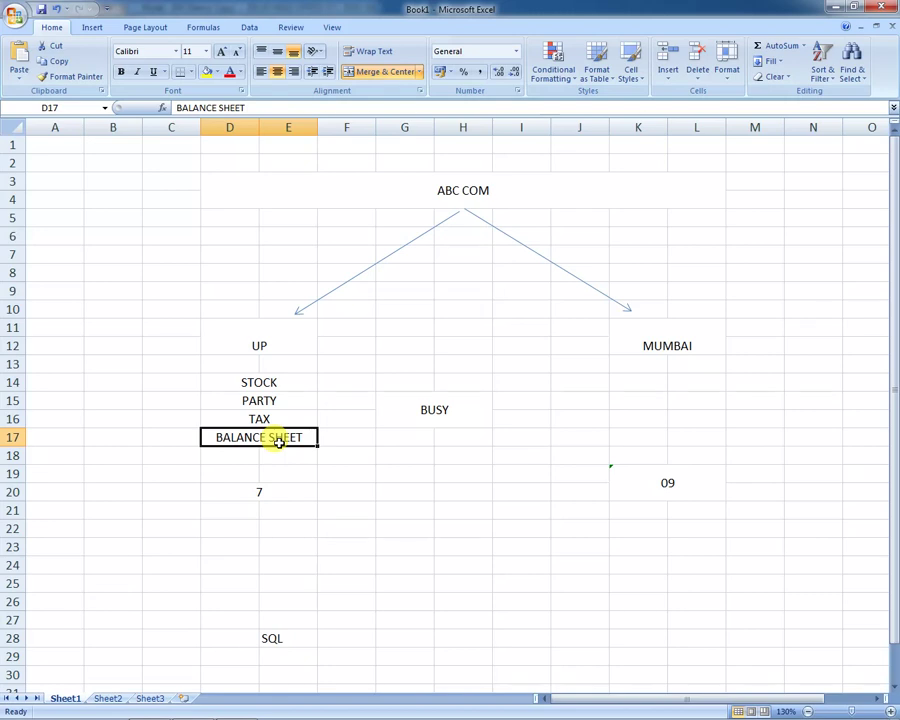
pyautogui.click(285, 354)
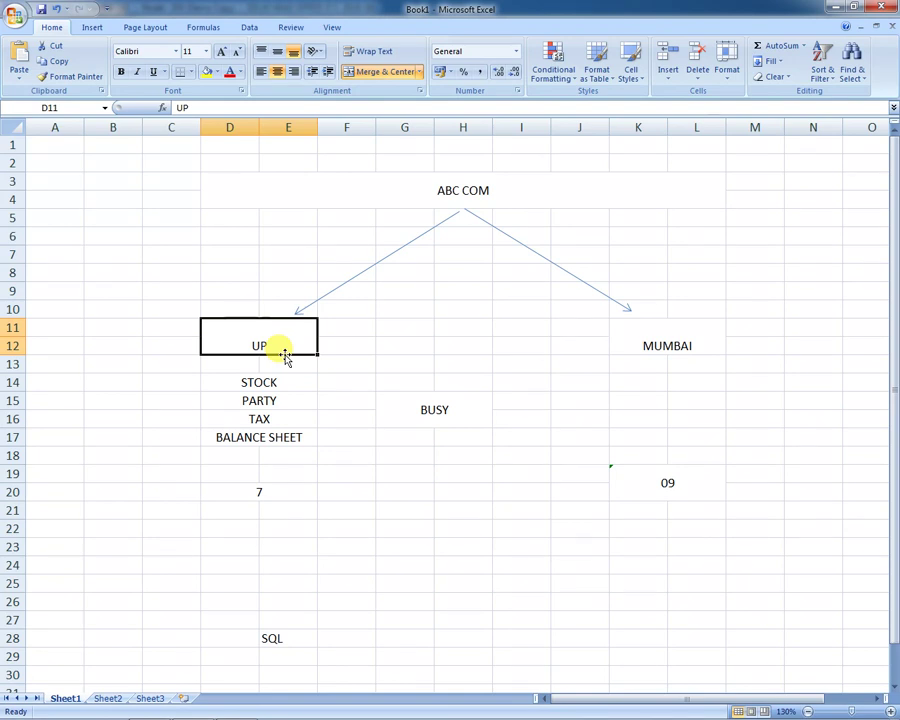
pyautogui.click(667, 346)
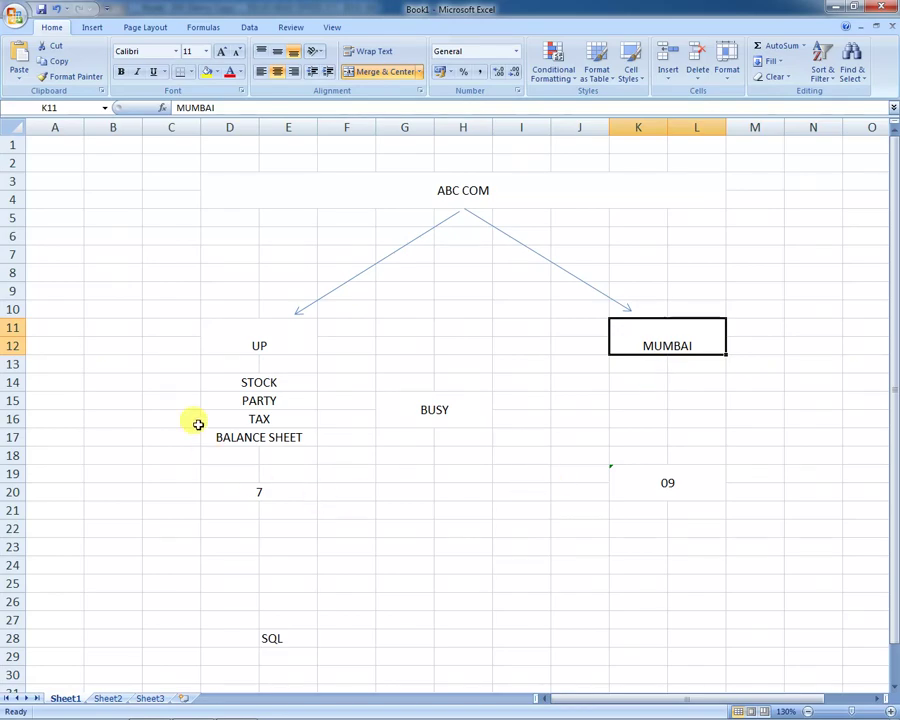
pyautogui.hotkey('alt', 'Tab')
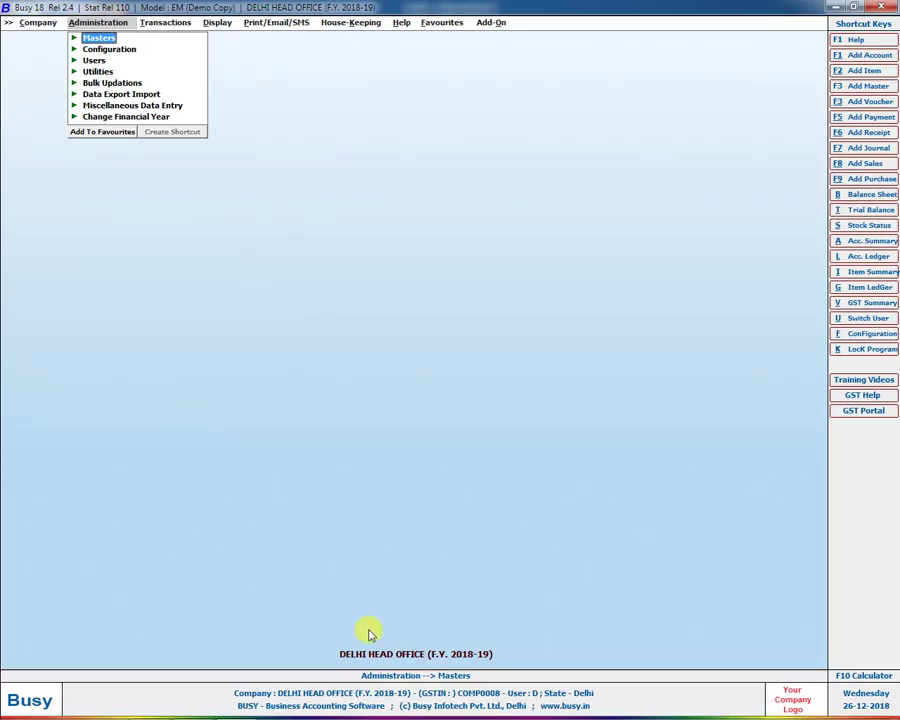
# Step: Open Enterprise Features and review the UP branch's GST/VAT details
pyautogui.press('Right')
pyautogui.press('Left')
pyautogui.press('Down')
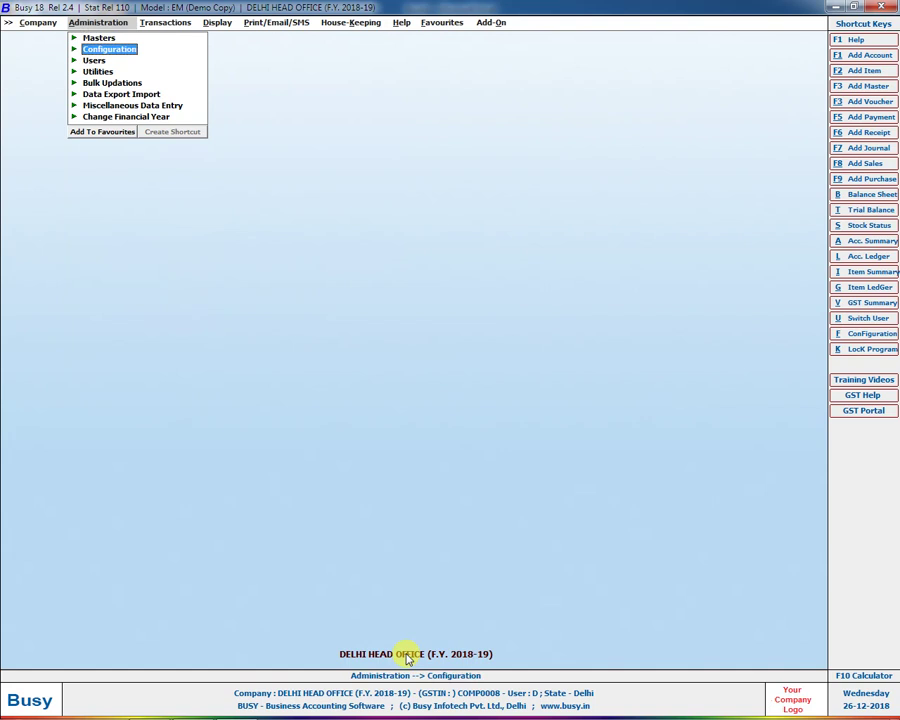
pyautogui.press('Right')
pyautogui.press('Return')
pyautogui.press('Down')
pyautogui.press('Down')
pyautogui.press('Down')
pyautogui.press('Down')
pyautogui.press('Down')
pyautogui.press('Down')
pyautogui.press('Down')
pyautogui.press('Down')
pyautogui.press('Down')
pyautogui.press('Down')
pyautogui.press('Down')
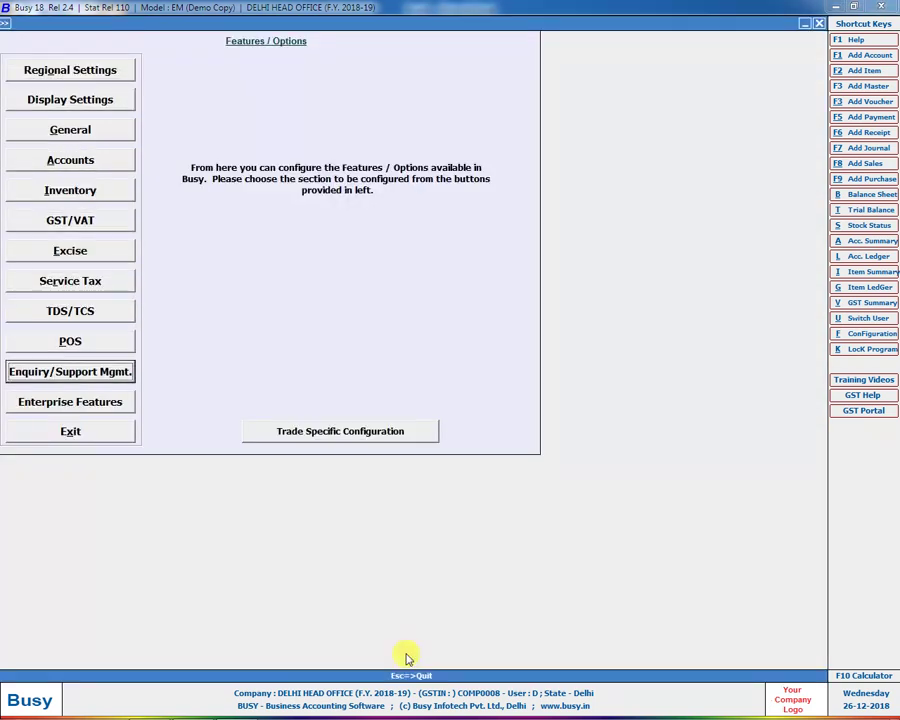
pyautogui.press('Return')
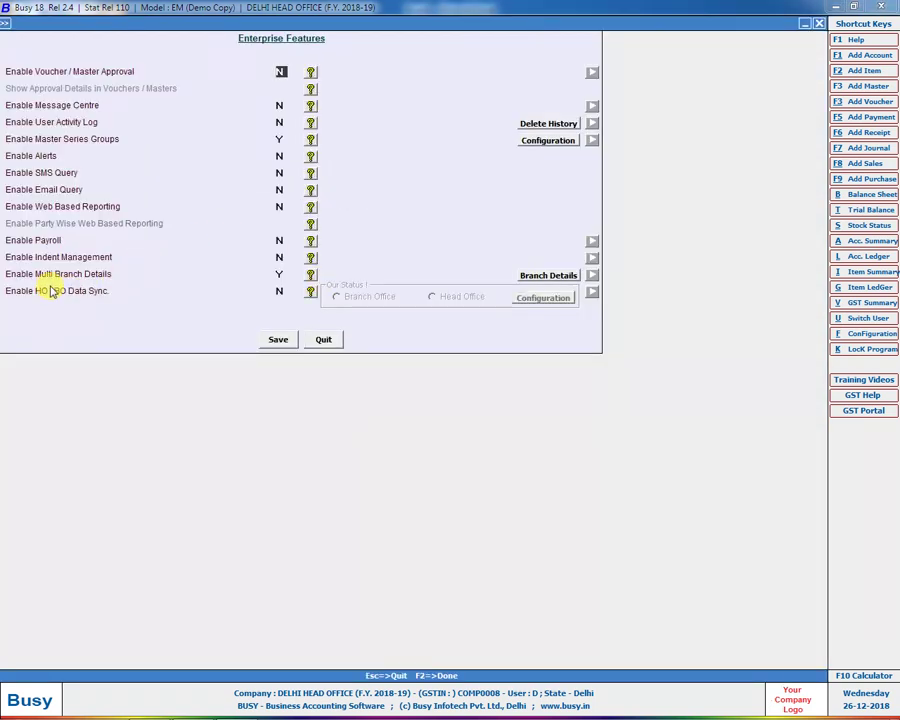
pyautogui.click(556, 275)
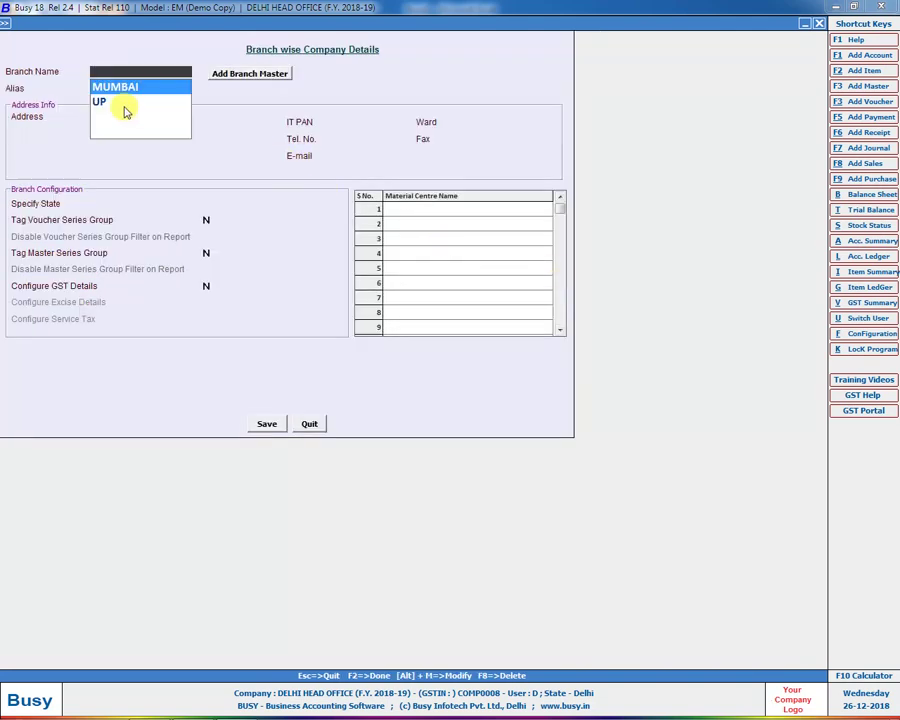
pyautogui.click(110, 108)
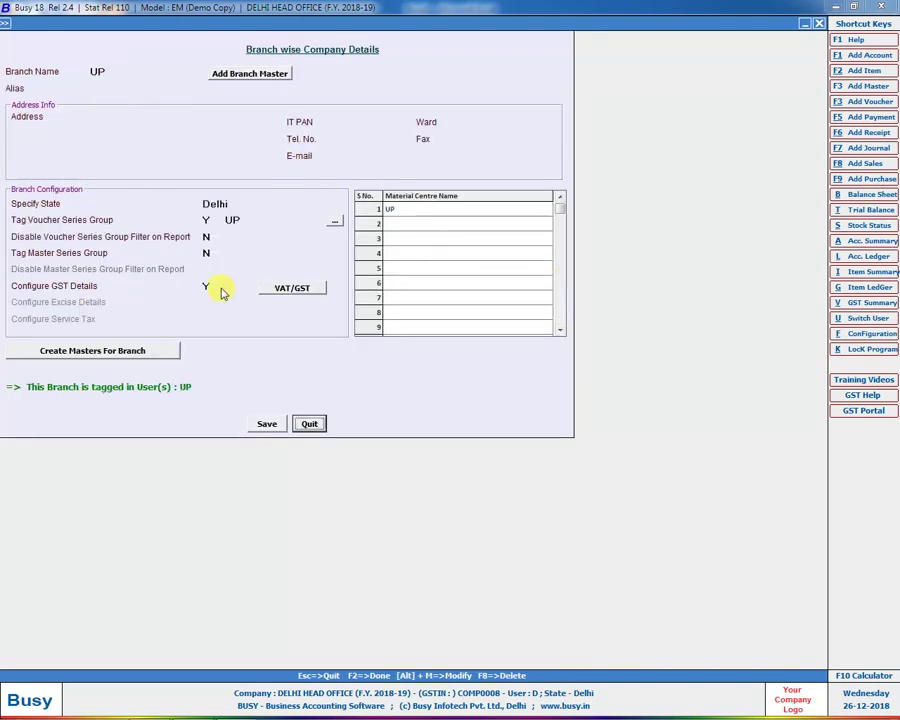
pyautogui.click(291, 290)
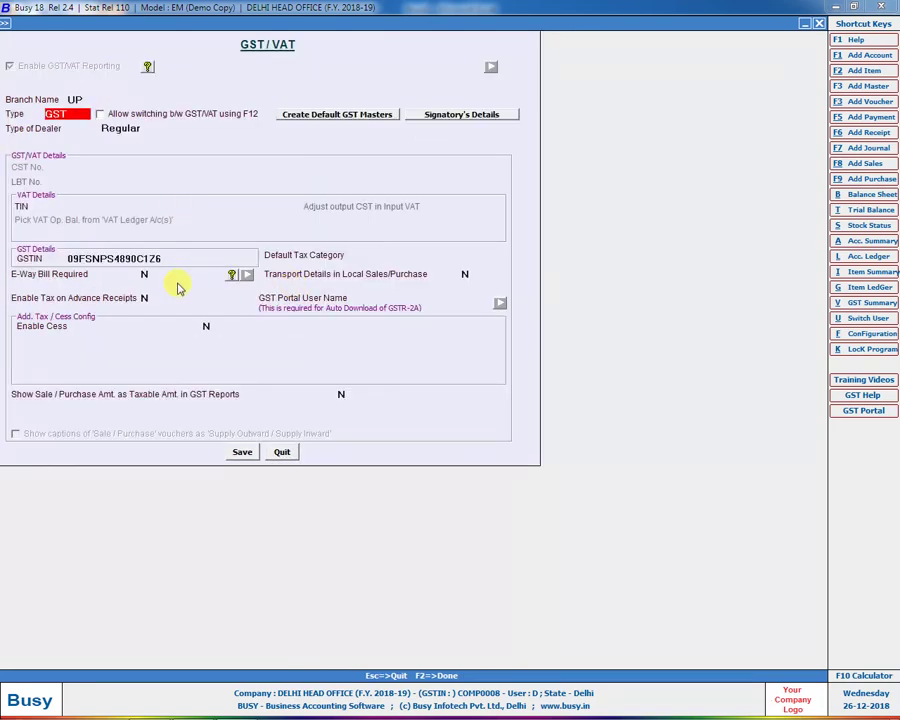
pyautogui.press('Return')
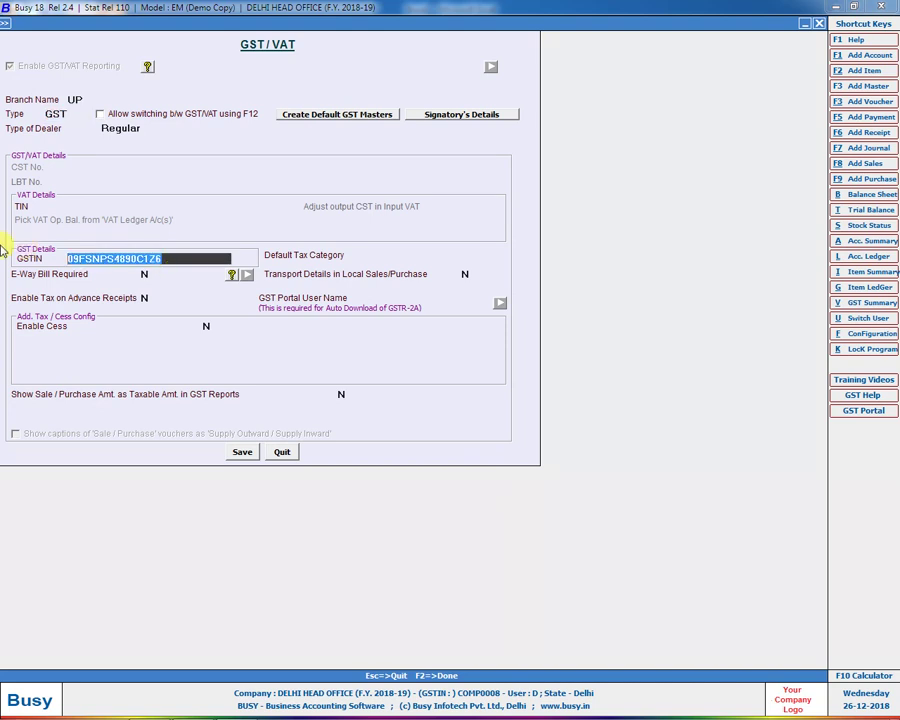
pyautogui.press('F2')
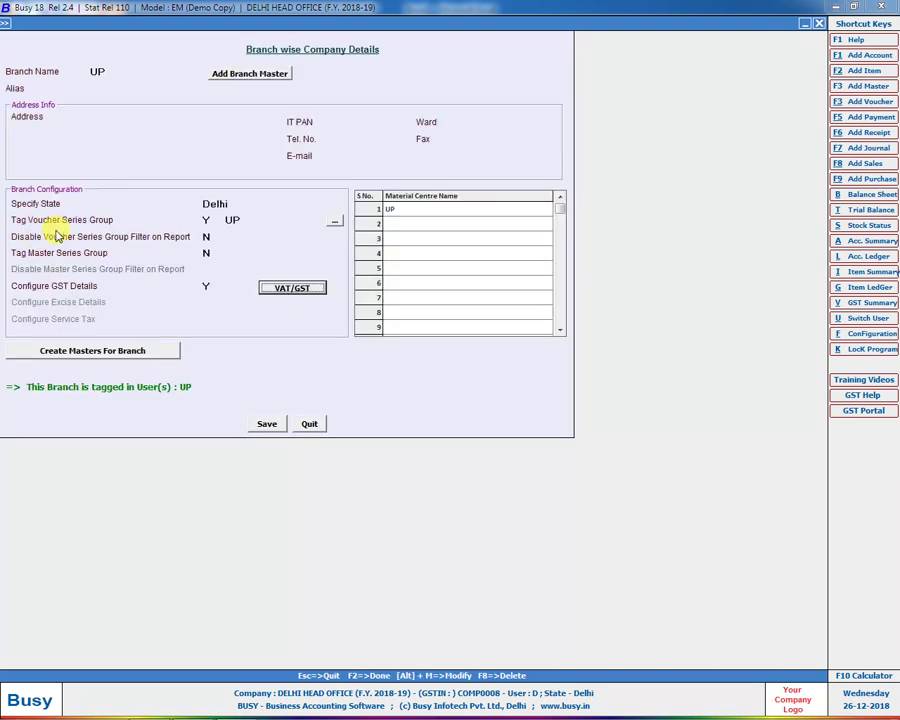
pyautogui.press('F2')
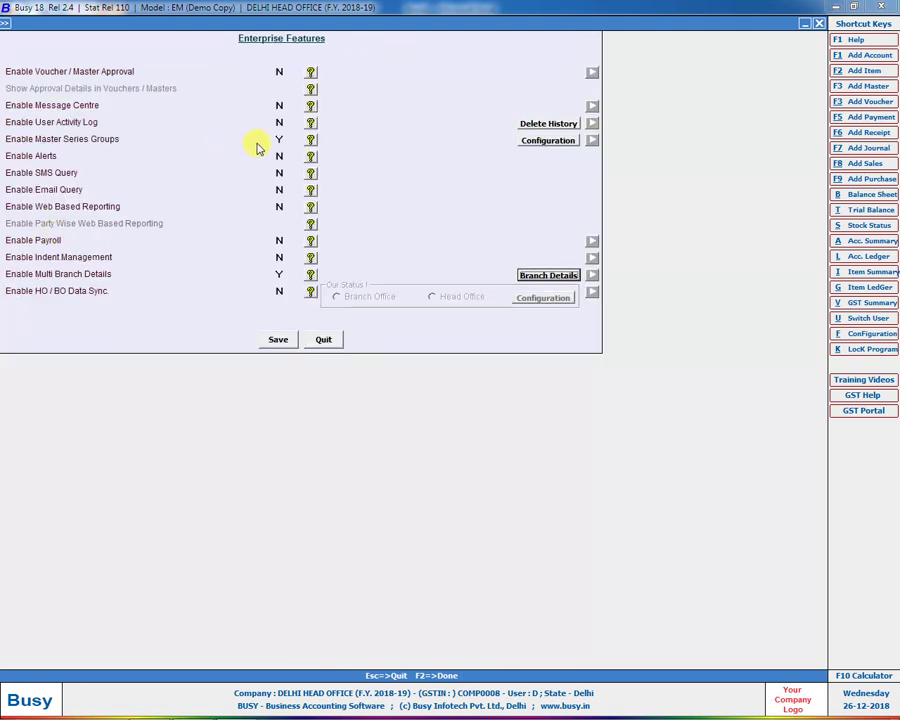
# Step: Save with Master Series Groups kept on for all master types, Account to Bill of Material
pyautogui.click(280, 137)
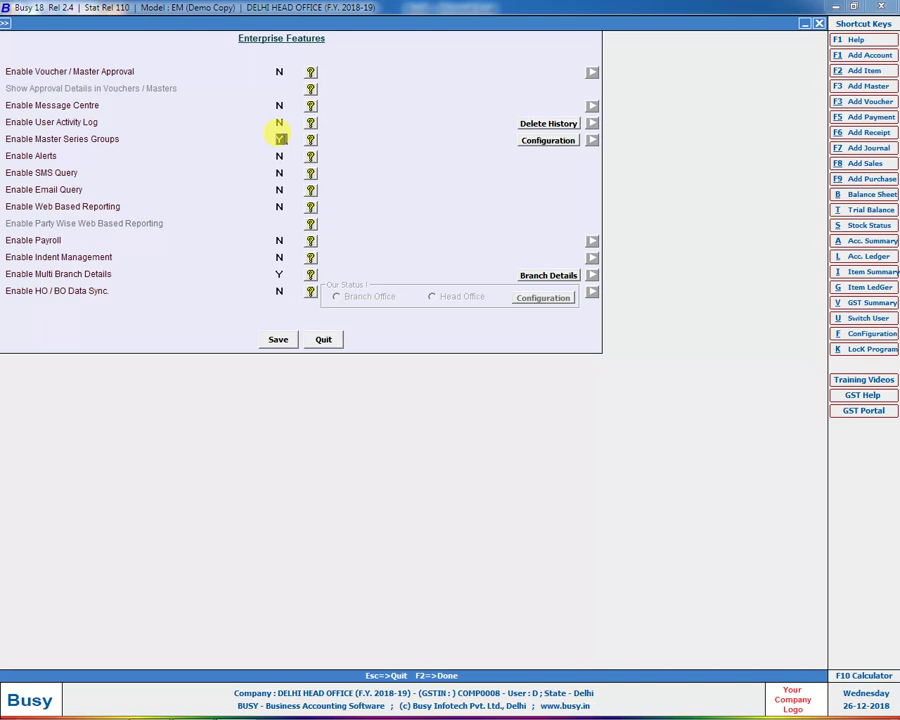
pyautogui.click(278, 339)
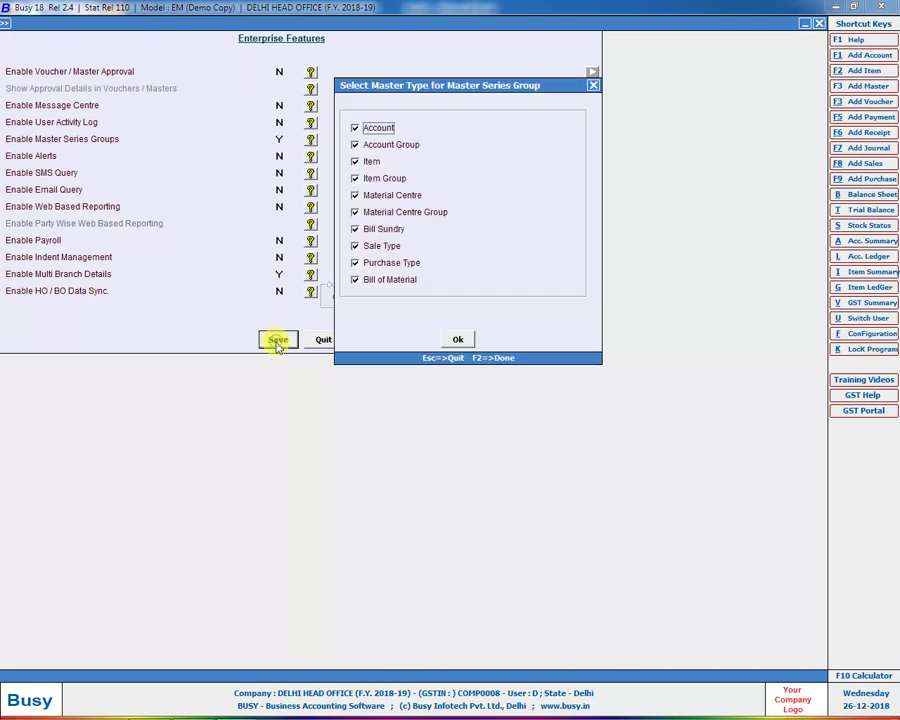
pyautogui.click(445, 345)
pyautogui.click(278, 339)
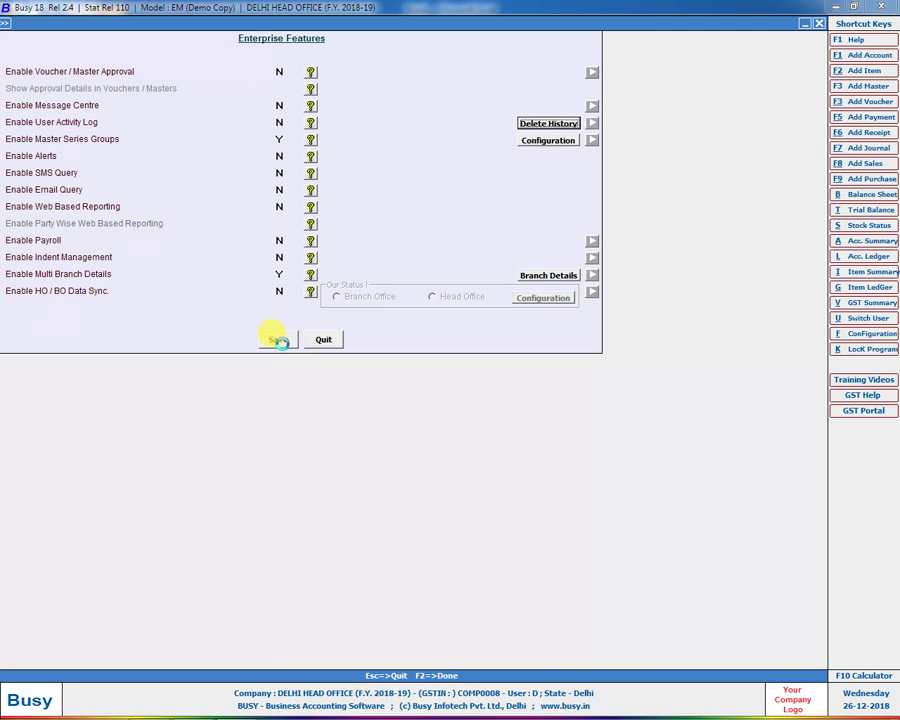
pyautogui.press('Escape')
pyautogui.press('Left')
pyautogui.press('Right')
pyautogui.press('Down')
pyautogui.press('Escape')
# Step: Review the MUMBAI and UP users' master series group settings under Users > Modify
pyautogui.press('Down')
pyautogui.press('Down')
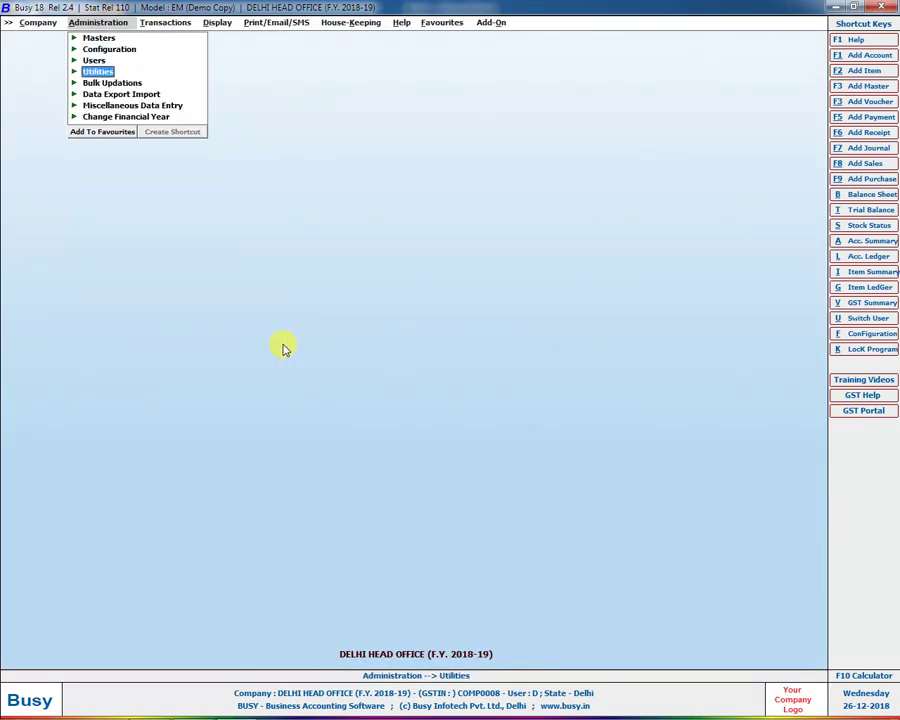
pyautogui.press('Up')
pyautogui.press('Right')
pyautogui.press('Down')
pyautogui.press('Return')
pyautogui.press('Return')
pyautogui.press('Escape')
pyautogui.press('Down')
pyautogui.press('Return')
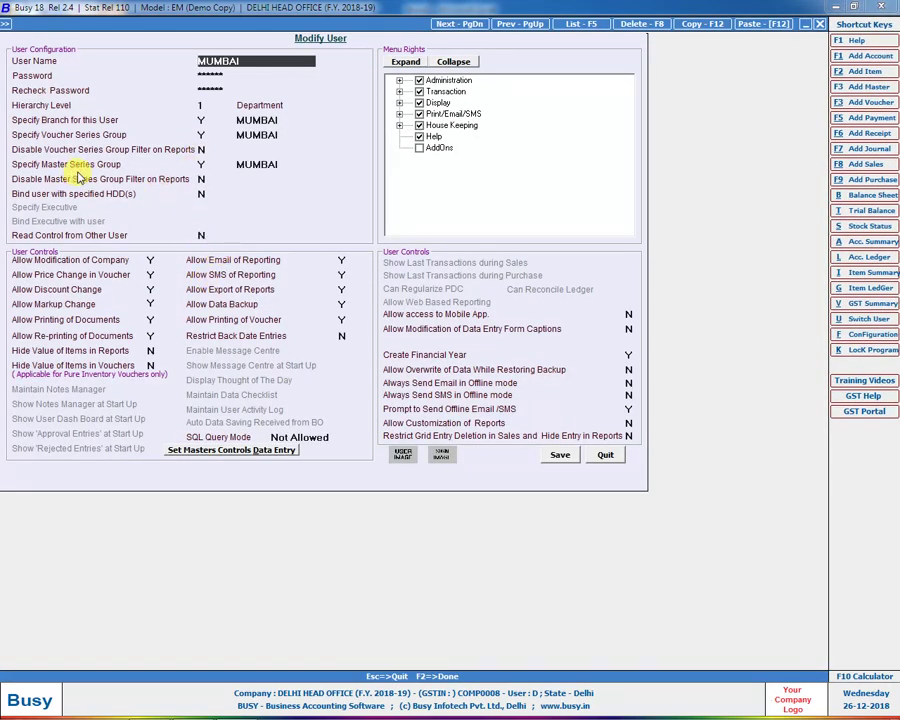
pyautogui.press('Escape')
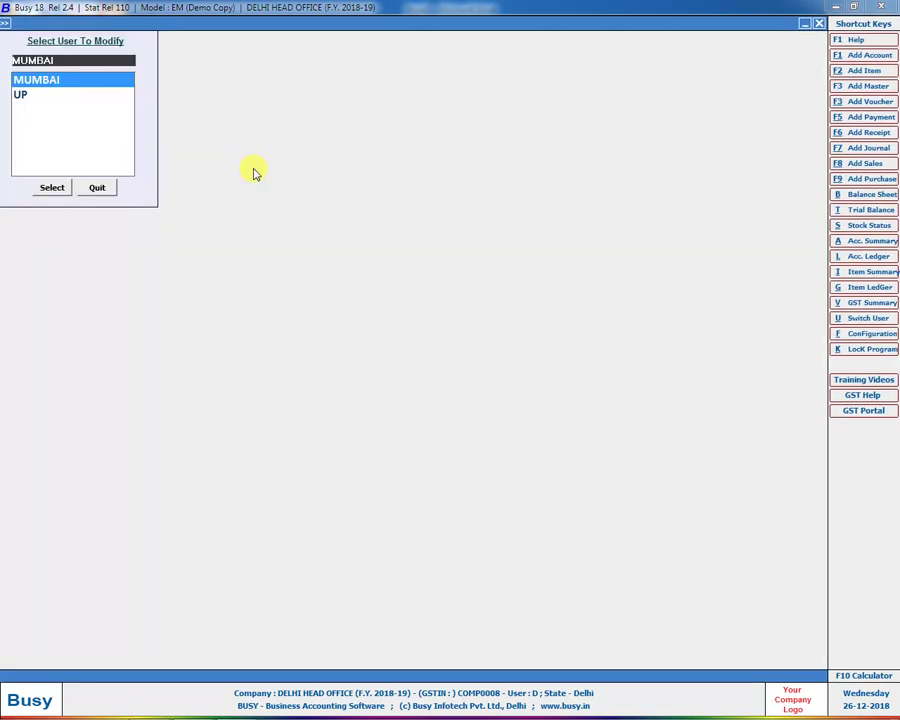
pyautogui.press('Down')
pyautogui.press('Return')
pyautogui.click(253, 165)
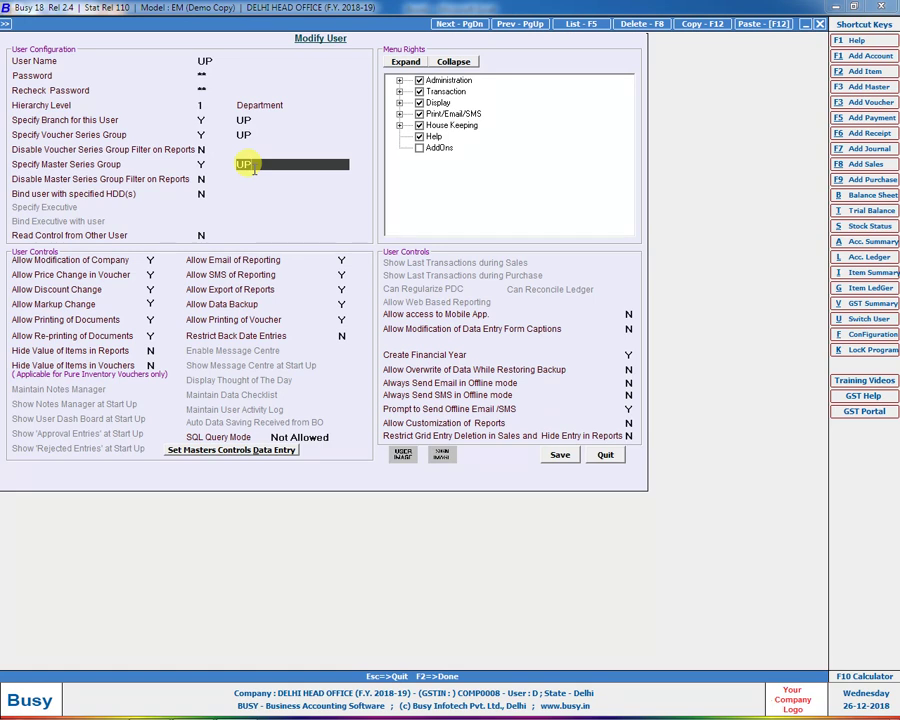
pyautogui.press('Escape')
pyautogui.press('Escape')
# Step: Reopen DELHI HEAD OFFICE logged in as the MUMBAI user with its password
pyautogui.press('Left')
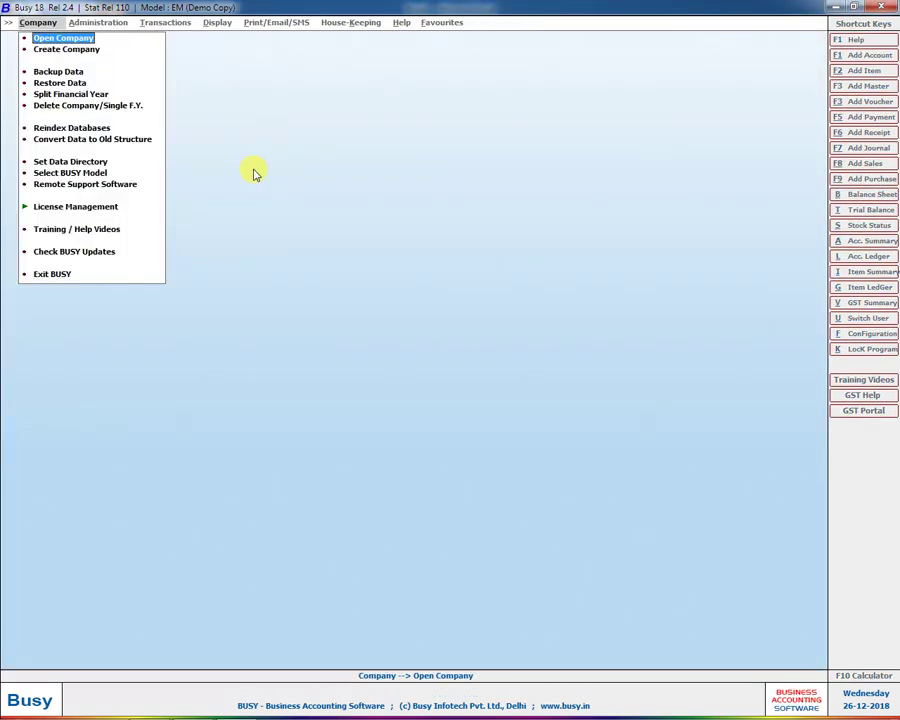
pyautogui.press('Return')
pyautogui.press('Down')
pyautogui.press('Down')
pyautogui.press('Down')
pyautogui.press('Down')
pyautogui.press('Down')
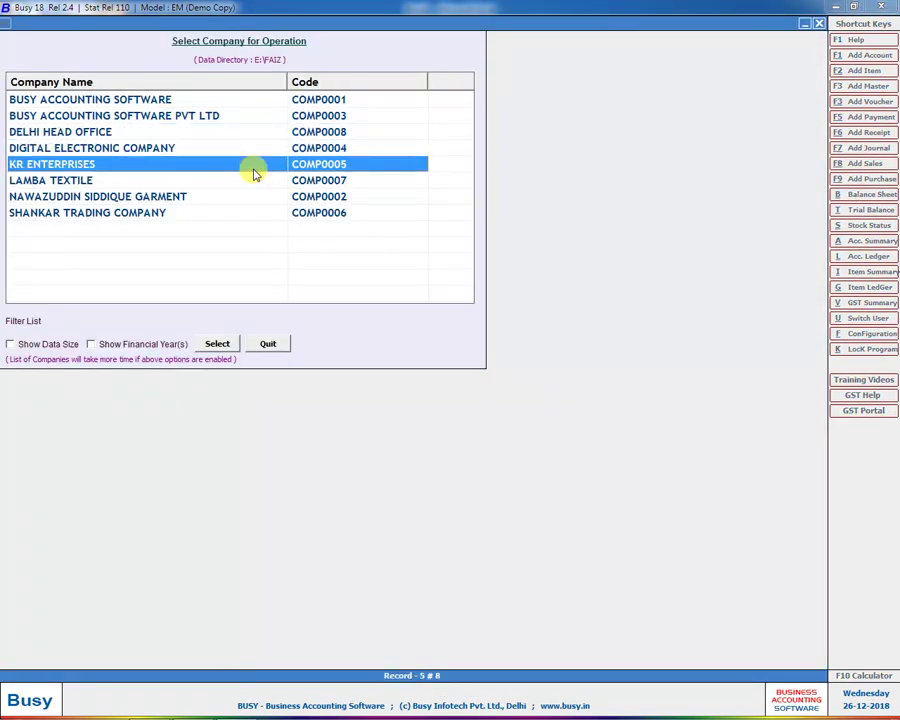
pyautogui.press('Up')
pyautogui.press('Up')
pyautogui.press('Down')
pyautogui.press('Down')
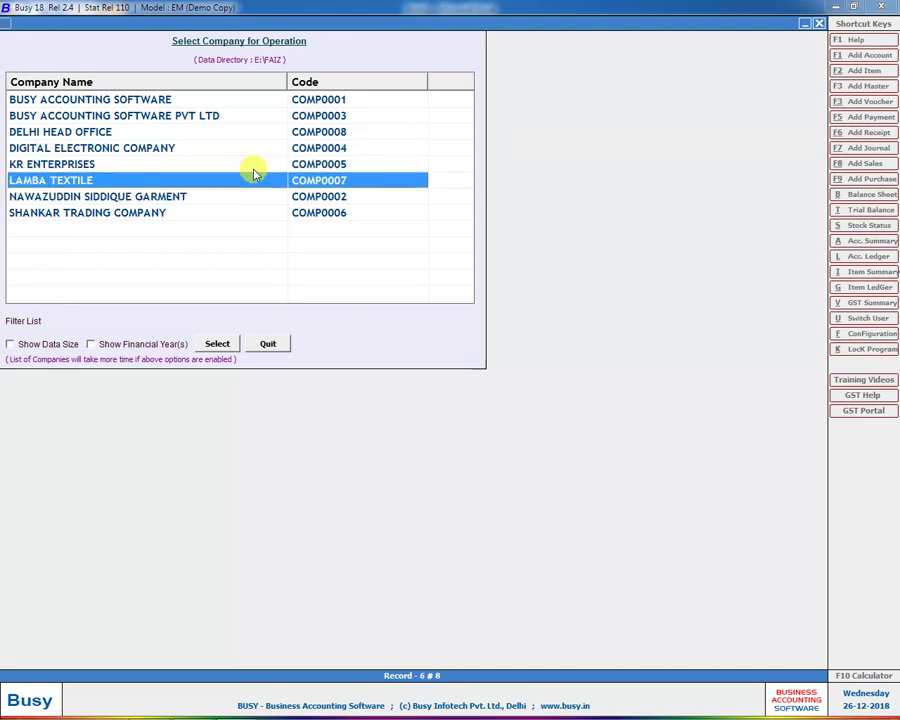
pyautogui.press('Up')
pyautogui.press('Up')
pyautogui.press('Up')
pyautogui.press('Return')
pyautogui.write('MUMBAI')
pyautogui.press('Return')
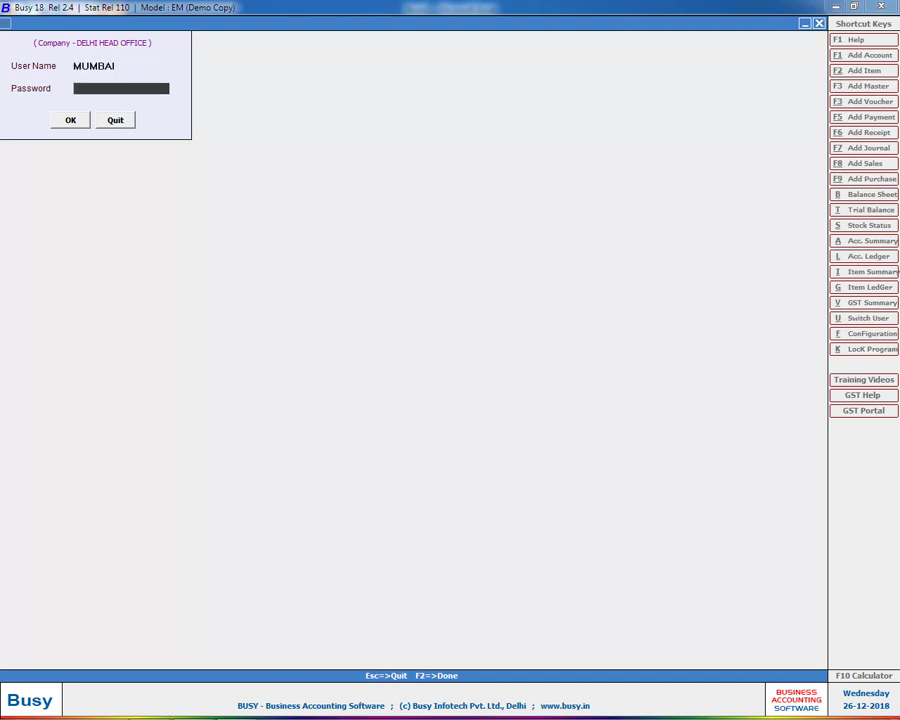
pyautogui.press('Return')
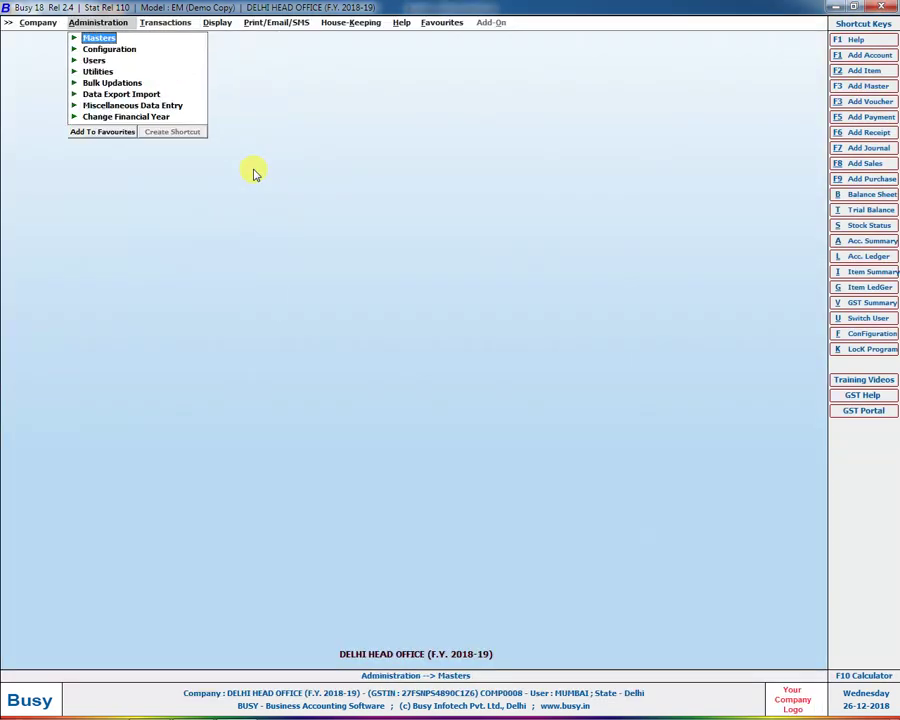
pyautogui.press('Down')
pyautogui.press('Return')
pyautogui.press('Return')
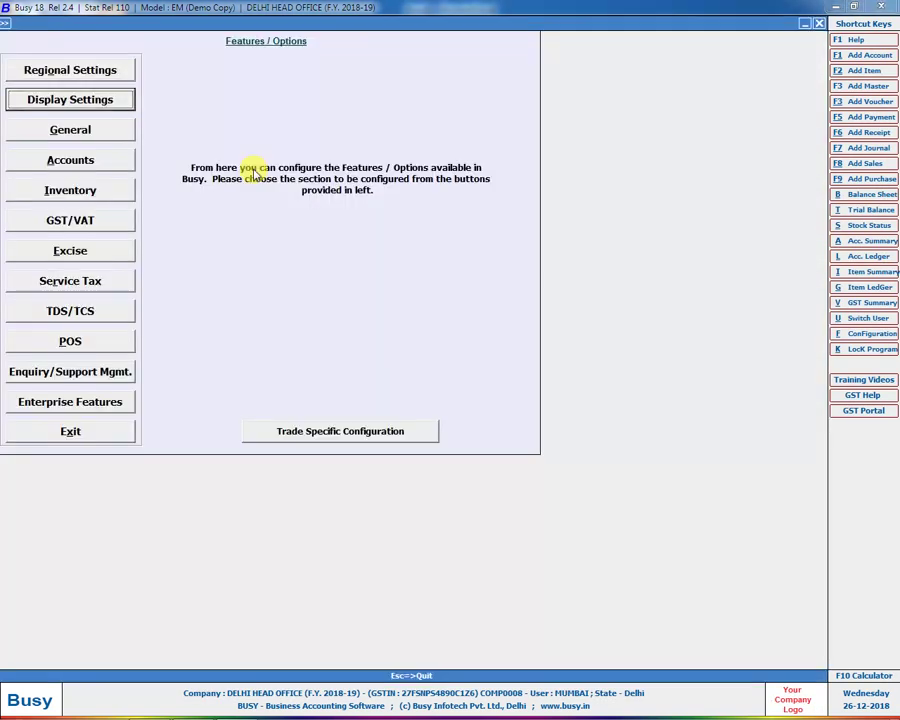
pyautogui.press('Escape')
pyautogui.press('Right')
pyautogui.press('Right')
pyautogui.press('Return')
pyautogui.press('Return')
pyautogui.press('Return')
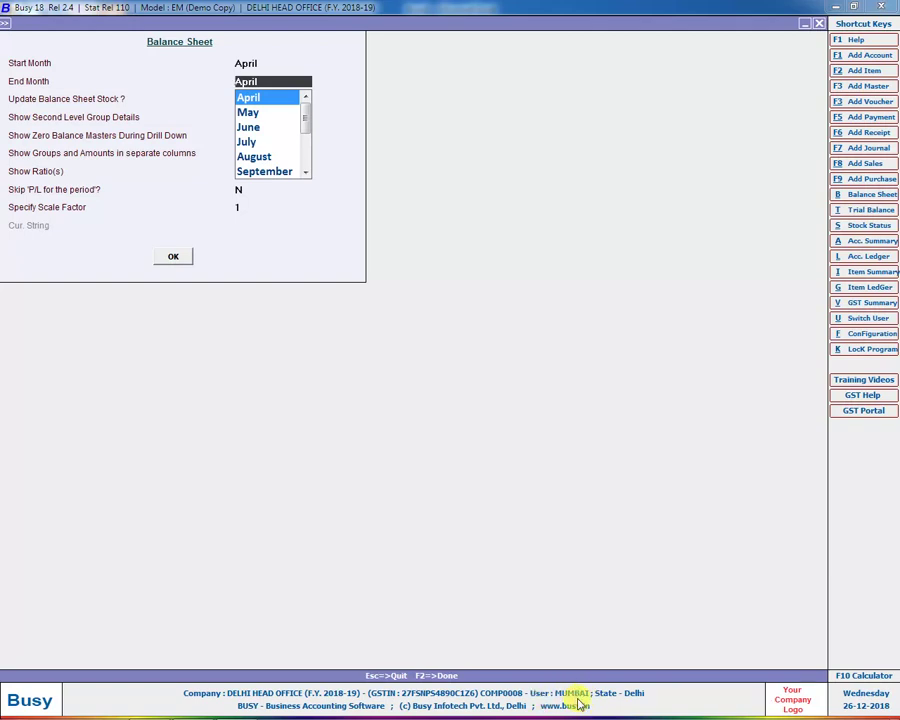
pyautogui.press('Escape')
pyautogui.press('Left')
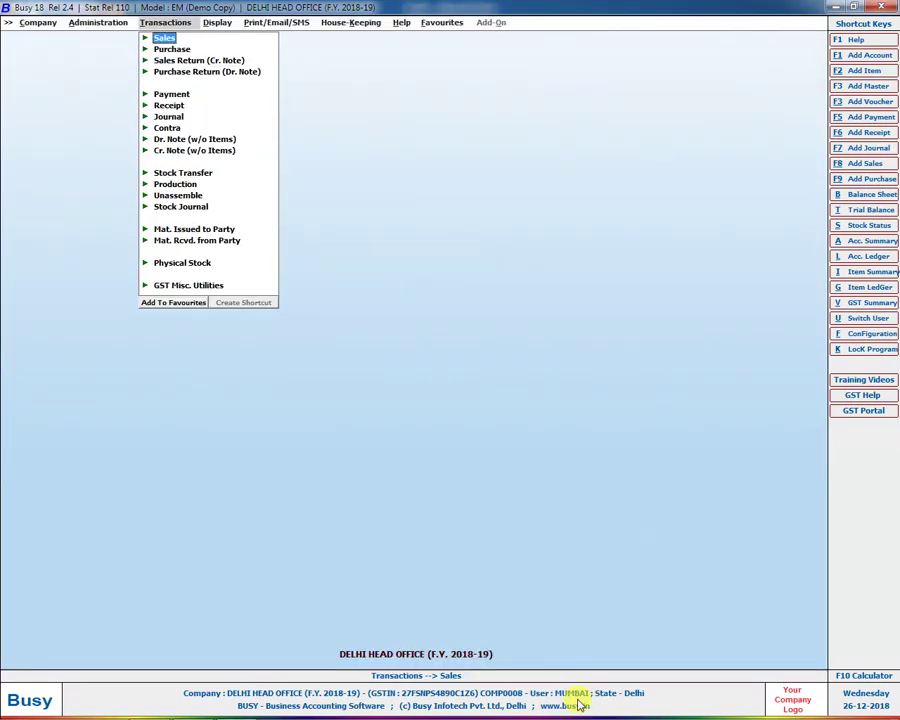
pyautogui.press('Return')
pyautogui.press('Return')
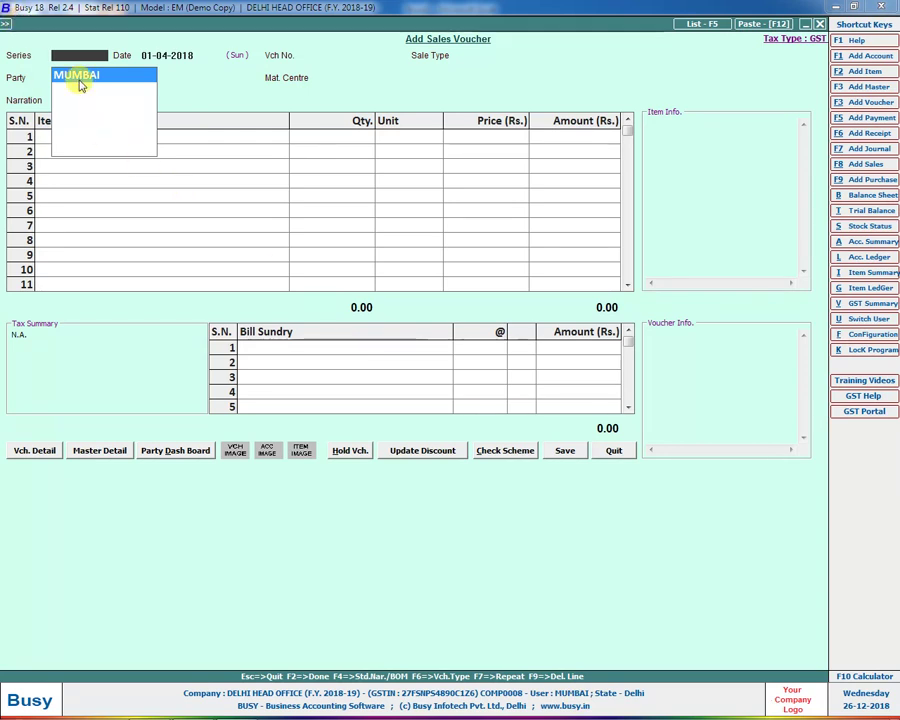
pyautogui.press('Escape')
pyautogui.press('Escape')
pyautogui.press('Left')
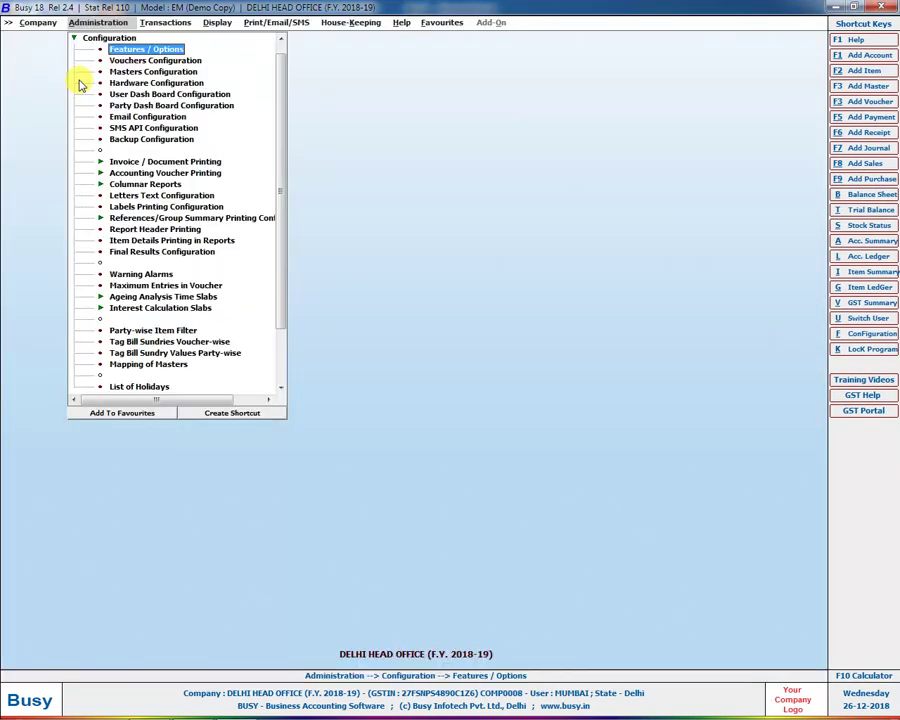
pyautogui.press('Left')
pyautogui.press('Up')
pyautogui.press('Return')
pyautogui.press('Return')
pyautogui.press('Down')
pyautogui.press('Return')
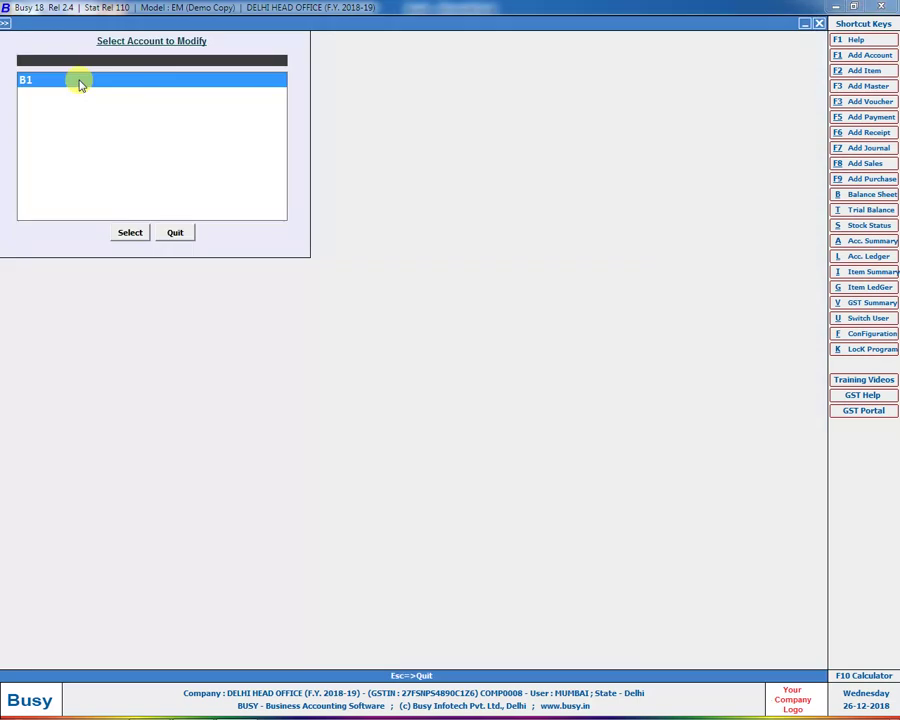
pyautogui.press('Escape')
pyautogui.press('Left')
pyautogui.press('Down')
pyautogui.press('Down')
pyautogui.press('Down')
pyautogui.press('Down')
pyautogui.press('Return')
pyautogui.press('Down')
pyautogui.press('Return')
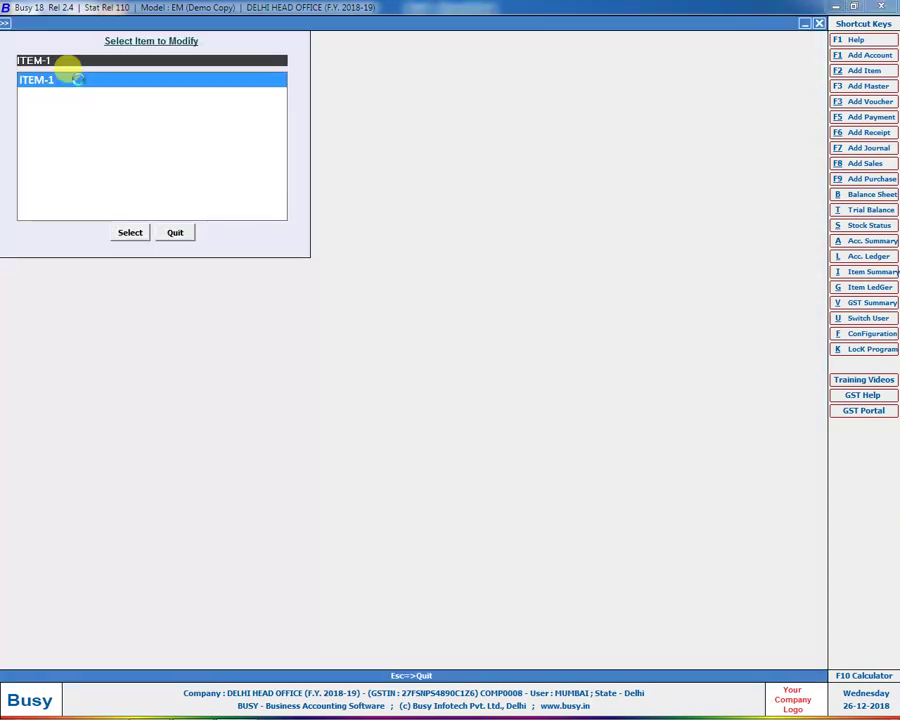
pyautogui.press('Return')
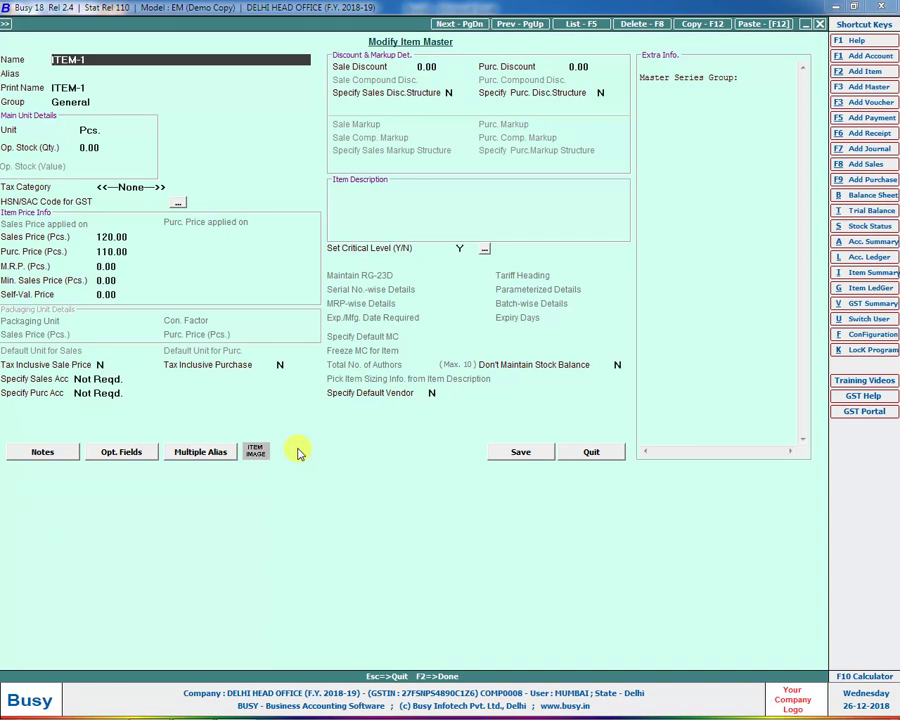
pyautogui.press('Escape')
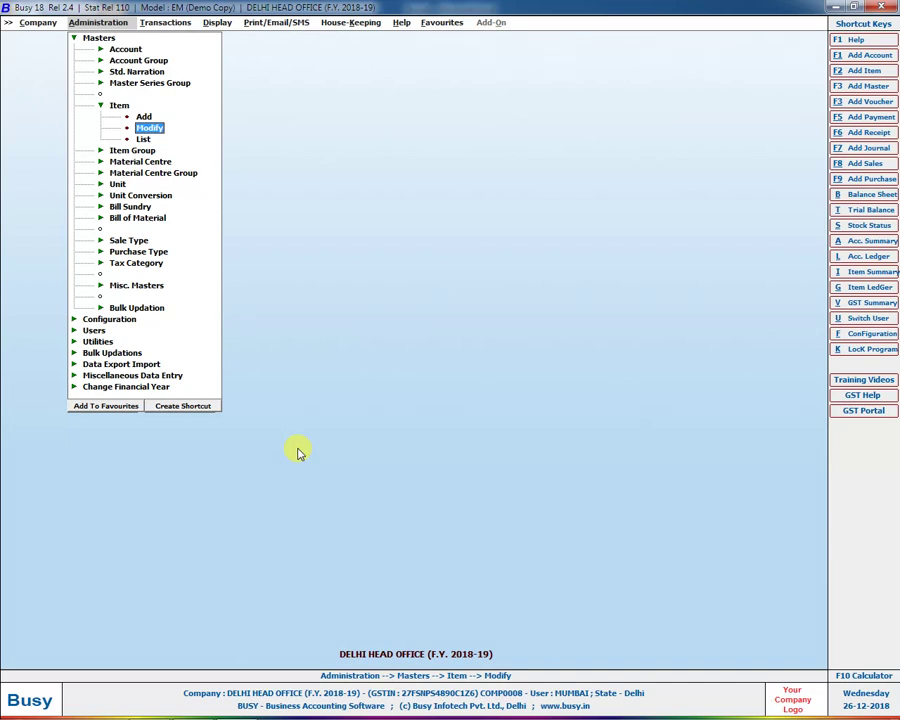
pyautogui.hotkey('alt', 'Tab')
pyautogui.scroll(-5, 321, 521)
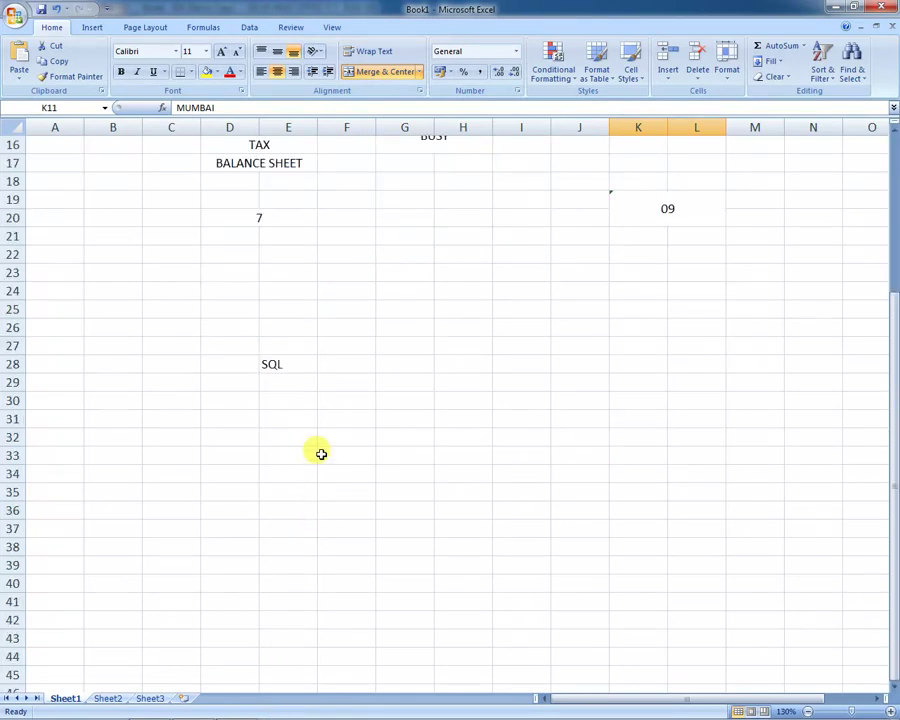
# Step: Draw a narrow rectangle bar from H5 down to H12 beneath ABC COM
pyautogui.scroll(-4, 398, 345)
pyautogui.scroll(9, 400, 320)
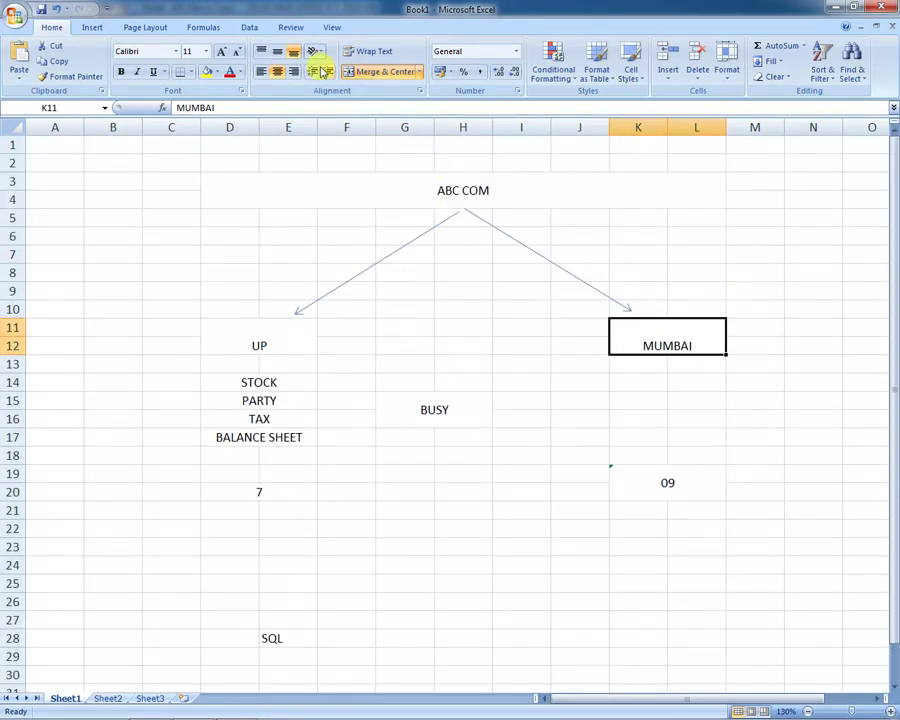
pyautogui.click(96, 28)
pyautogui.click(155, 58)
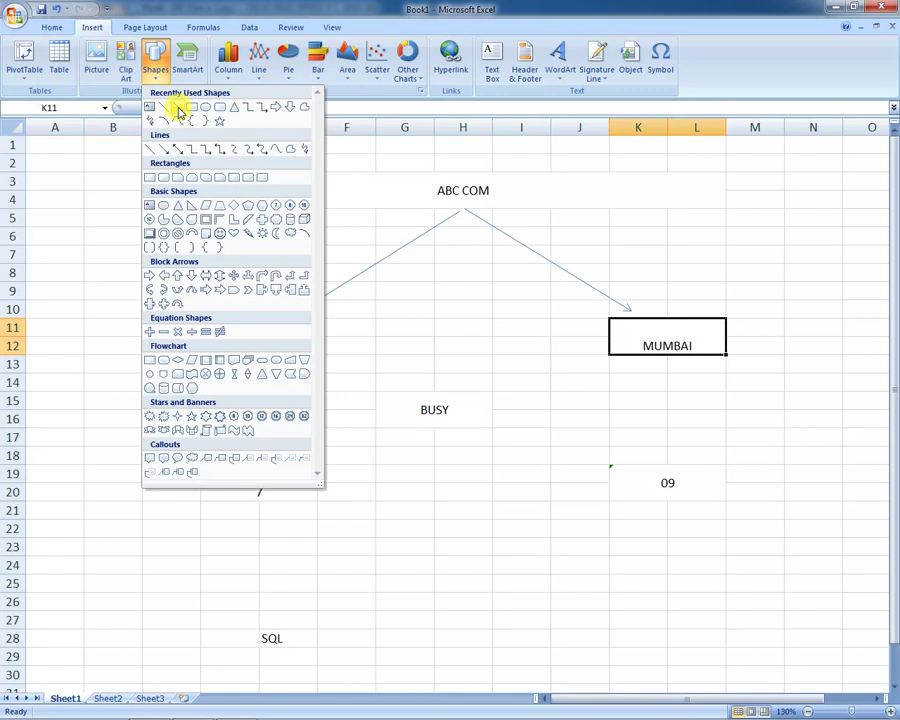
pyautogui.click(176, 106)
pyautogui.moveTo(463, 210); pyautogui.dragTo(464, 355)
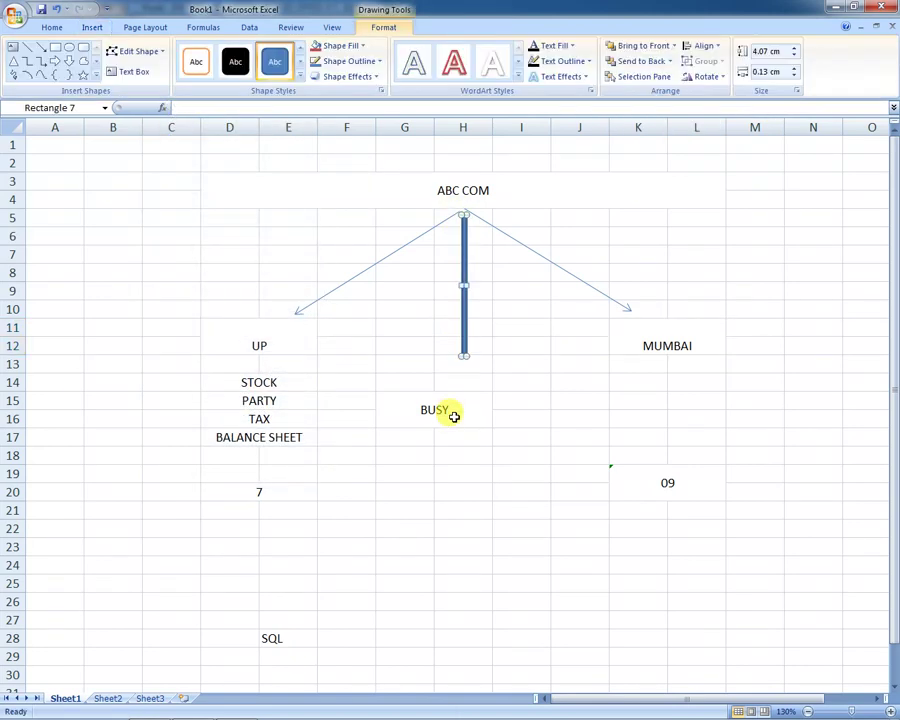
pyautogui.click(454, 414)
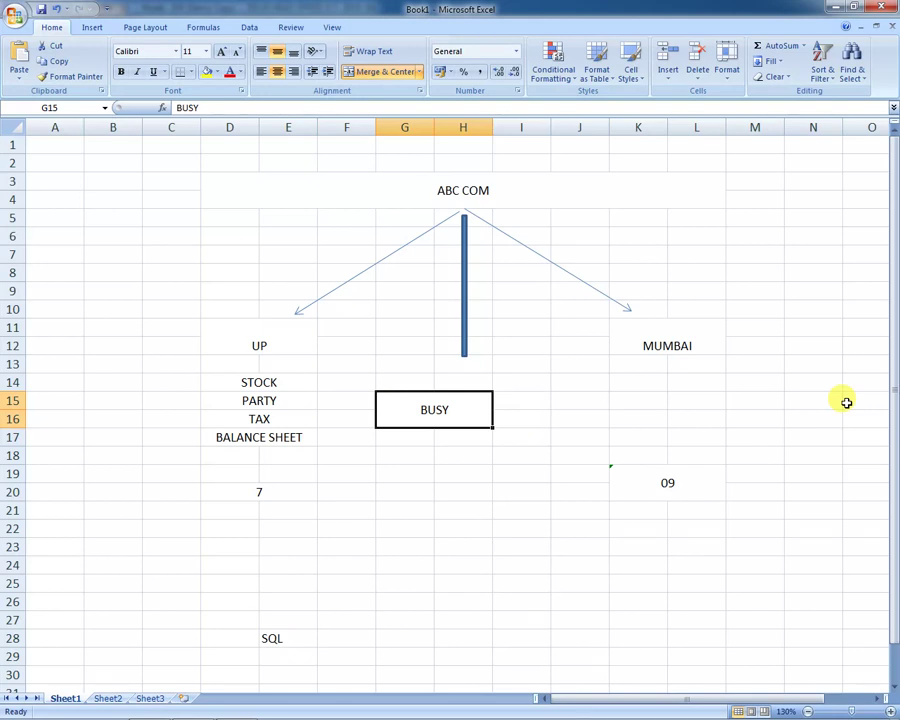
pyautogui.click(236, 705)
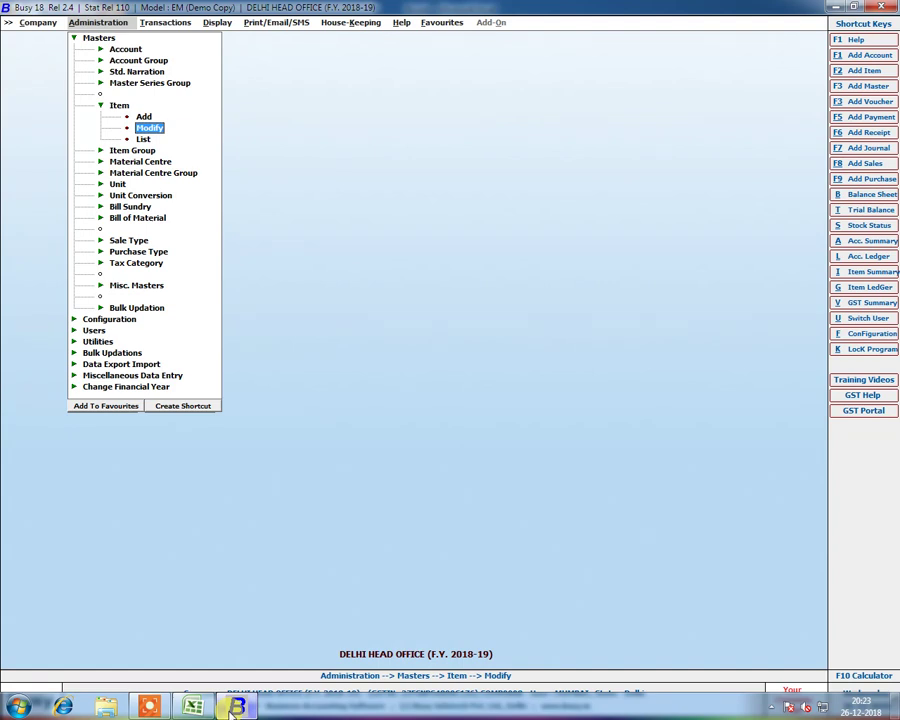
# Step: Open a new sales voucher showing series MUMBAI, discard it, and minimize BUSY to the desktop
pyautogui.press('Right')
pyautogui.press('Return')
pyautogui.press('Return')
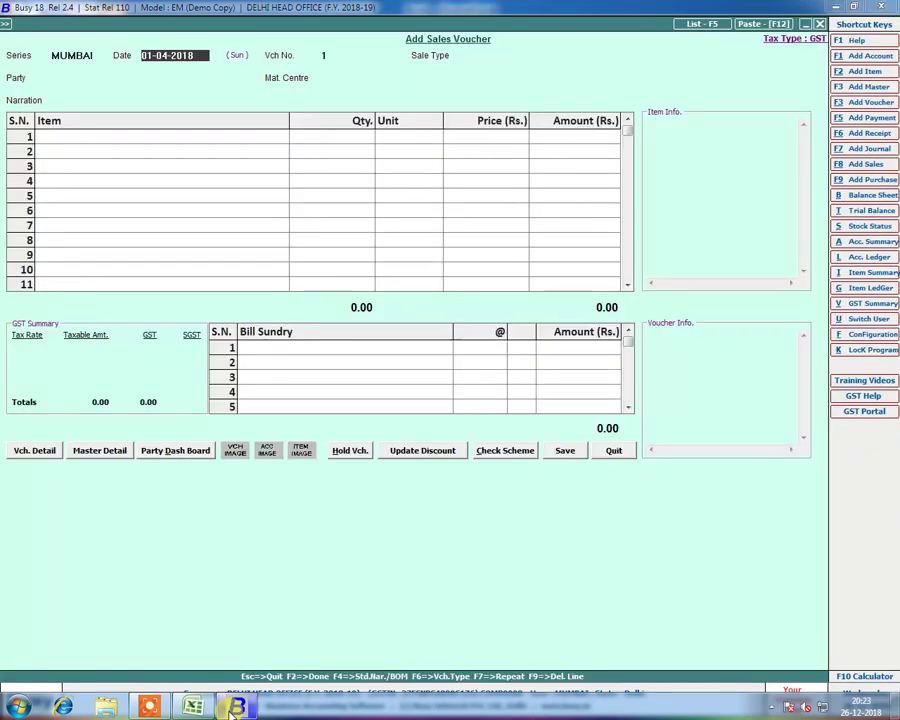
pyautogui.press('Escape')
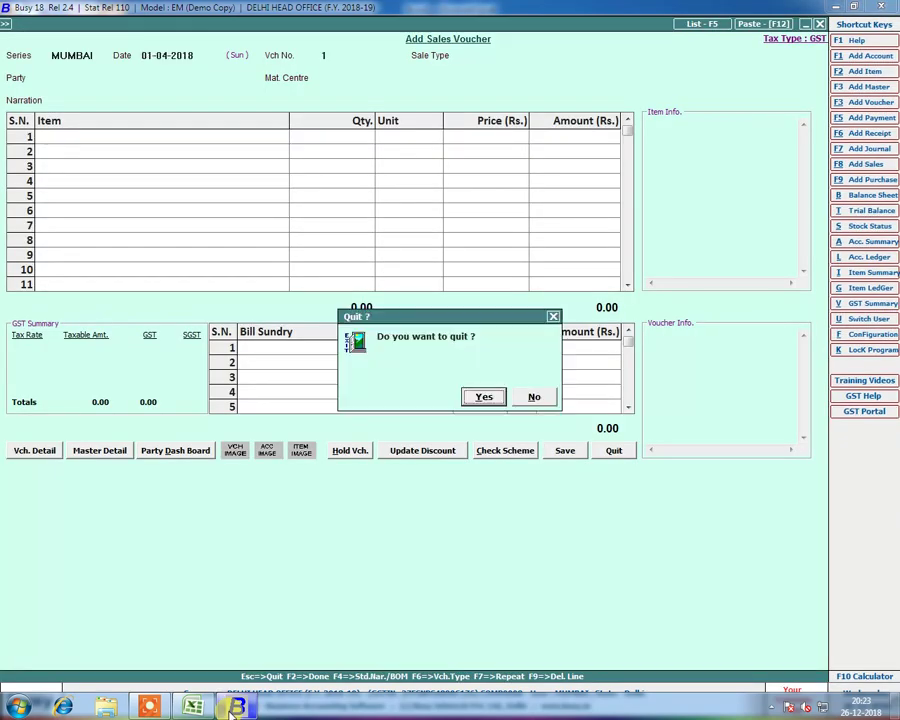
pyautogui.press('Return')
pyautogui.press('Left')
pyautogui.press('Left')
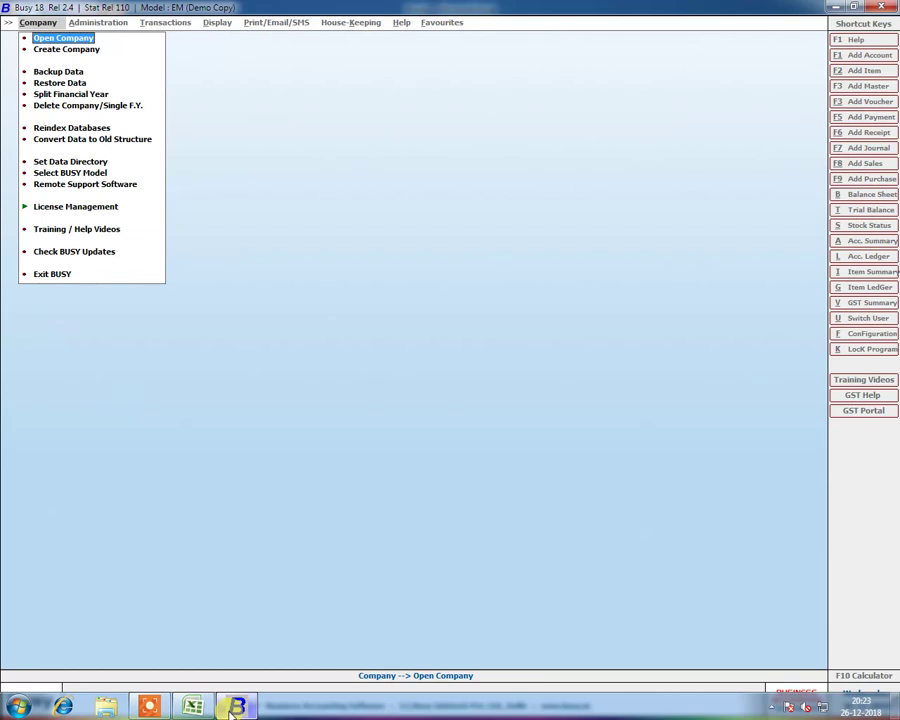
pyautogui.click(232, 707)
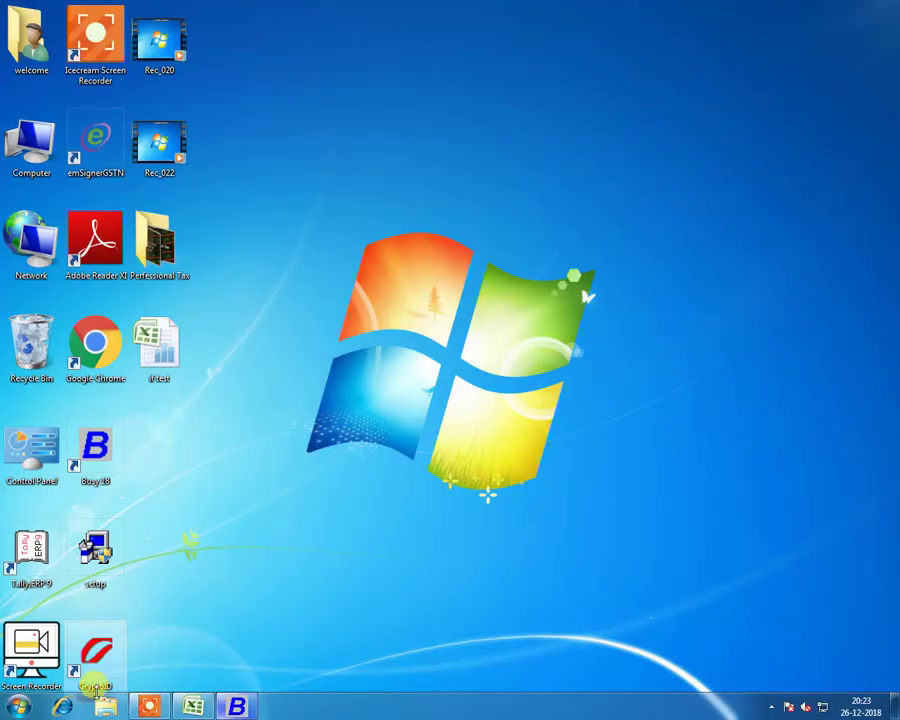